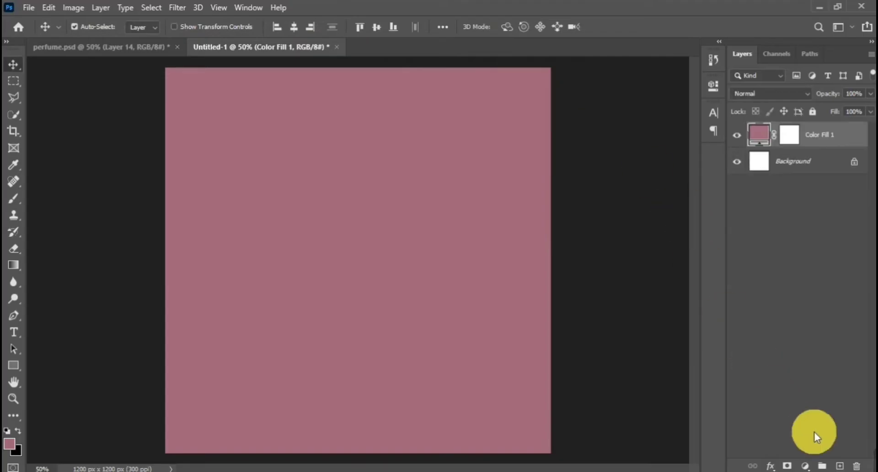
Add two new layers and paint a soft ff7fb3 pink glow at the canvas centre with an 850 px brush.
double_click(839, 466)
click(10, 444)
click(269, 133)
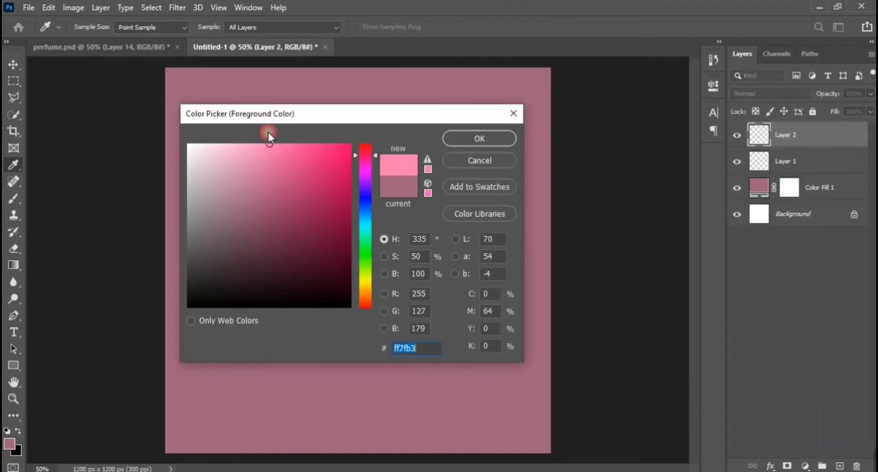
key(Return)
click(13, 198)
click(370, 252)
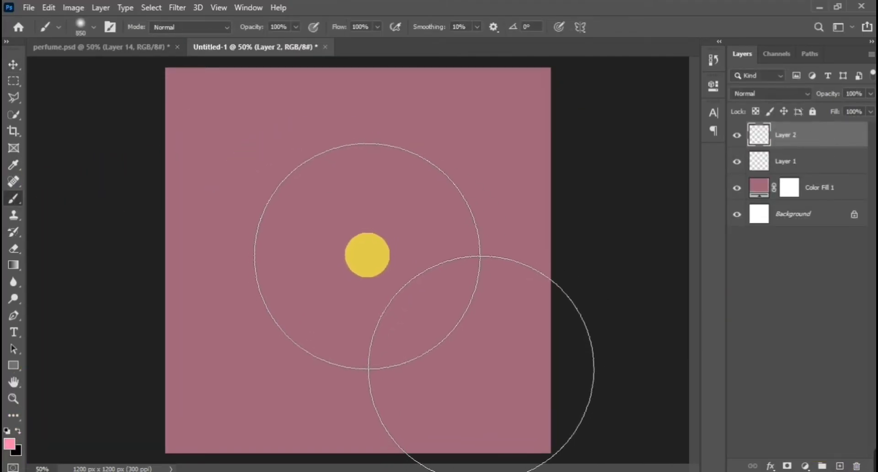
Set Layer 2's blend mode to Screen and scale the pink glow to 107%, extending it to the right.
click(746, 95)
click(742, 201)
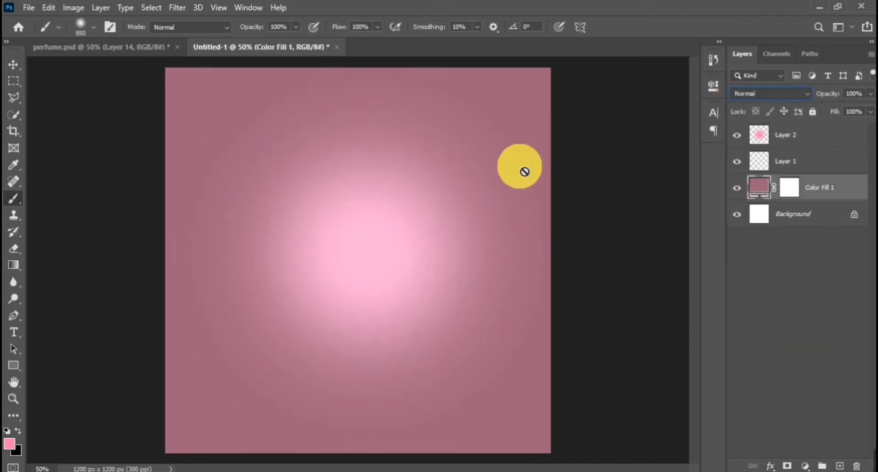
key(v)
key(ctrl+t)
drag(557, 266, 578, 264)
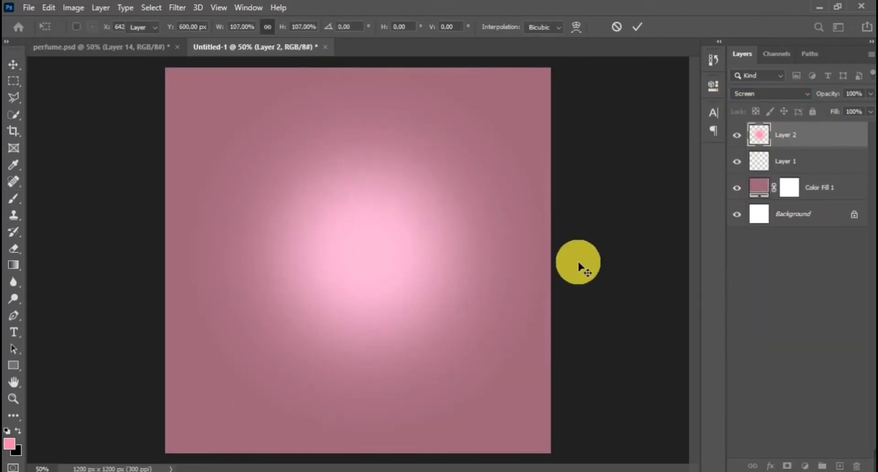
key(Return)
On a new layer, paint a soft white glow over the pink one with the 850 px brush and try another blend mode.
click(840, 465)
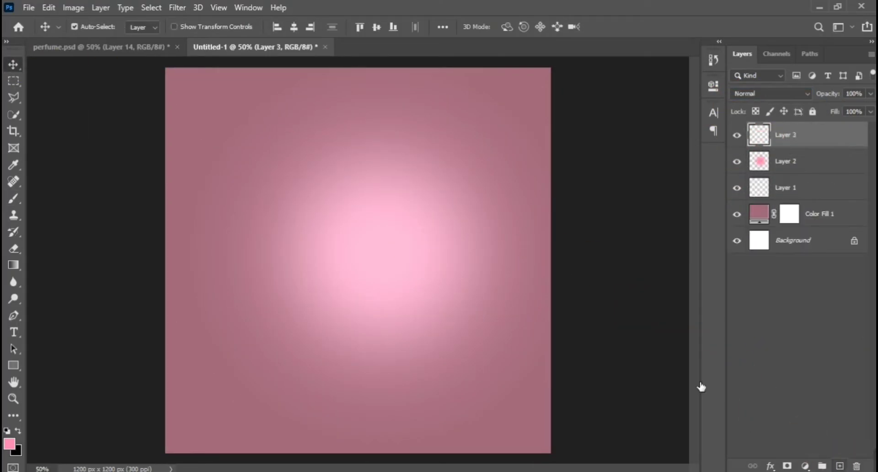
click(14, 443)
click(198, 153)
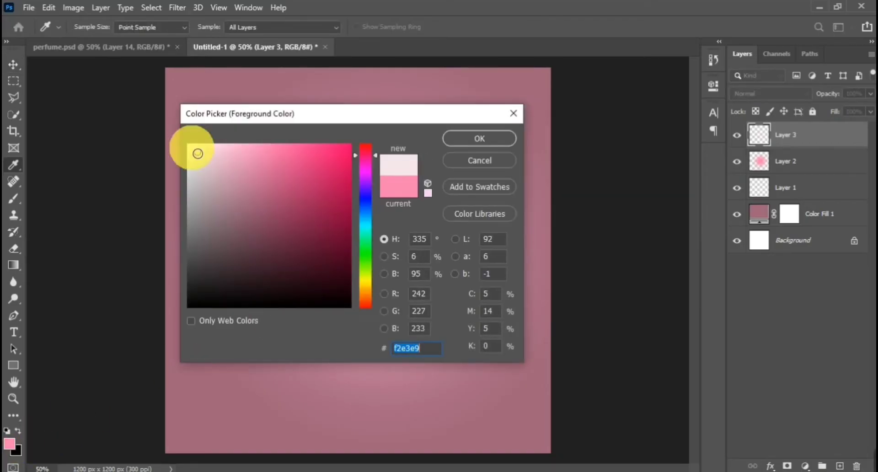
key(Return)
key(b)
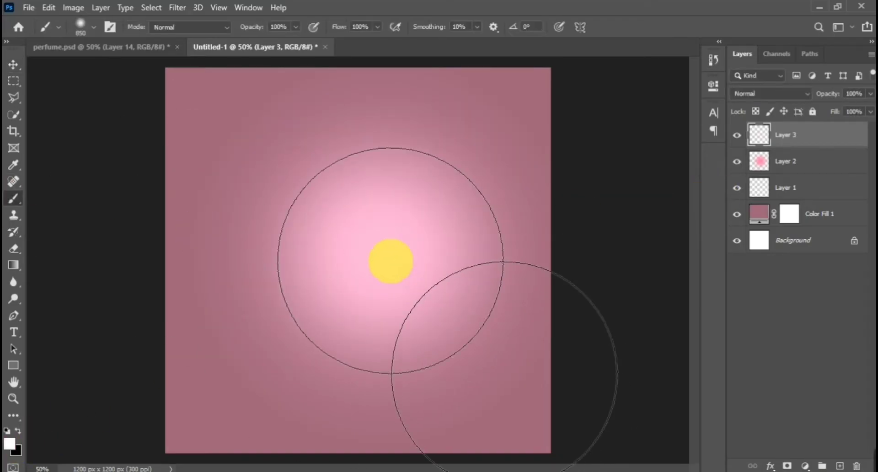
click(390, 261)
key(ctrl+z)
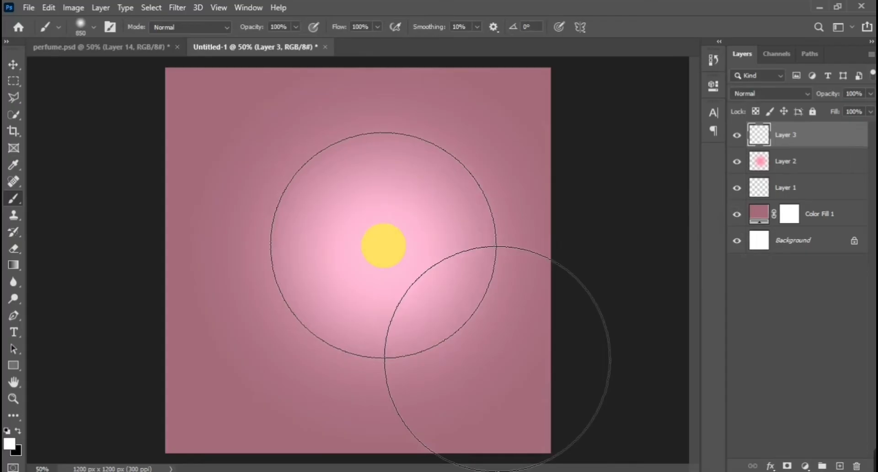
click(388, 248)
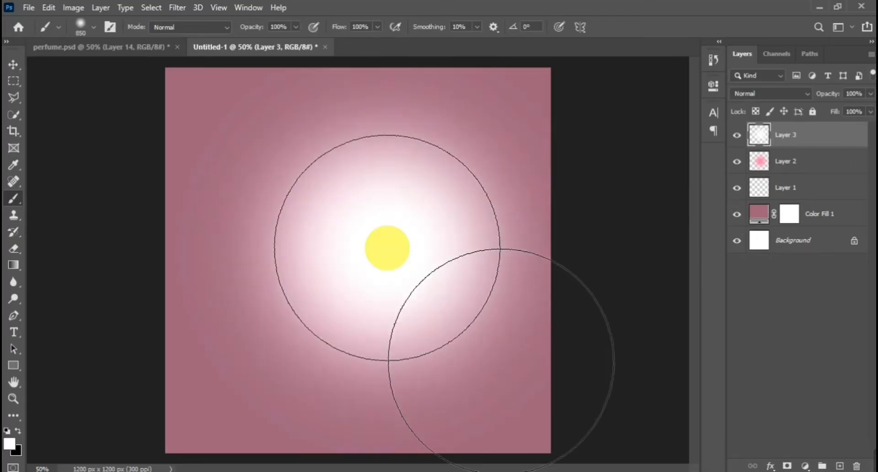
click(761, 96)
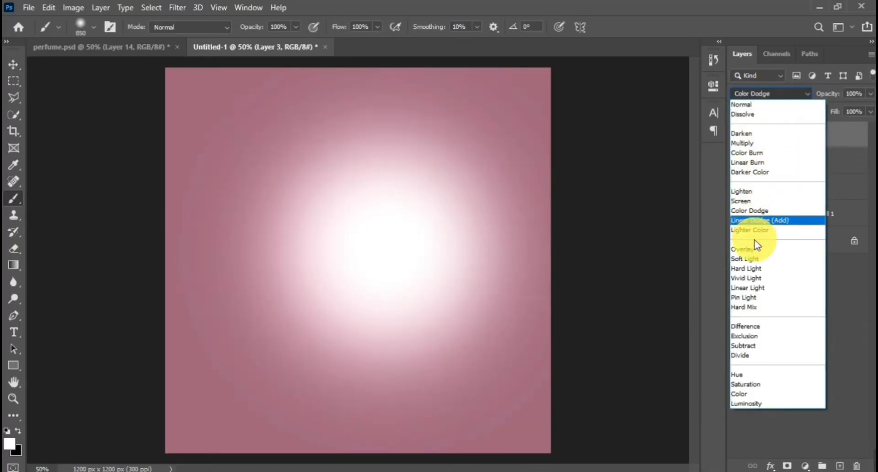
click(765, 282)
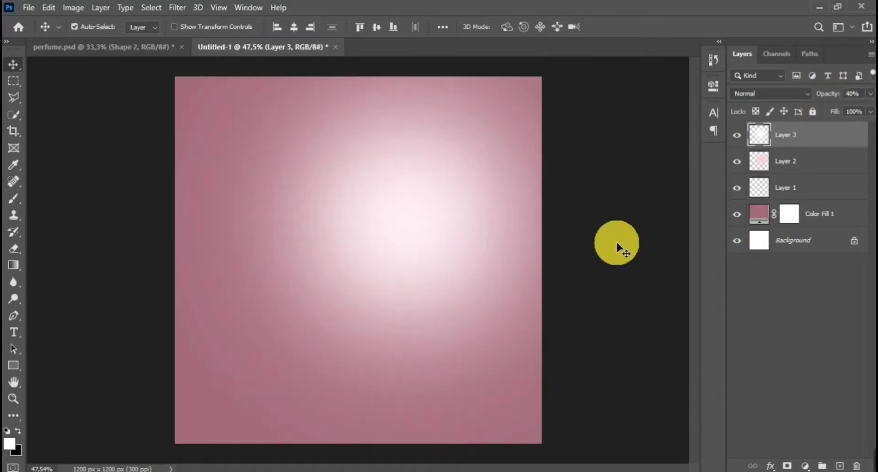
Set up the Pen tool for drawing shapes with the fill colour a6607d.
click(14, 315)
click(144, 27)
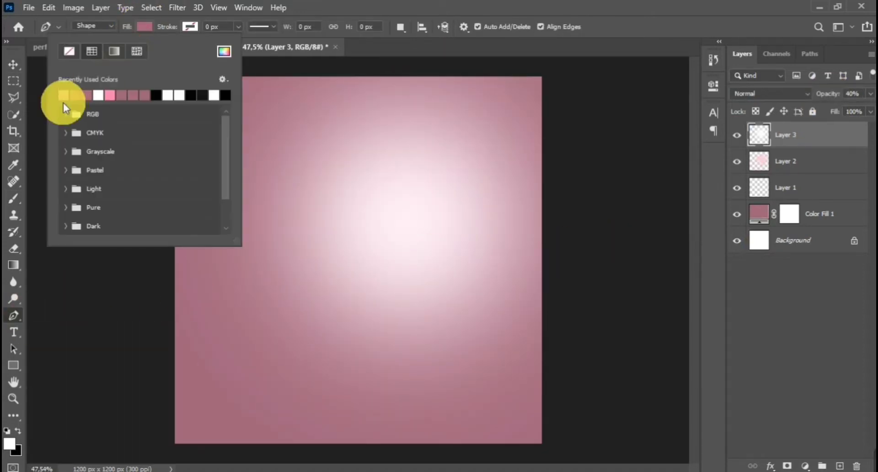
click(224, 51)
double_click(394, 350)
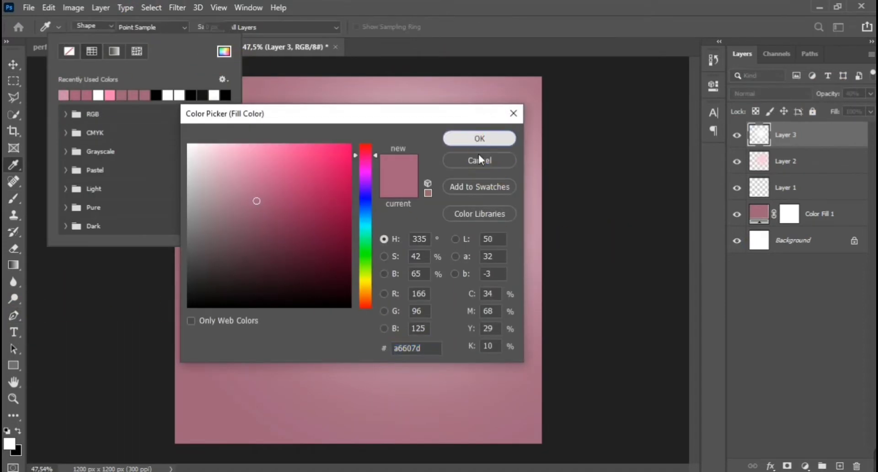
click(479, 157)
Draw a curved dune shape across the lower canvas, with a rounded peak near the right side, and smooth its anchor points.
click(563, 348)
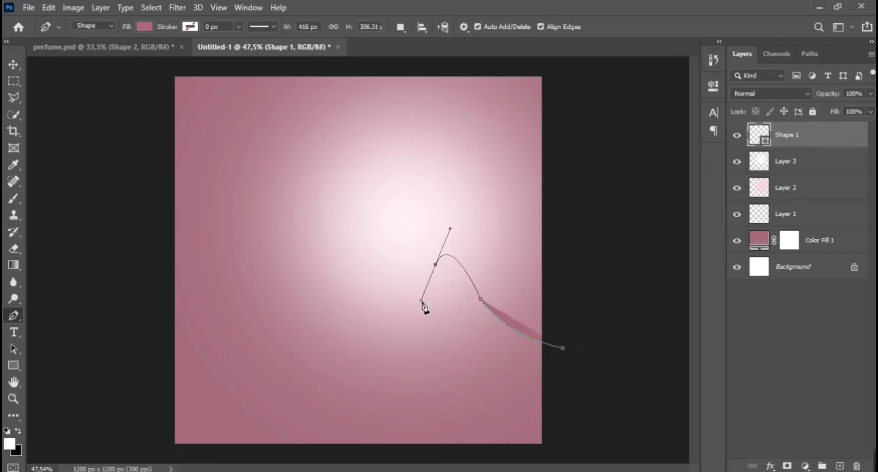
mouse_move(377, 346)
mouse_down()
mouse_move(368, 344)
mouse_move(383, 345)
mouse_up()
drag(409, 281, 421, 288)
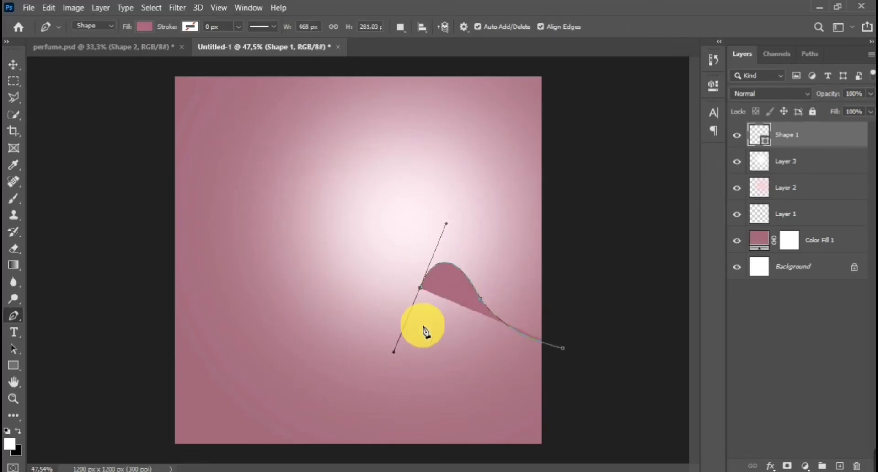
drag(408, 331, 387, 344)
click(166, 436)
drag(420, 288, 426, 288)
drag(480, 298, 488, 295)
scroll(422, 325, up, 3)
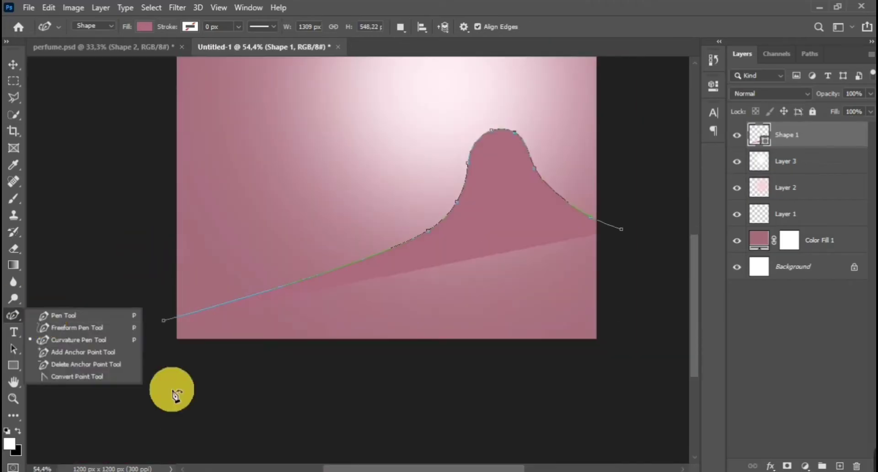
click(167, 309)
Draw an angular dune face behind Shape 1 and fill it with c88da6.
click(487, 271)
click(278, 443)
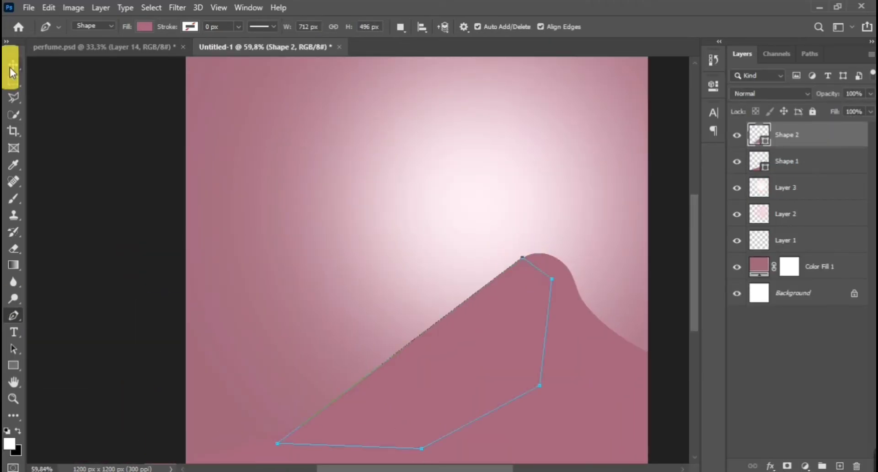
click(14, 65)
drag(787, 134, 787, 173)
double_click(753, 155)
text(c88da6)
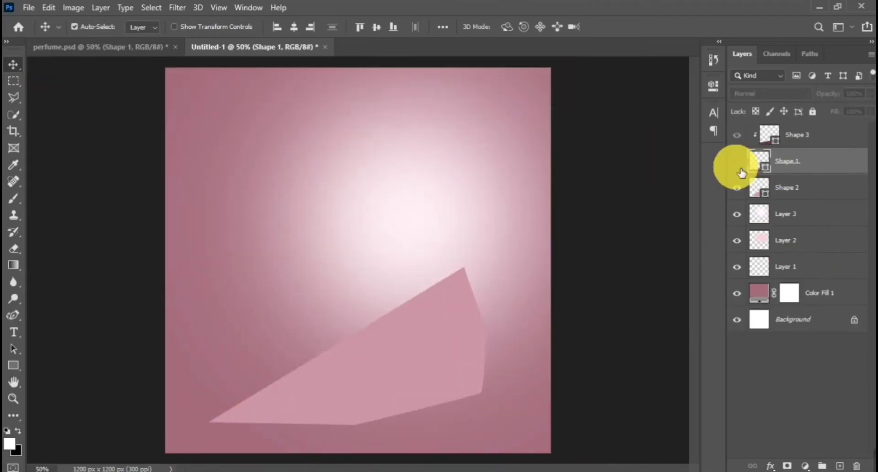
Show Shape 1 and apply a smooth Inner Bevel to it with 1000% depth and 1 px size.
alt+click(741, 156)
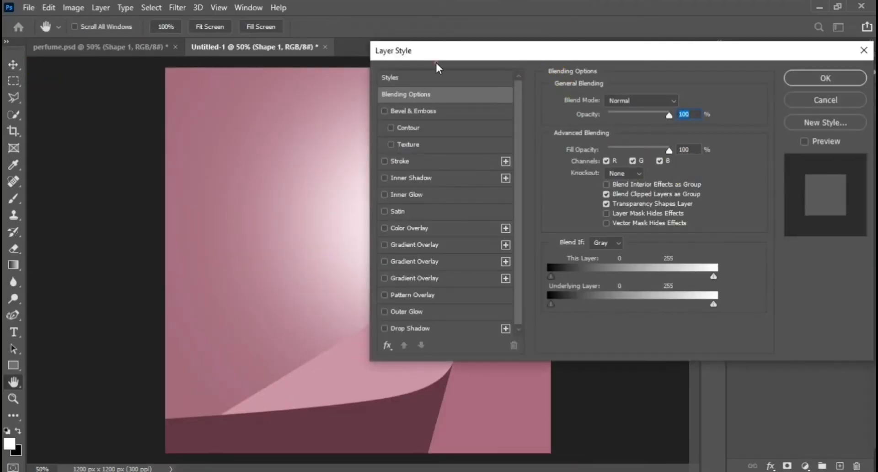
drag(463, 53, 375, 77)
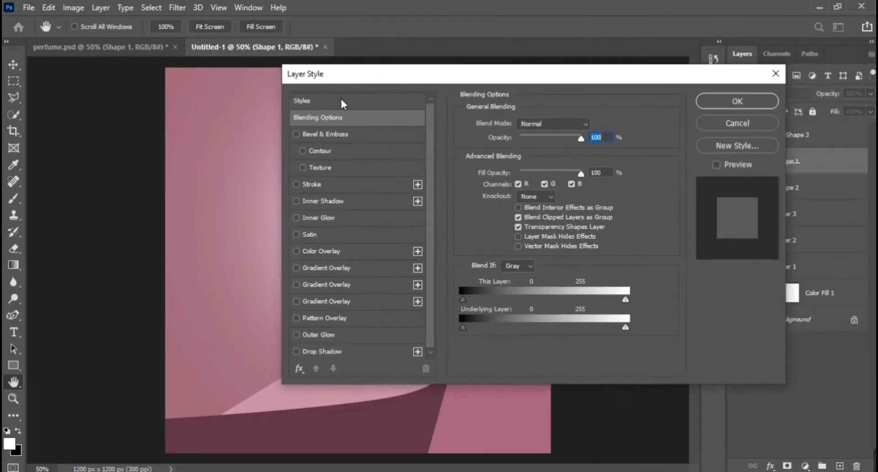
click(364, 135)
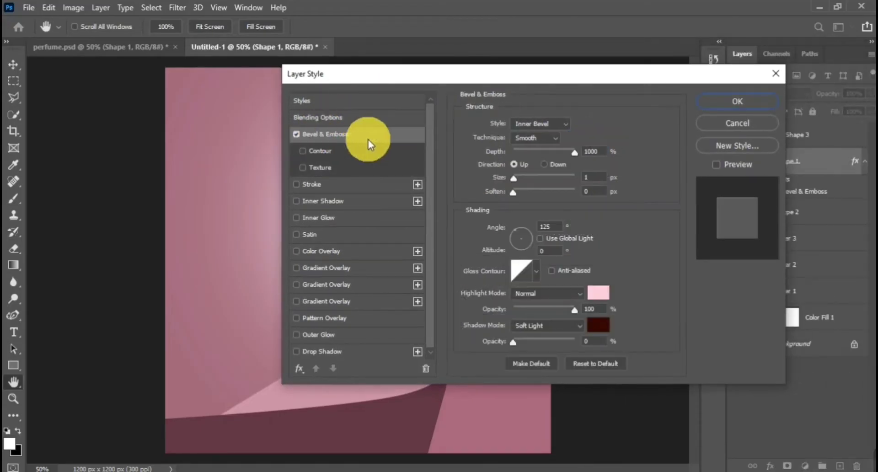
click(732, 104)
key(ctrl+plus)
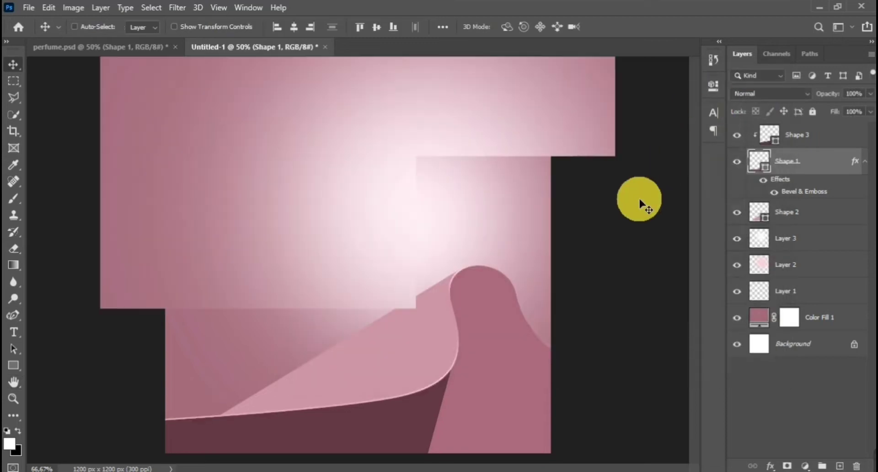
key(ctrl+plus)
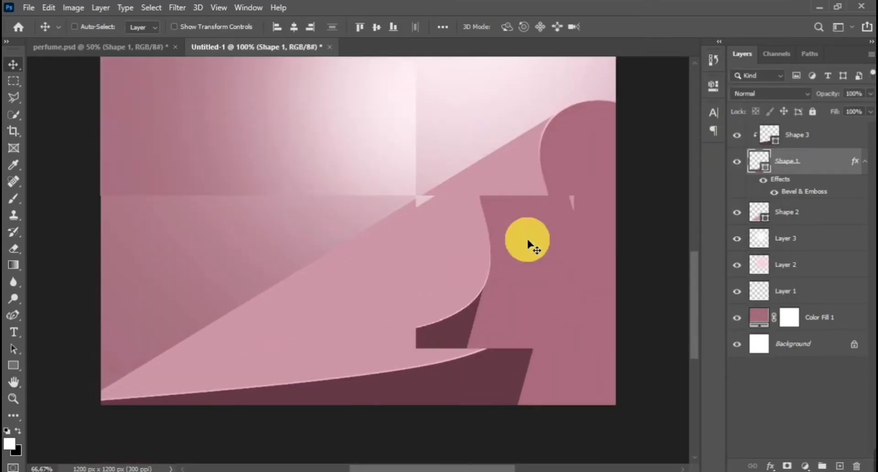
key(ctrl+minus)
key(ctrl+minus)
Convert Shape 1's bevel effect into separate layers and move the Inner Bevel Highlights layer above Shape 3.
right_click(864, 168)
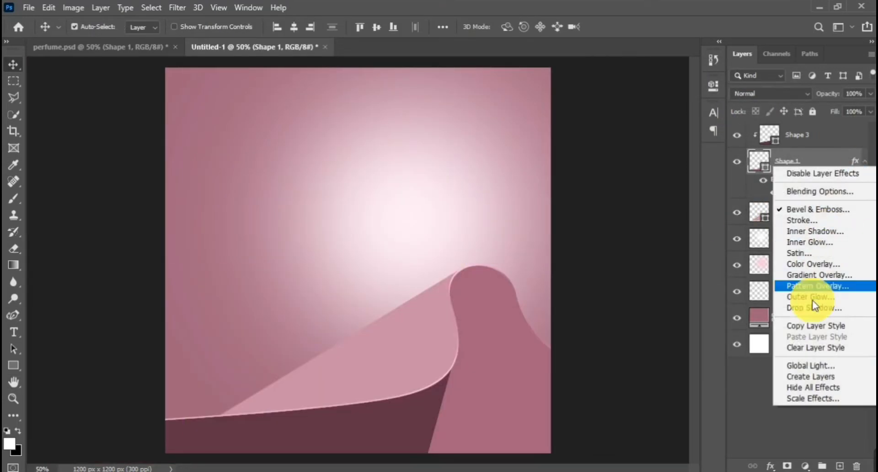
click(810, 376)
click(428, 190)
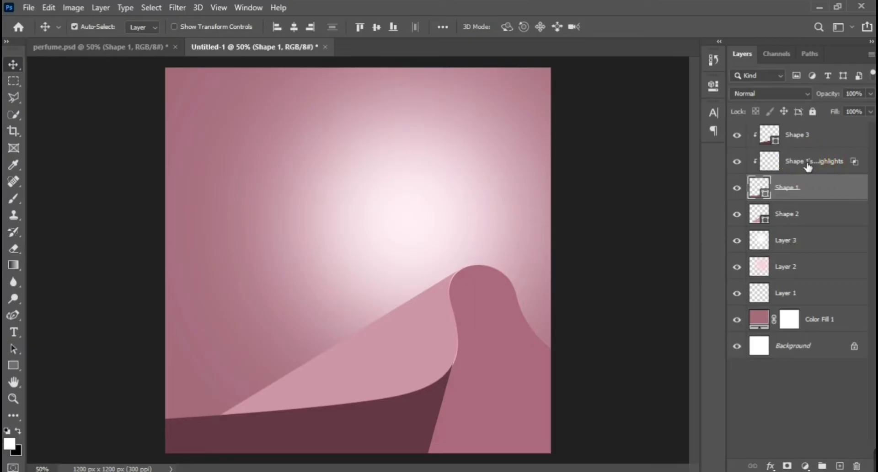
drag(822, 127, 800, 137)
key(ctrl+minus)
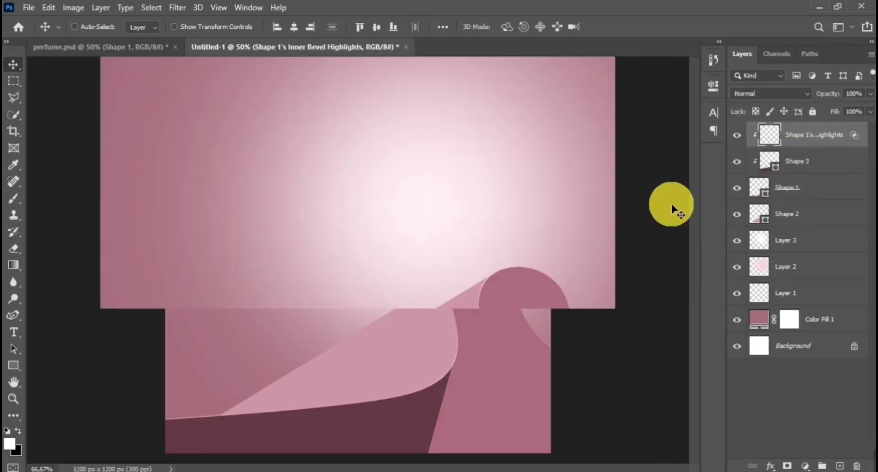
key(ctrl+plus)
key(ctrl+plus)
key(ctrl+plus)
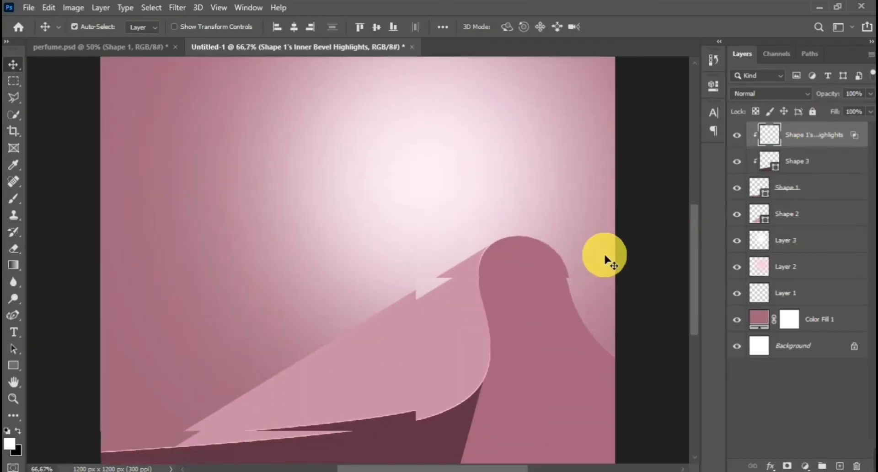
key(ctrl+minus)
key(ctrl+minus)
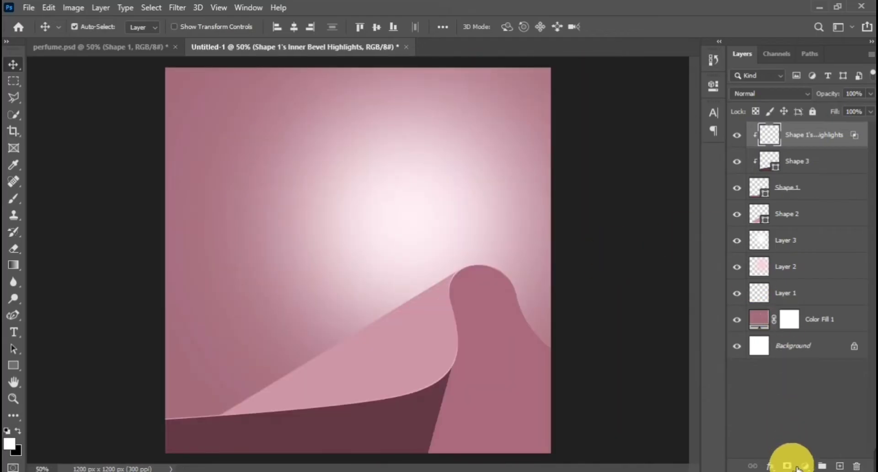
Add a layer mask to the highlights layer and try fading the edge highlight with a 730 px soft black brush.
click(788, 466)
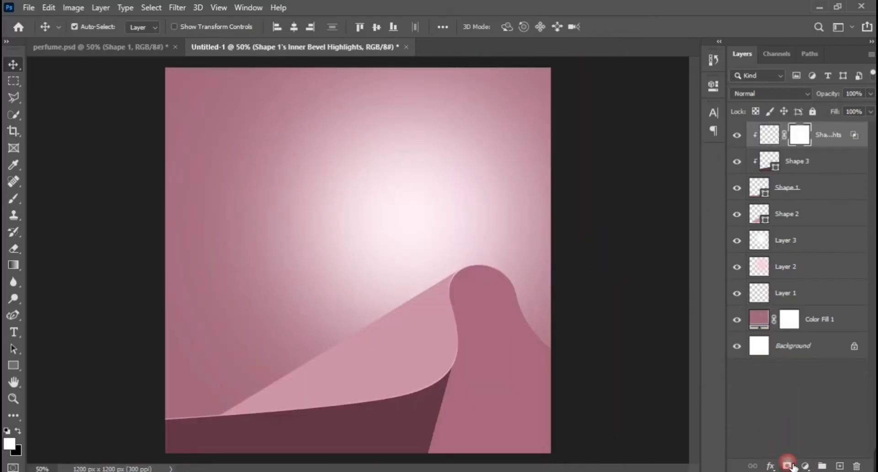
click(9, 203)
scroll(300, 310, down, 3)
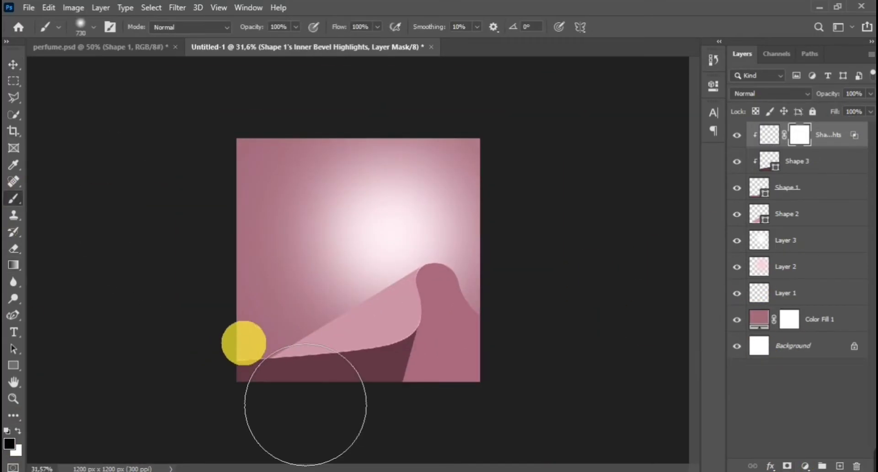
scroll(307, 414, up, 2)
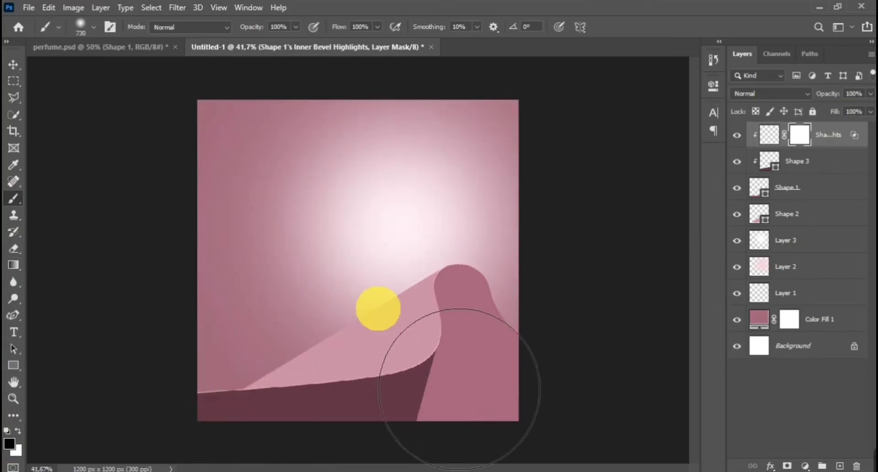
scroll(379, 311, up, 2)
scroll(337, 243, down, 3)
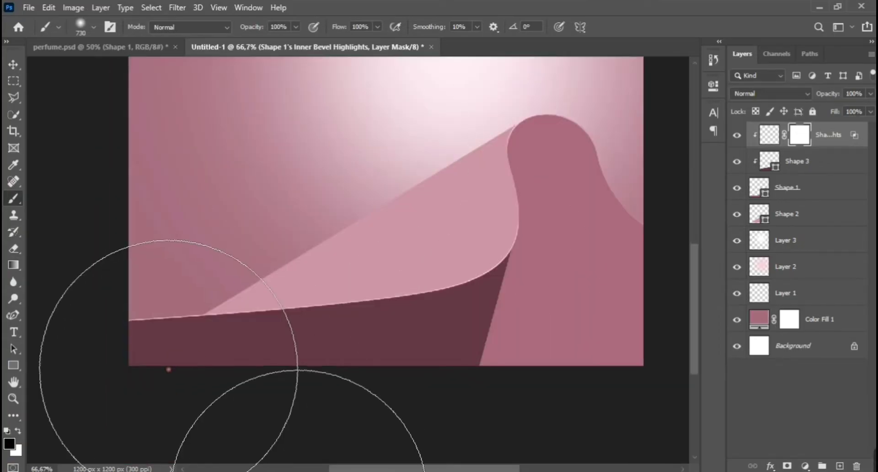
key(ctrl+z)
Reduce the brush to 496 px and mask out the left end of the dune's edge highlight.
scroll(215, 321, down, 1)
mouse_move(229, 294)
mouse_down()
mouse_move(305, 299)
mouse_move(408, 242)
mouse_up()
scroll(304, 299, up, 3)
drag(266, 326, 138, 324)
click(238, 279)
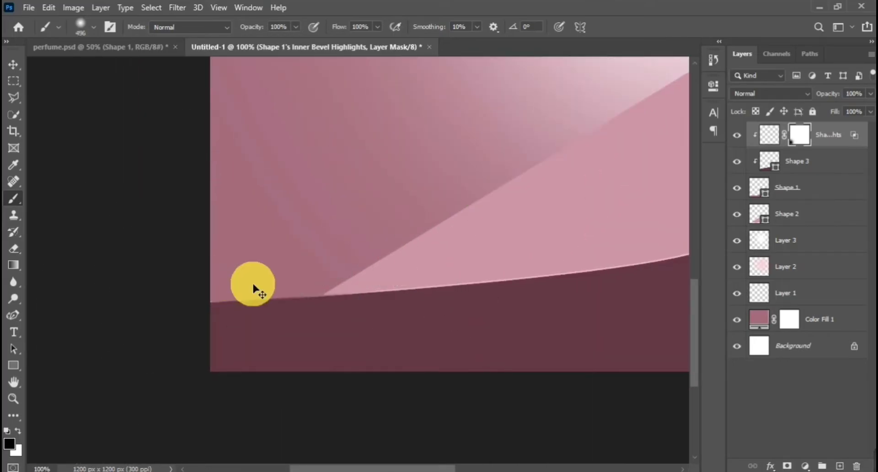
key(ctrl+z)
scroll(212, 304, down, 1)
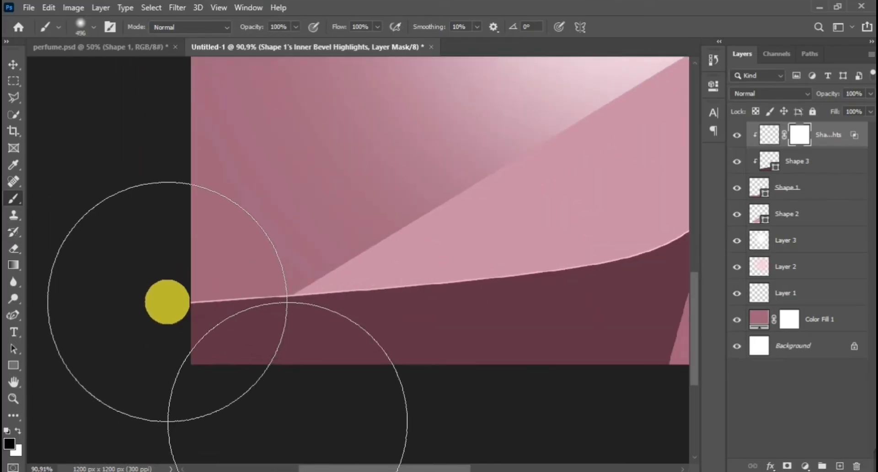
key(ctrl+z)
click(148, 302)
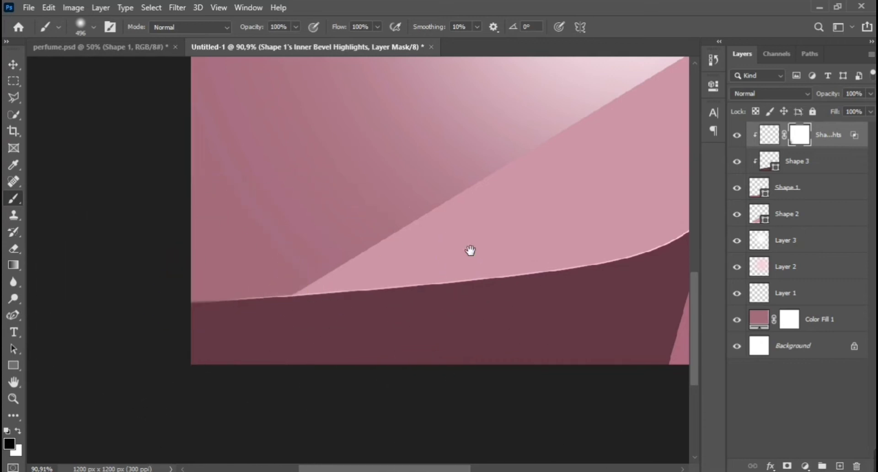
Mask out the edge highlight around the tall dune's peak, reducing the soft black brush to 351 px.
mouse_move(581, 219)
mouse_down()
mouse_move(331, 284)
mouse_move(185, 367)
mouse_up()
click(399, 158)
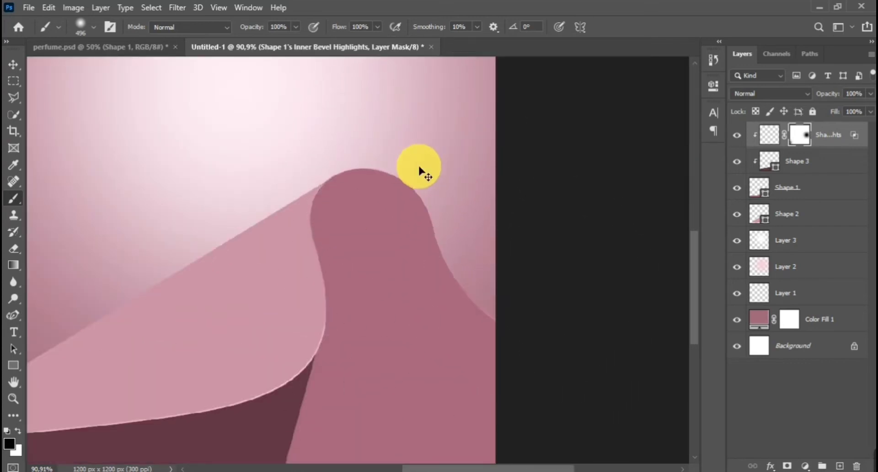
key(ctrl+z)
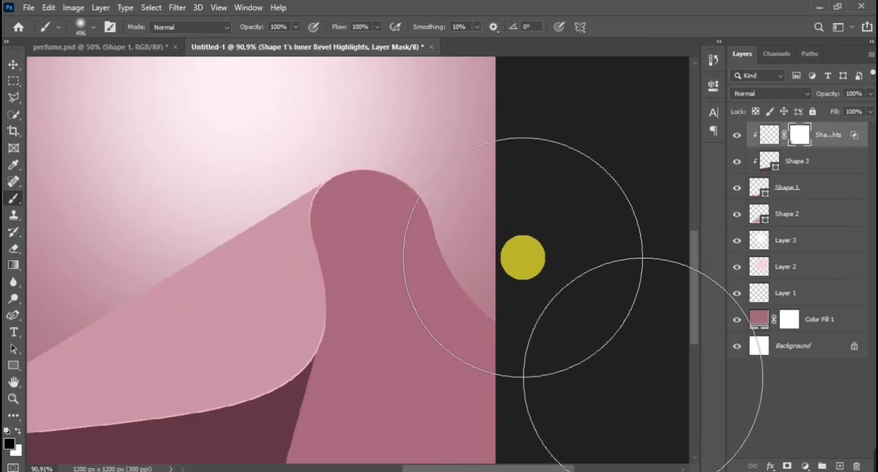
drag(492, 270, 475, 265)
scroll(402, 338, down, 5)
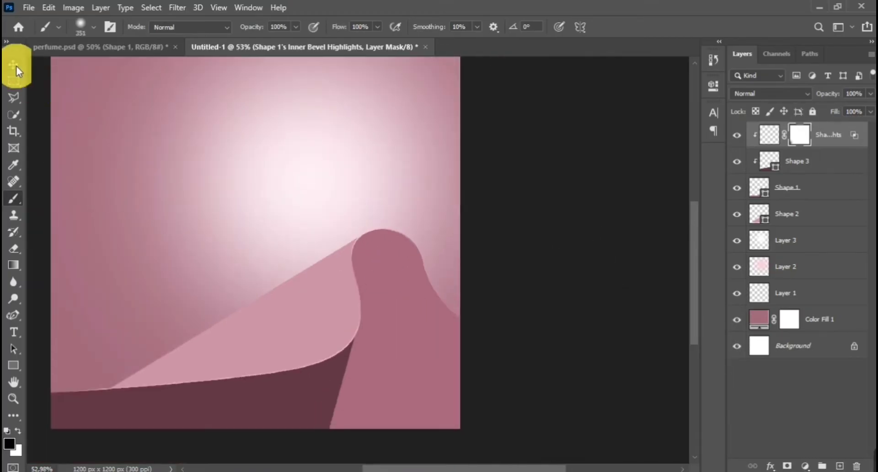
click(13, 64)
key(ctrl+minus)
key(ctrl+minus)
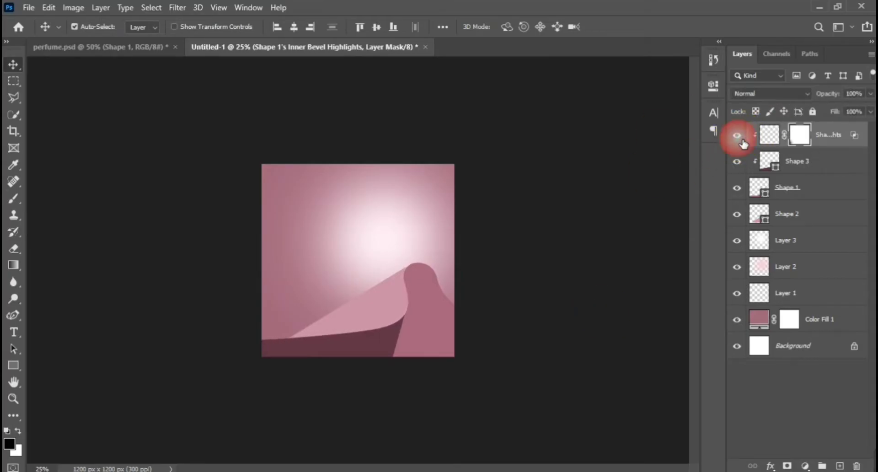
Add a new layer above Shape 1 and clip it to that shape.
key(ctrl+plus)
key(ctrl+plus)
click(742, 191)
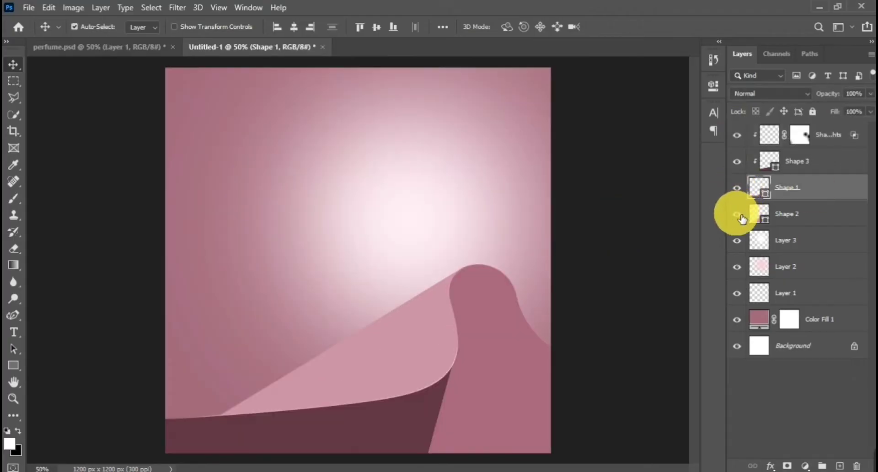
click(839, 466)
key(ctrl+alt+g)
Try shading the base of the tall dune with a saturated crimson brush.
click(15, 203)
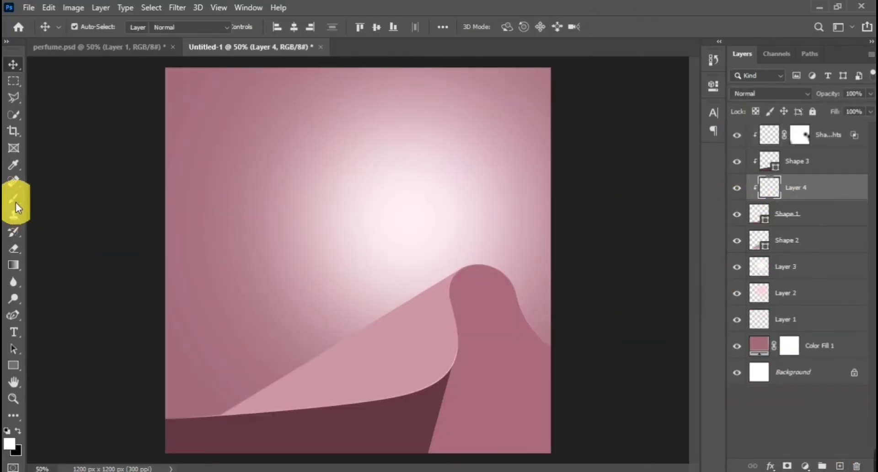
click(9, 442)
click(306, 218)
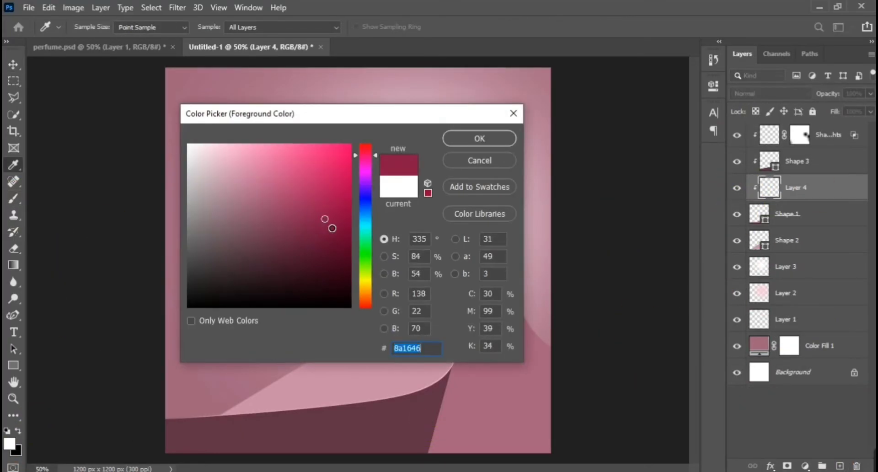
key(Return)
click(476, 374)
key(ctrl+z)
Set the foreground colour to a more muted dark rose.
click(10, 444)
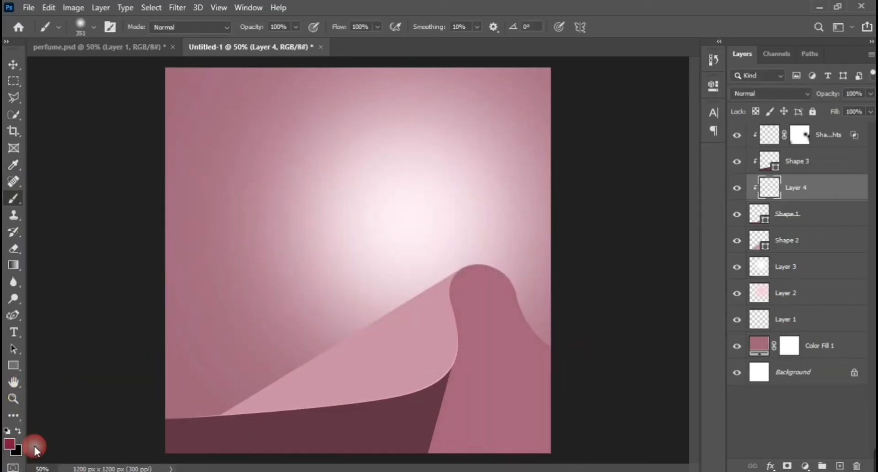
click(428, 412)
drag(307, 262, 283, 235)
key(Return)
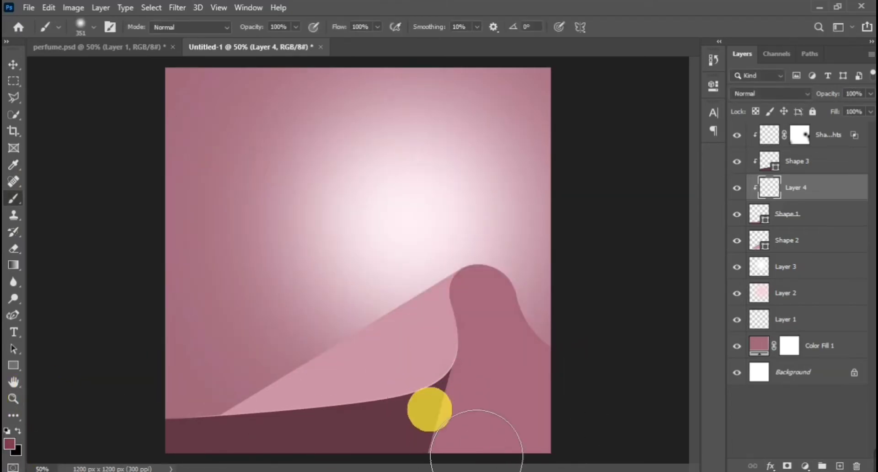
Try shading the tall dune's left side up to its peak with the soft dark rose brush.
click(438, 387)
key(ctrl+z)
mouse_move(423, 397)
mouse_down()
mouse_move(421, 433)
mouse_move(425, 371)
mouse_up()
mouse_move(425, 370)
mouse_down()
mouse_move(417, 304)
mouse_move(441, 257)
mouse_up()
scroll(454, 309, down, 5)
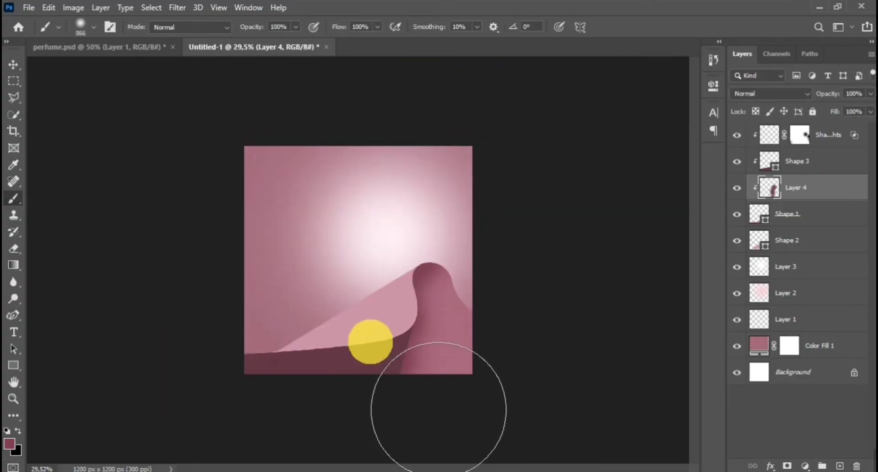
scroll(448, 380, up, 3)
mouse_move(453, 376)
mouse_down()
mouse_move(440, 377)
mouse_move(421, 412)
mouse_move(398, 327)
mouse_move(386, 377)
mouse_up()
click(19, 431)
click(495, 403)
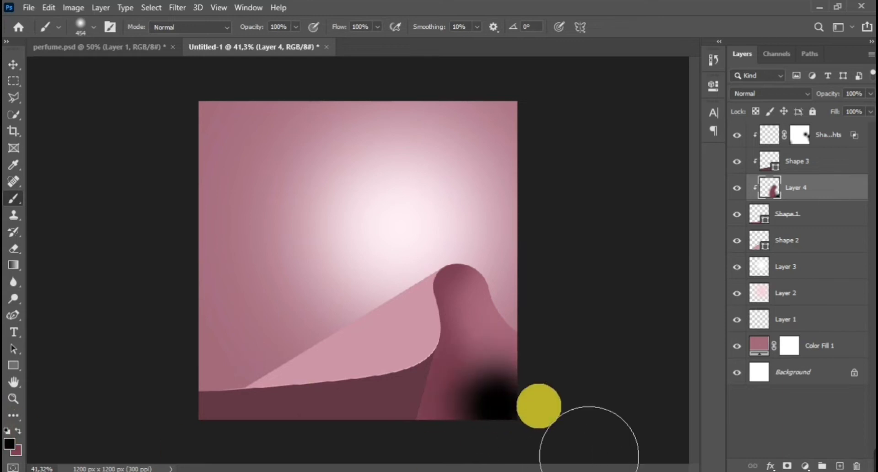
key(ctrl+z)
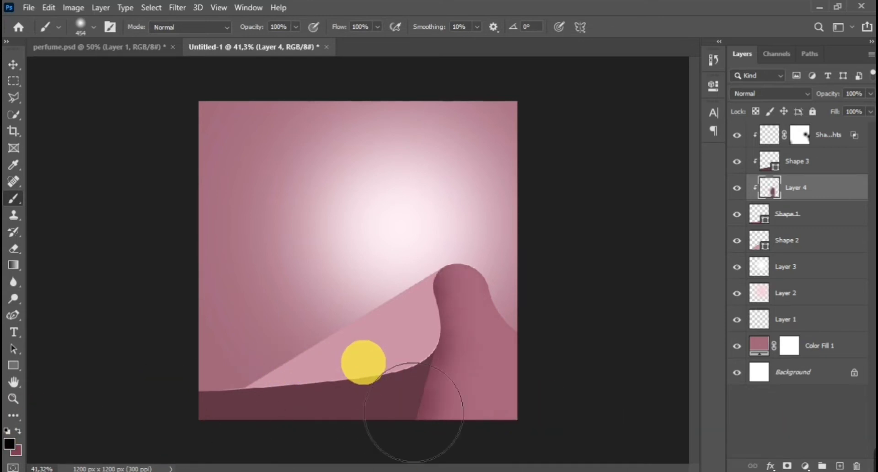
click(19, 431)
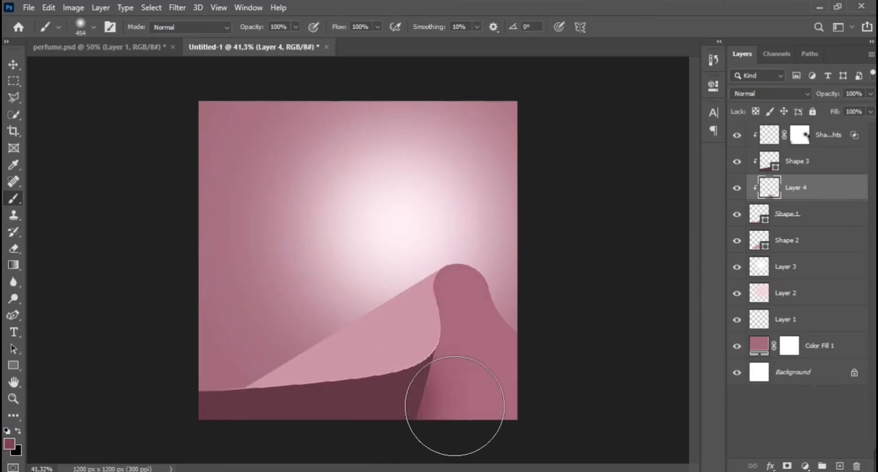
Shade the tall dune's left side and peak on Layer 4 with the soft dark rose brush at 454 px and 813 px.
mouse_move(448, 326)
mouse_down()
mouse_move(449, 292)
mouse_move(452, 377)
mouse_move(426, 441)
mouse_up()
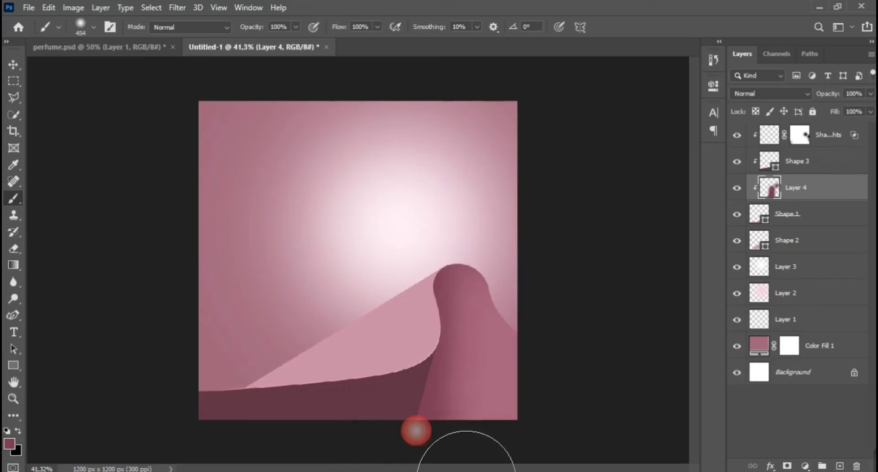
scroll(414, 398, down, 7)
alt+right_click(359, 341)
scroll(388, 353, up, 6)
click(392, 374)
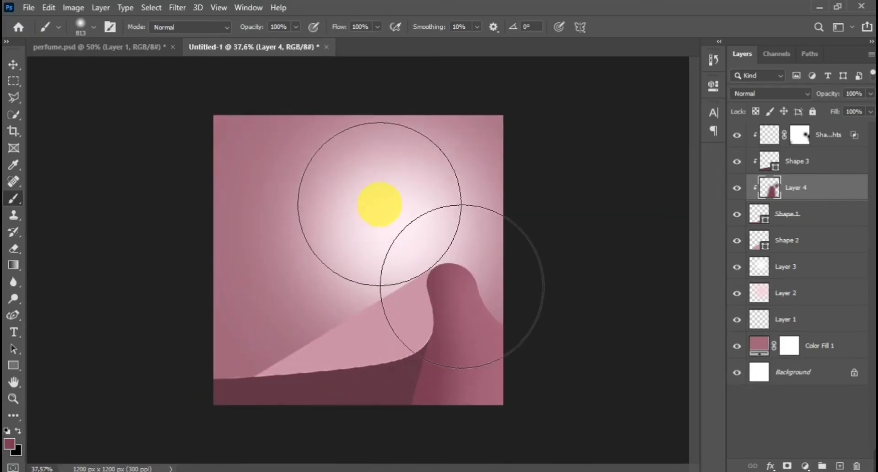
click(380, 204)
scroll(382, 280, down, 3)
alt+right_click(383, 280)
scroll(393, 339, up, 3)
alt+right_click(398, 351)
scroll(411, 357, down, 3)
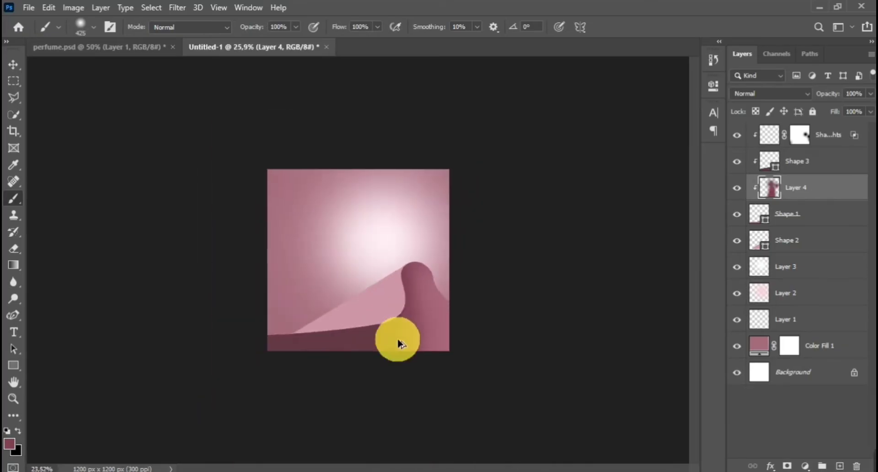
scroll(407, 339, up, 3)
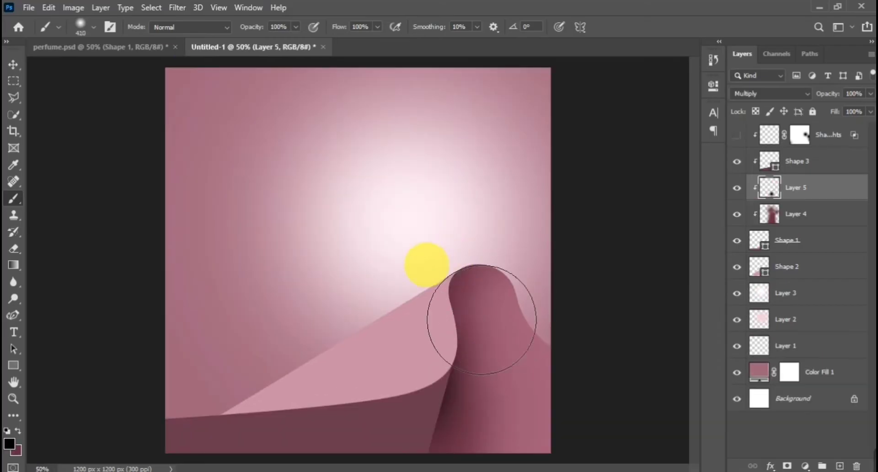
Paint a black shadow along the tall dune's left edge on Multiply Layer 5, using a soft brush at 410 px and 309 px.
click(482, 319)
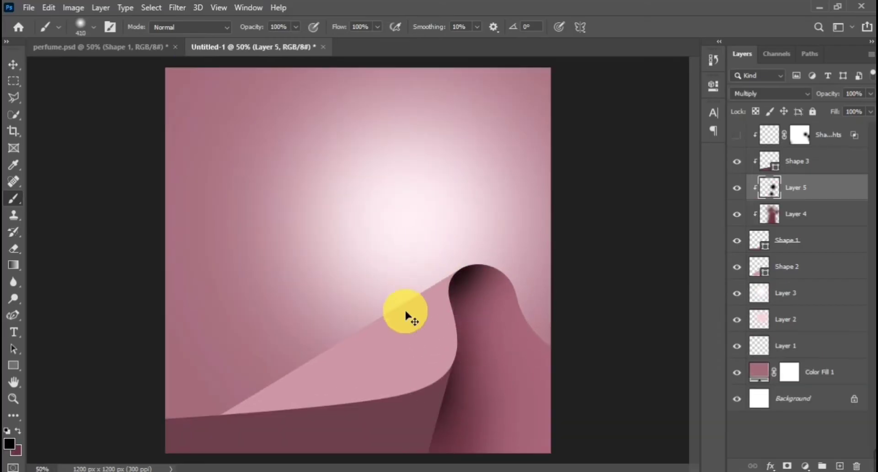
scroll(406, 327, down, 2)
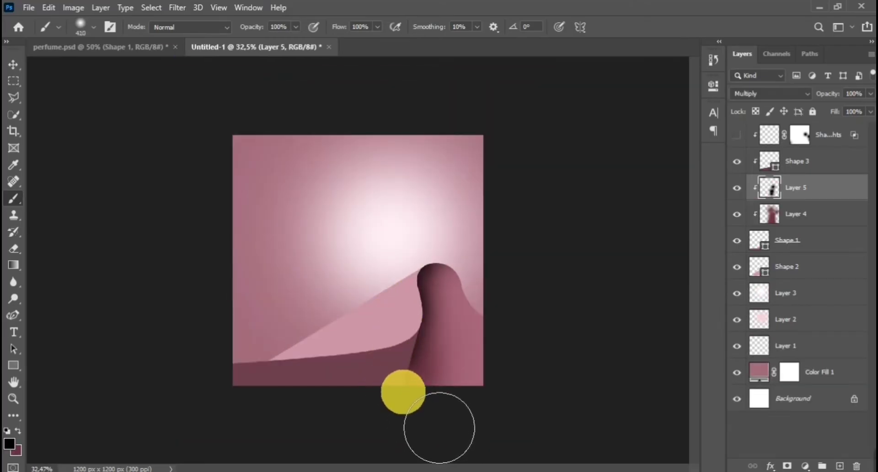
scroll(405, 373, up, 3)
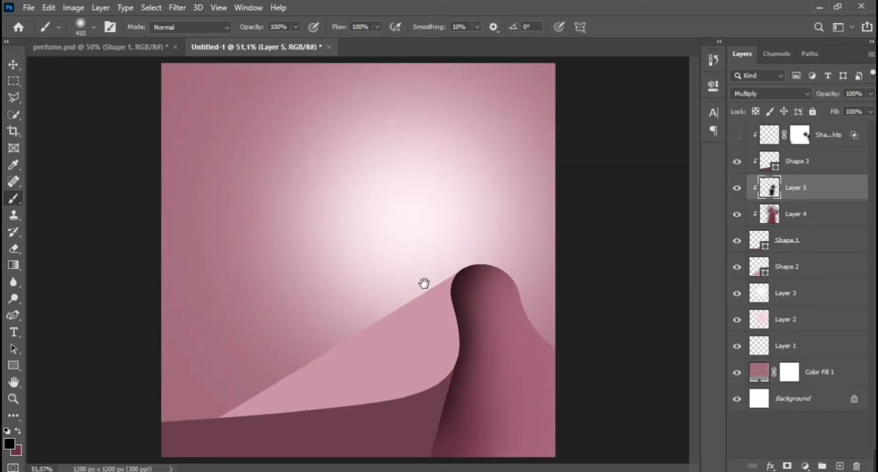
mouse_move(403, 300)
mouse_down()
mouse_move(392, 341)
mouse_move(381, 325)
mouse_move(387, 315)
mouse_move(389, 340)
mouse_move(374, 333)
mouse_move(376, 279)
mouse_up()
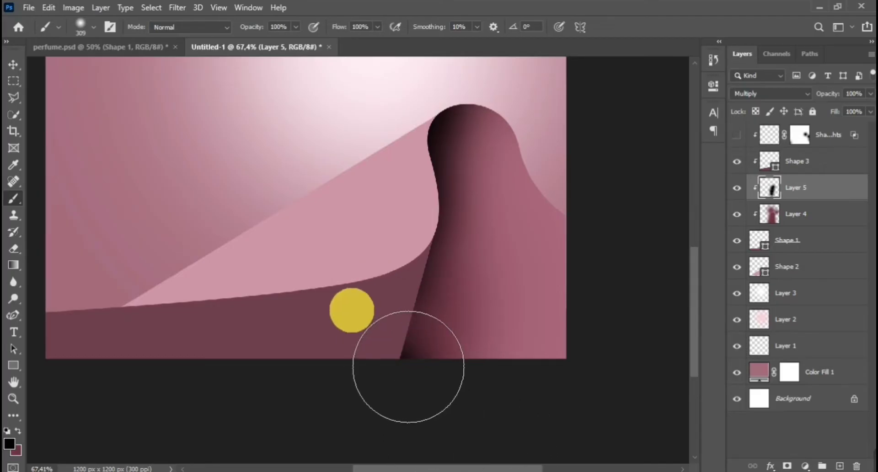
scroll(372, 276, down, 4)
key(bracketright)
key(bracketright)
key(bracketright)
key(bracketright)
key(bracketright)
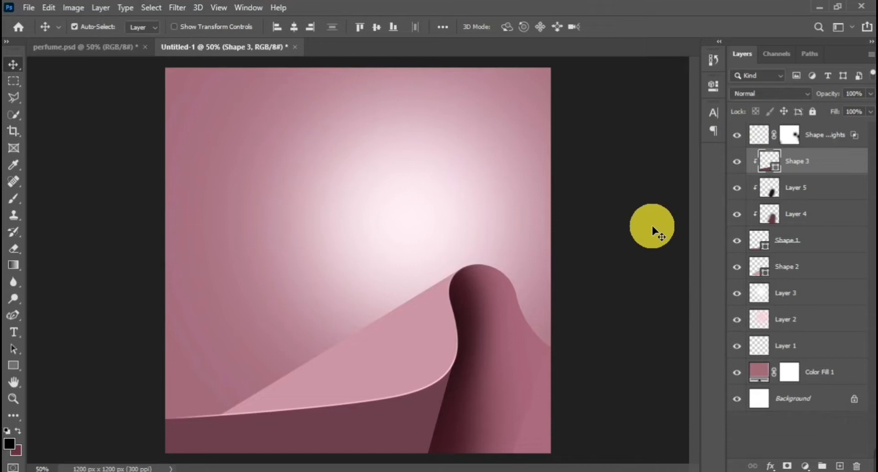
Add a new clipped layer directly above Layer 5.
click(851, 133)
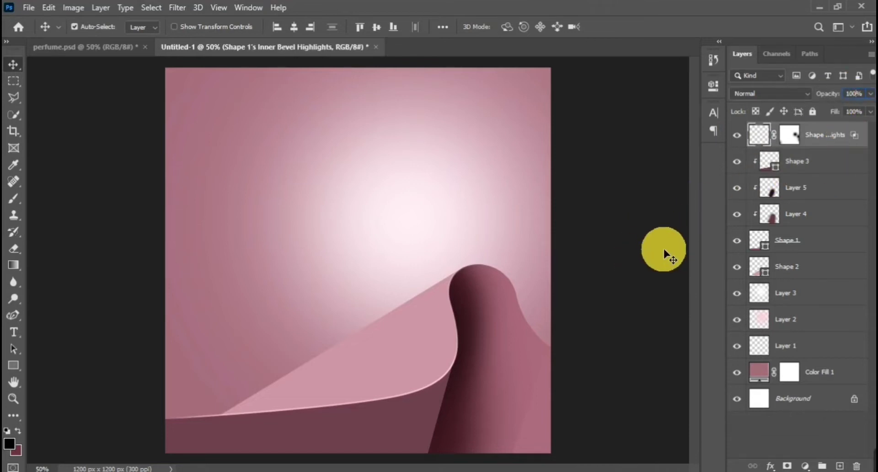
click(839, 188)
click(840, 466)
Set the brush's foreground colour to a dusty pink sampled from the light dune.
click(9, 444)
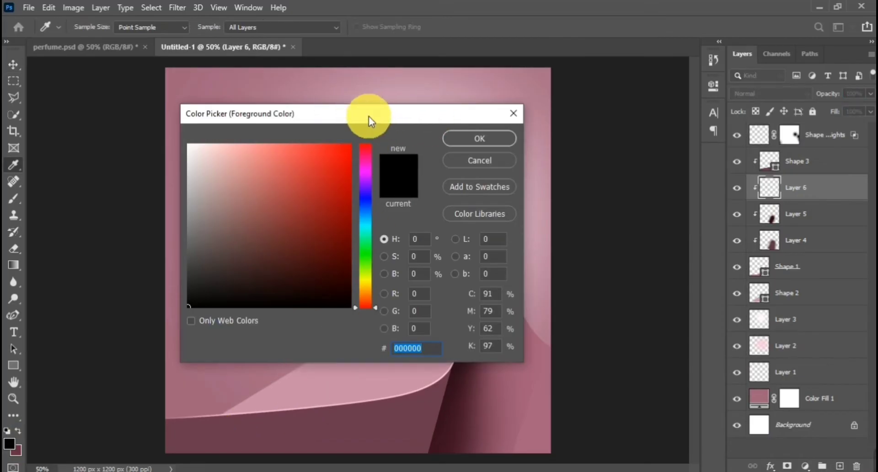
drag(369, 116, 759, 129)
click(326, 339)
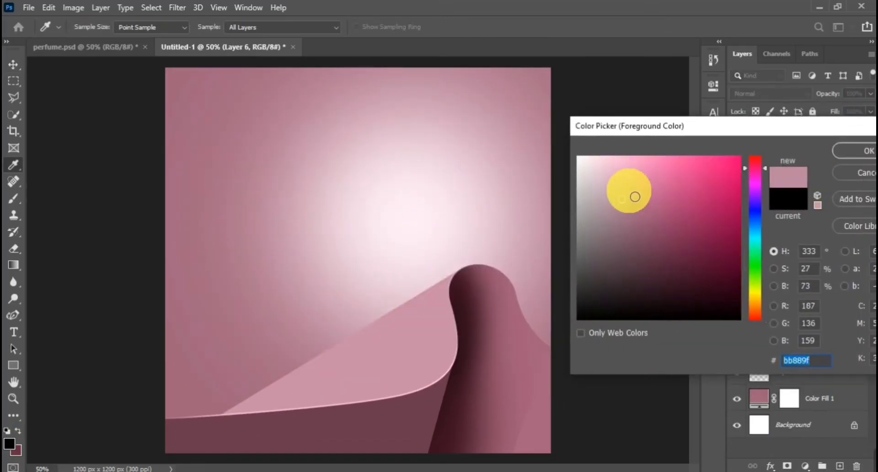
click(859, 152)
click(14, 198)
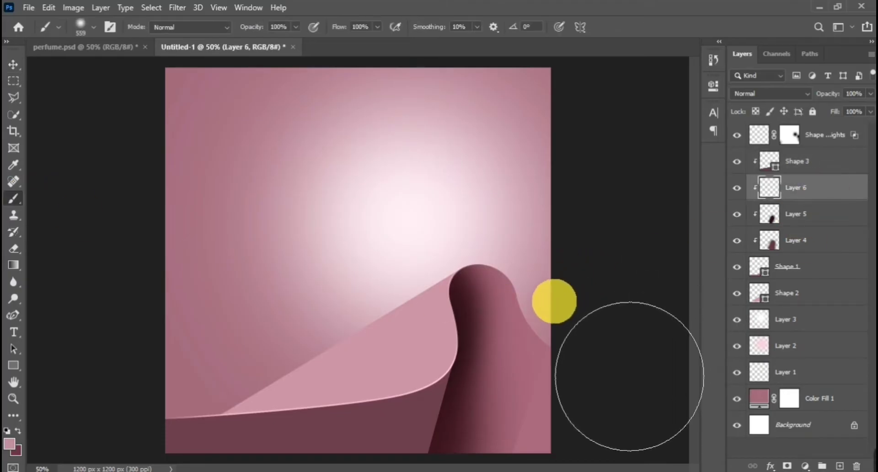
Paint a soft pink highlight along the tall dune's right edge on Layer 6 with a 303 px brush.
alt+right_click(559, 324)
drag(554, 333, 513, 264)
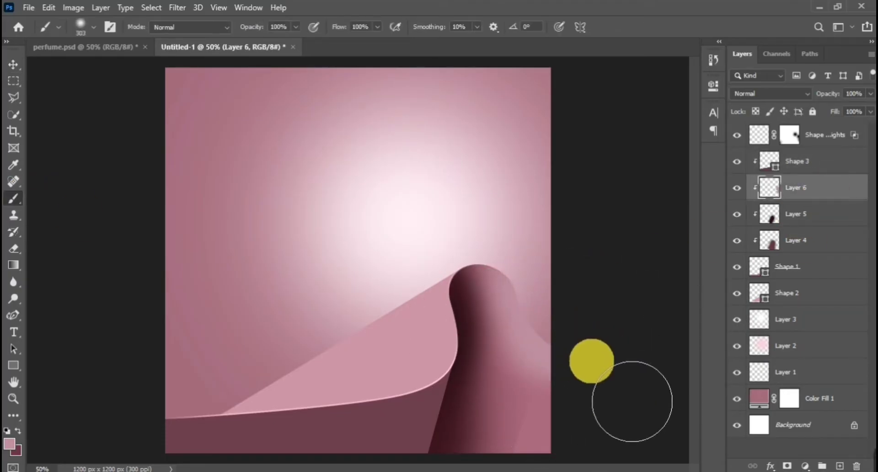
Set Layer 6's blend mode to Screen and its opacity to 88%.
click(14, 64)
click(767, 94)
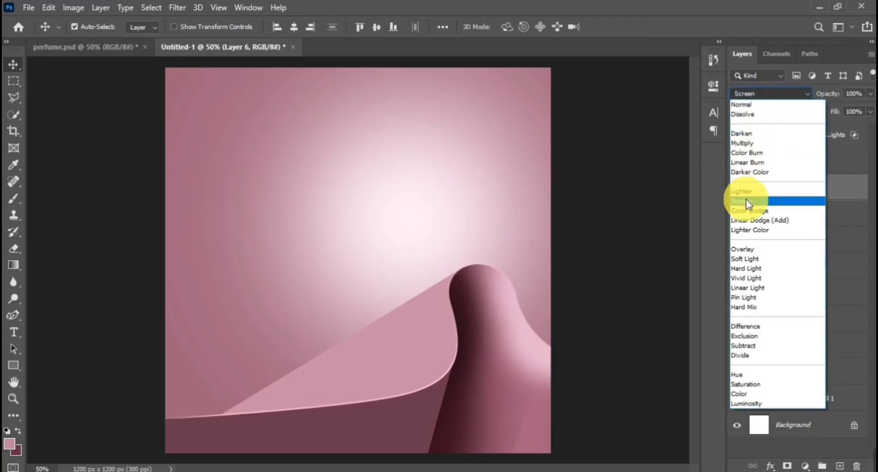
click(746, 201)
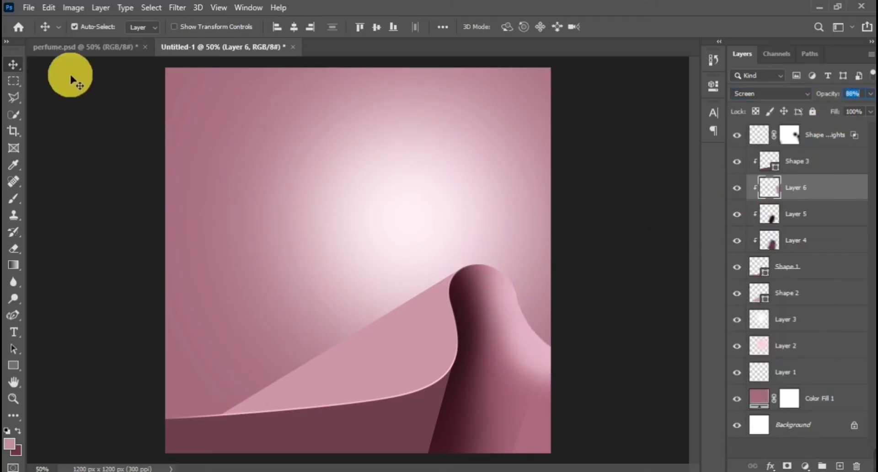
click(150, 159)
scroll(361, 288, down, 3)
scroll(361, 288, up, 1)
double_click(804, 194)
click(551, 296)
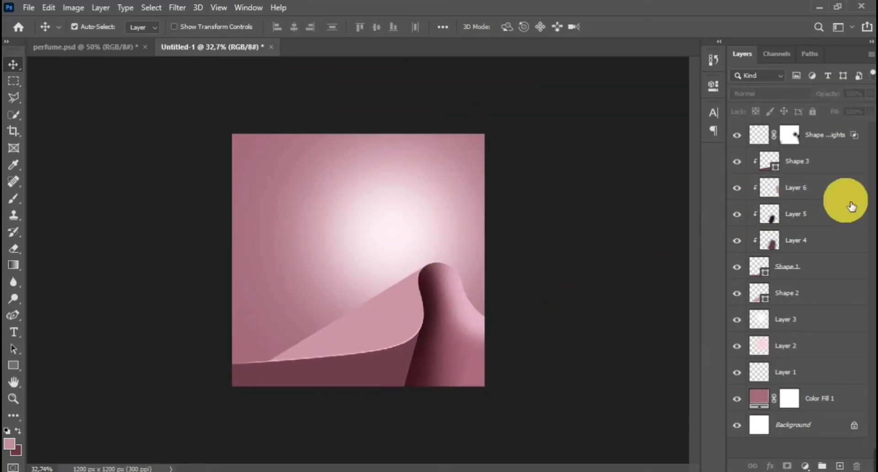
double_click(808, 198)
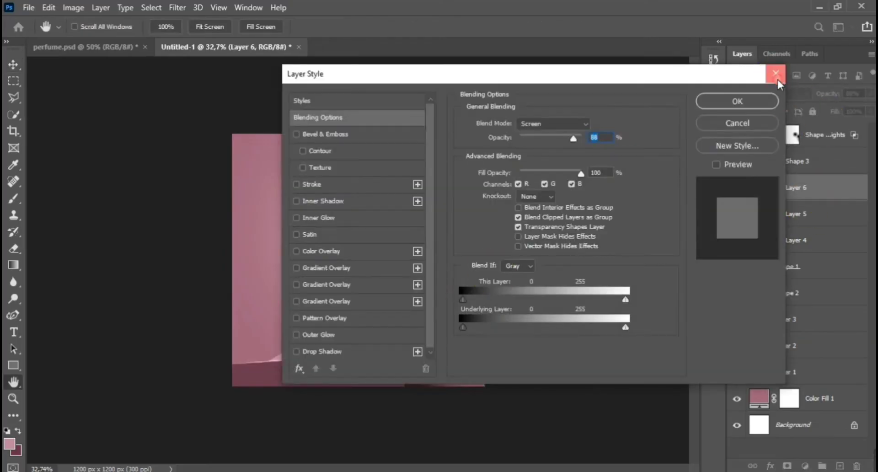
click(778, 77)
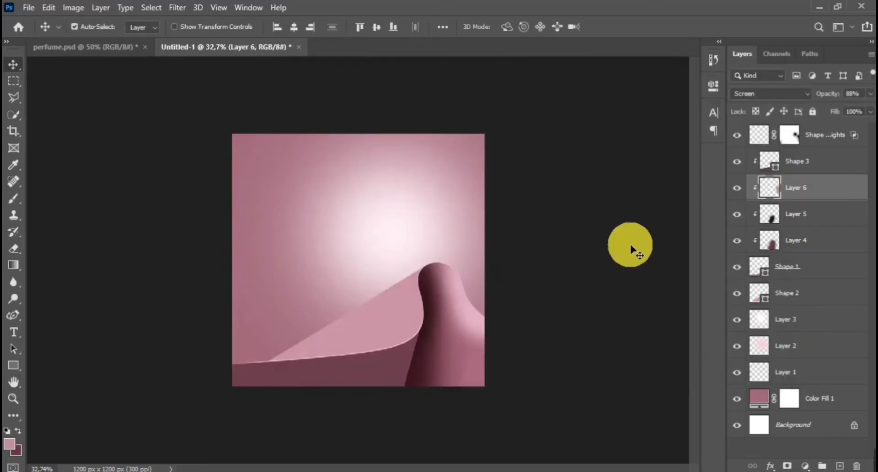
Widen Layer 6's pink highlight slightly past the canvas's right edge with Free Transform.
key(ctrl+t)
key(Escape)
key(ctrl+t)
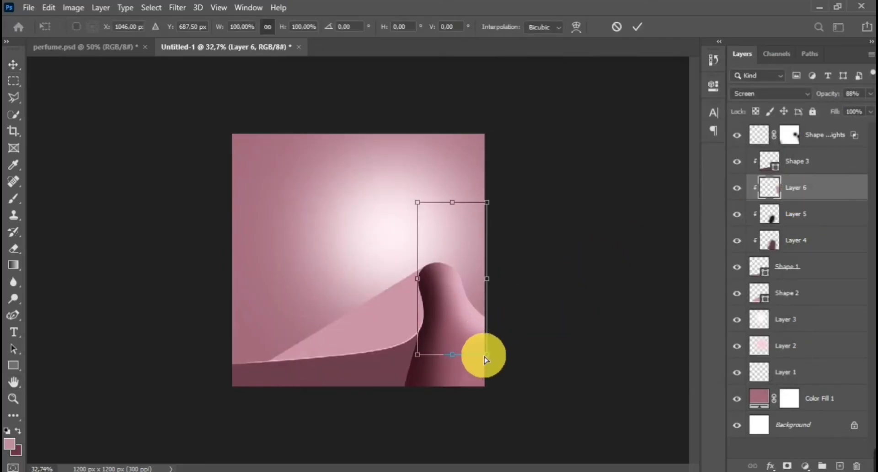
drag(486, 360, 494, 353)
click(638, 27)
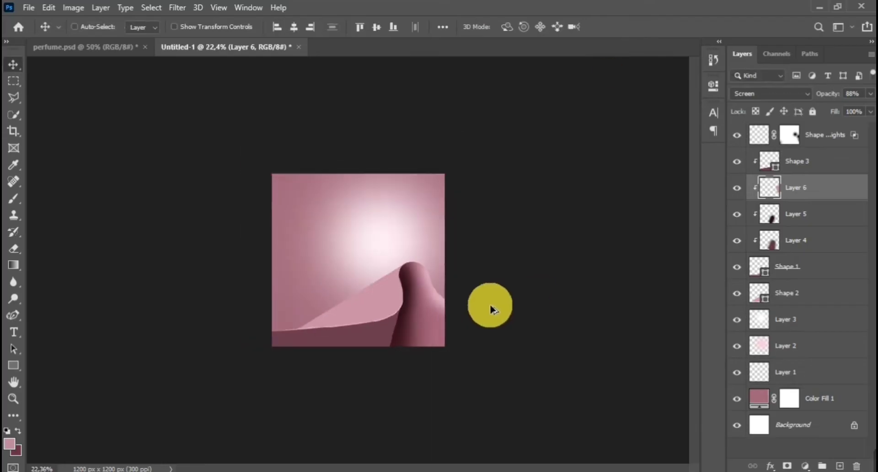
scroll(490, 304, up, 2)
Check Layer 5's Gaussian Blur settings in the perfume.psd reference document, returning to Untitled-1.
click(91, 46)
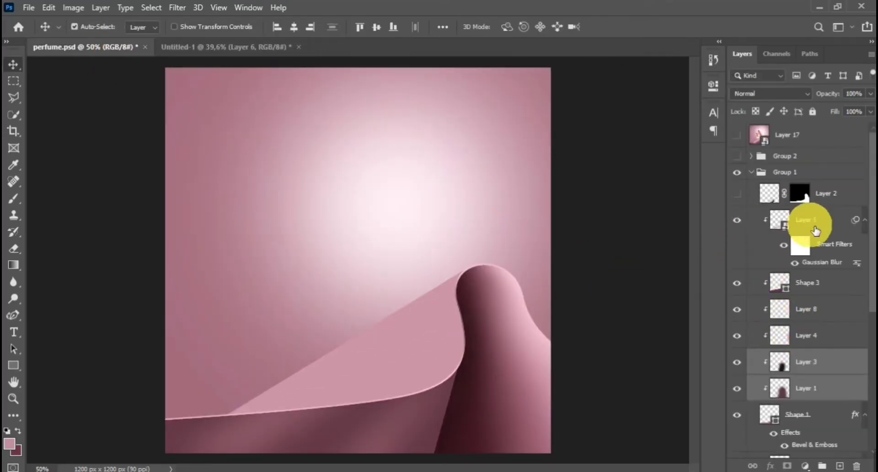
double_click(821, 262)
key(Return)
key(ctrl+Tab)
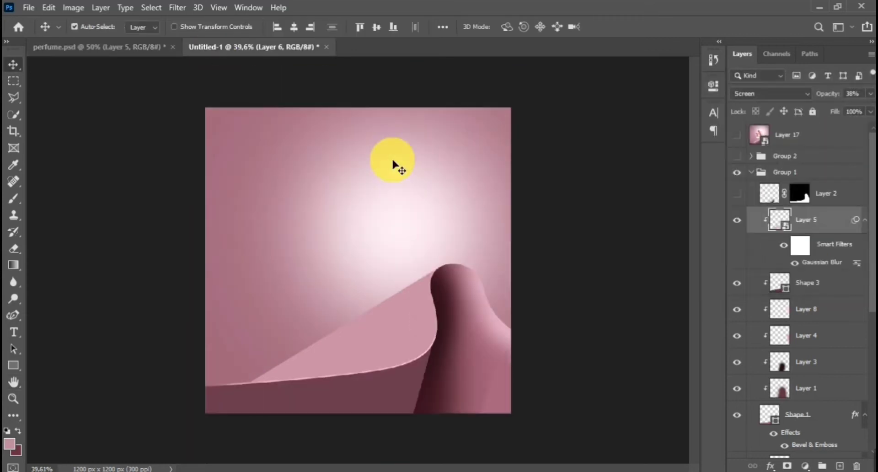
click(382, 391)
double_click(839, 466)
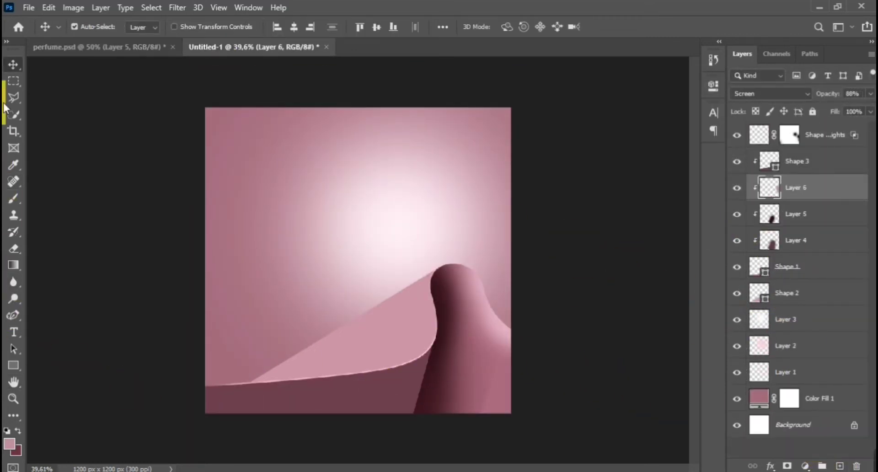
click(6, 106)
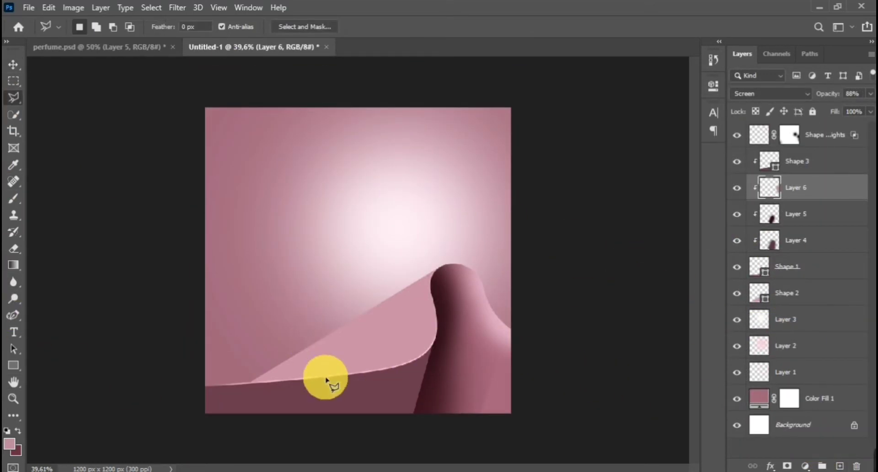
scroll(323, 378, up, 2)
click(365, 443)
double_click(383, 379)
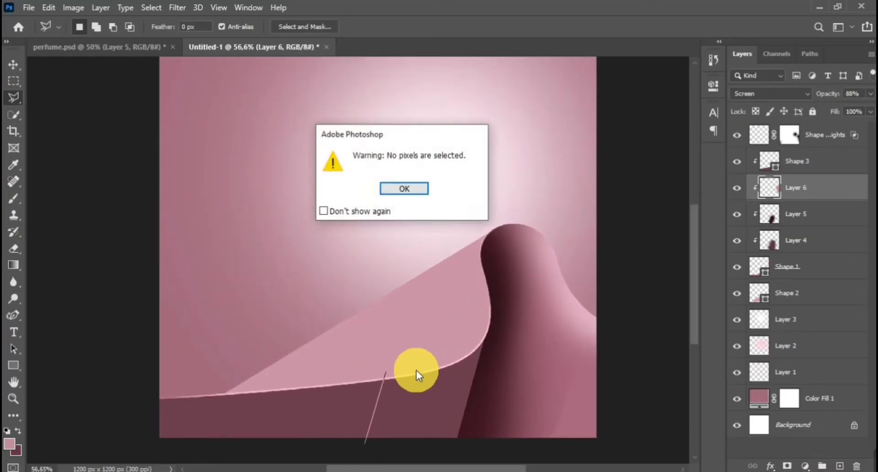
key(Return)
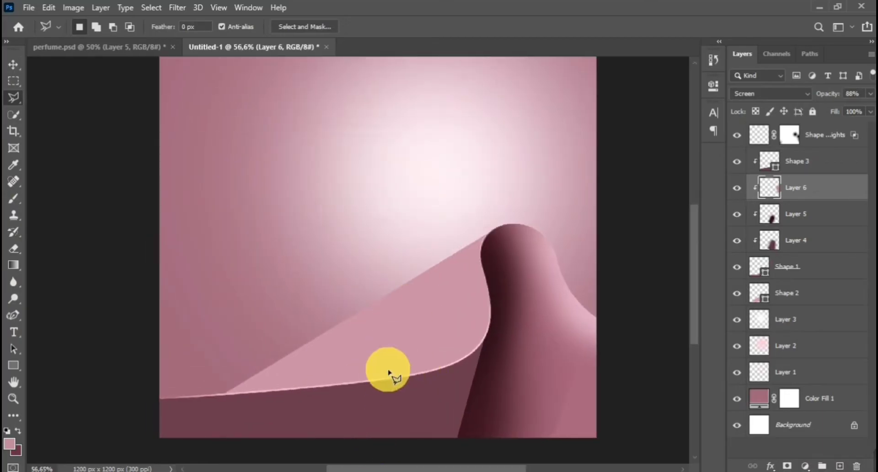
double_click(363, 451)
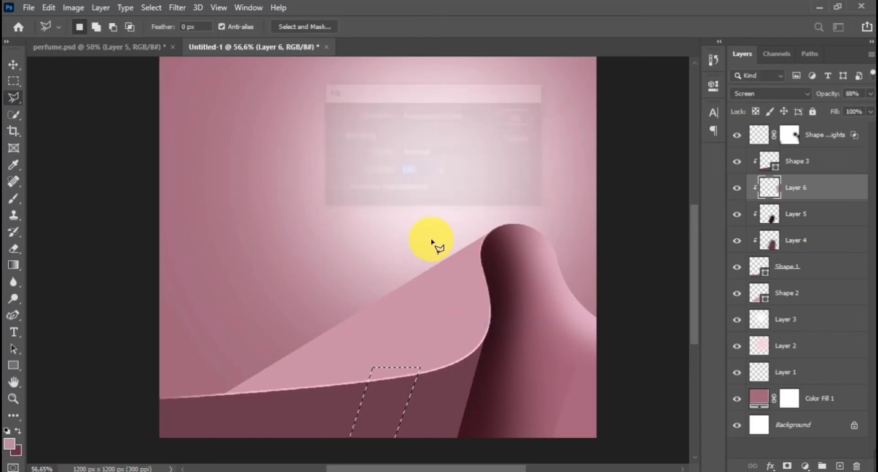
right_click(389, 391)
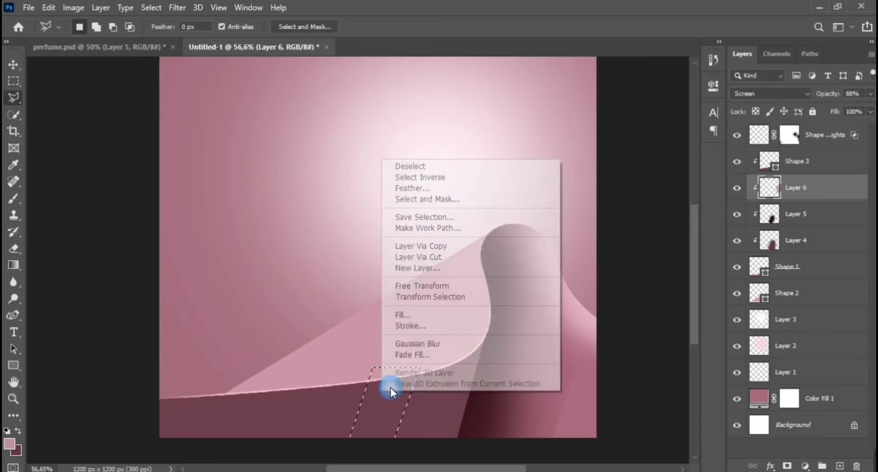
click(403, 337)
key(Return)
drag(823, 188, 835, 161)
key(ctrl+d)
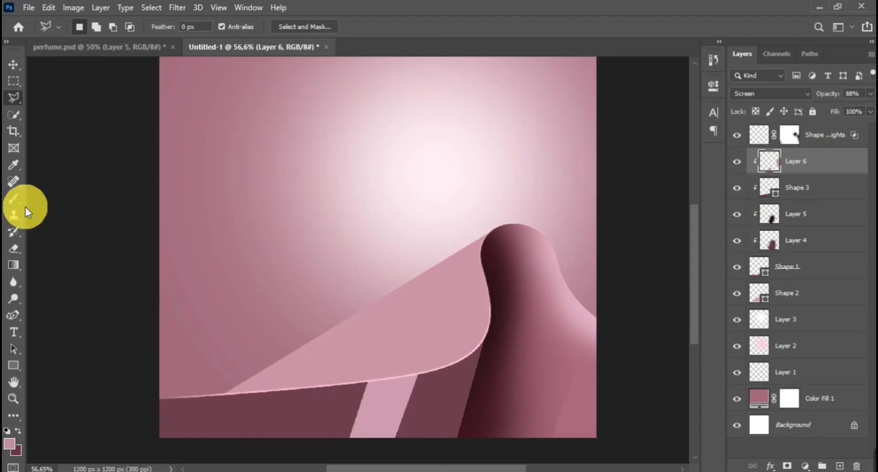
click(13, 65)
drag(371, 401, 329, 425)
key(ctrl+z)
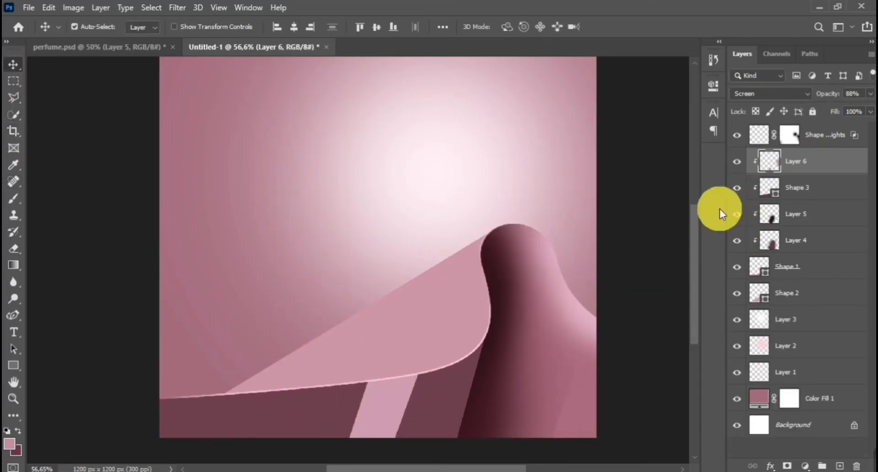
key(ctrl+z)
key(ctrl+z)
key(ctrl+z)
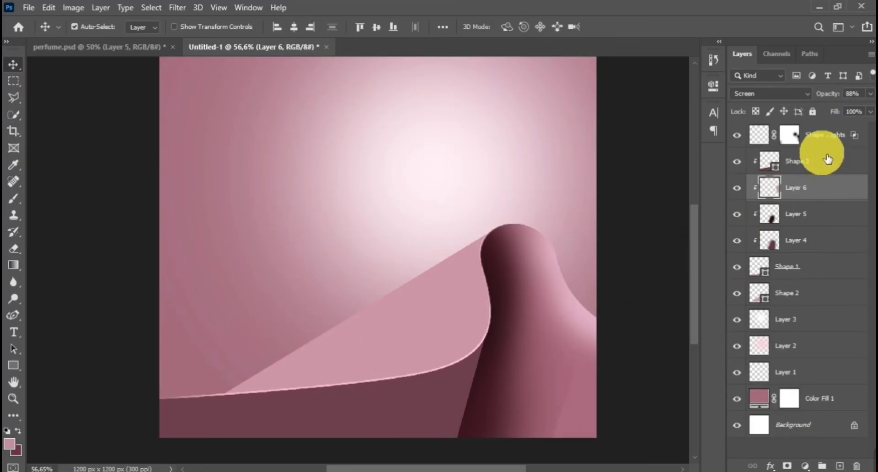
Add a new blank layer directly above Shape 3.
double_click(827, 161)
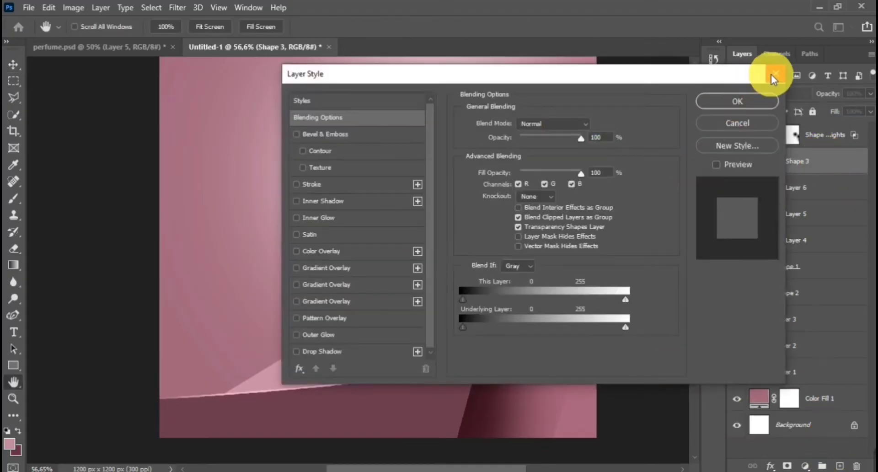
click(774, 75)
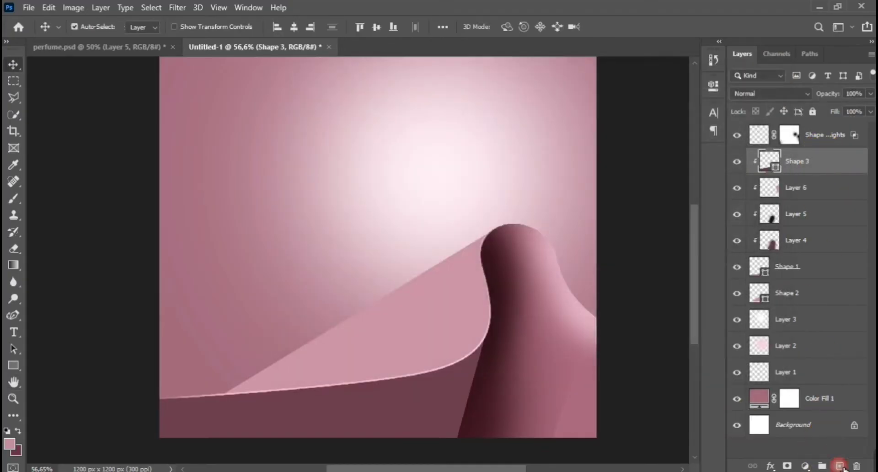
key(ctrl+shift+alt+n)
Outline a slanted stripe across the dark front dune with the Polygonal Lasso and fill it with the pink foreground colour on Layer 7.
click(13, 98)
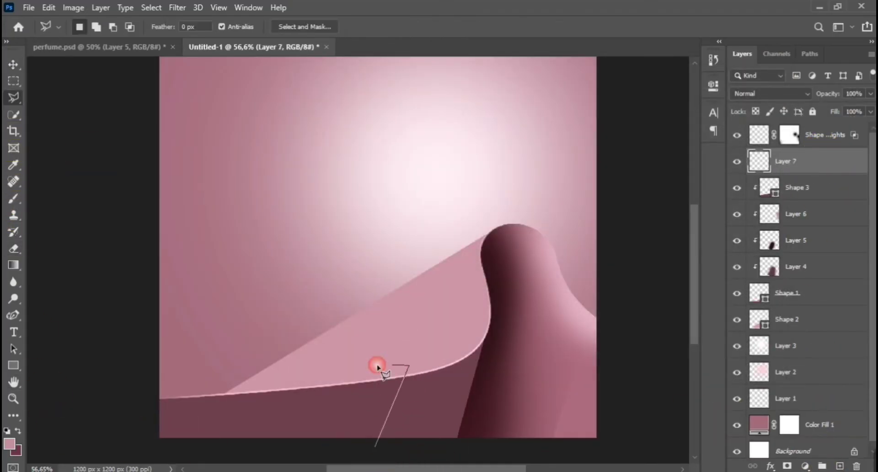
double_click(345, 368)
key(ctrl+d)
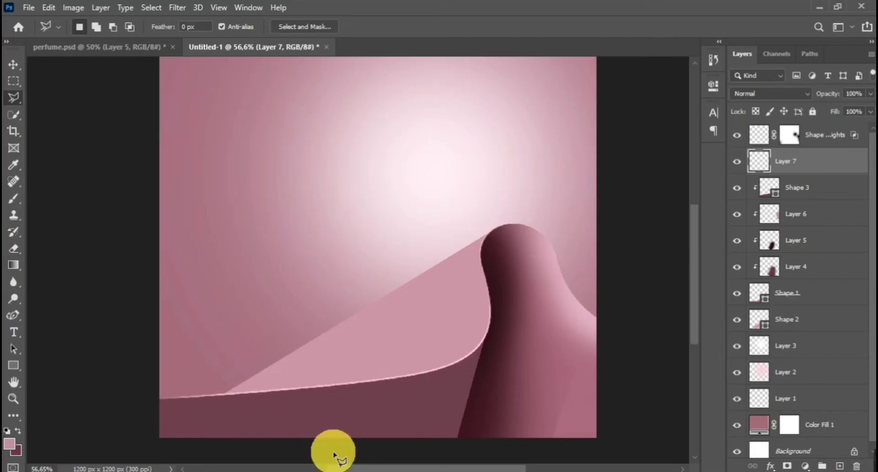
click(381, 365)
click(375, 452)
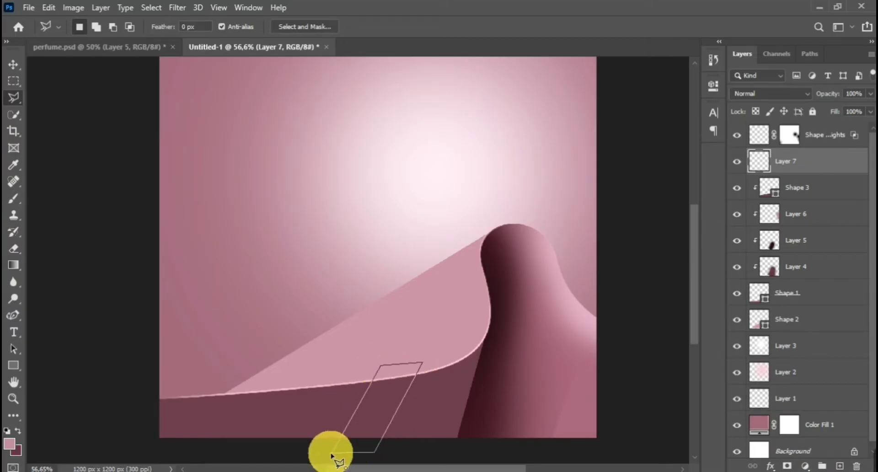
right_click(369, 417)
click(397, 342)
key(Return)
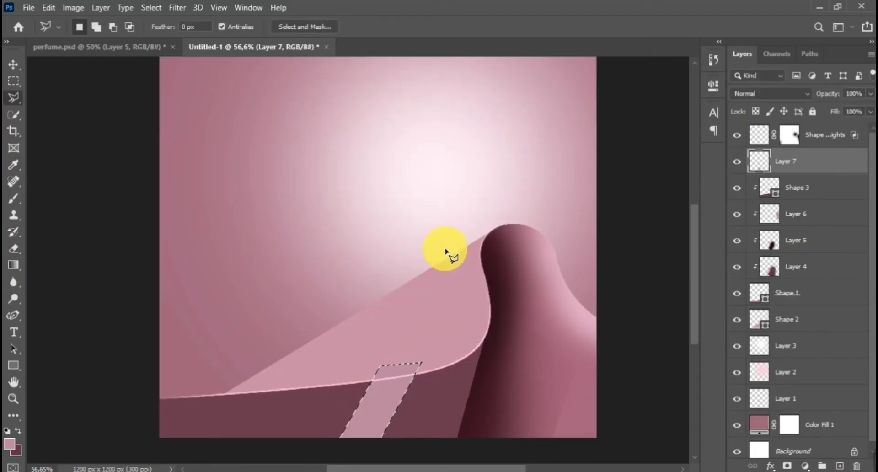
Clip Layer 7 to the dune shape with a clipping mask and place a duplicate of its stripe to the left.
right_click(834, 171)
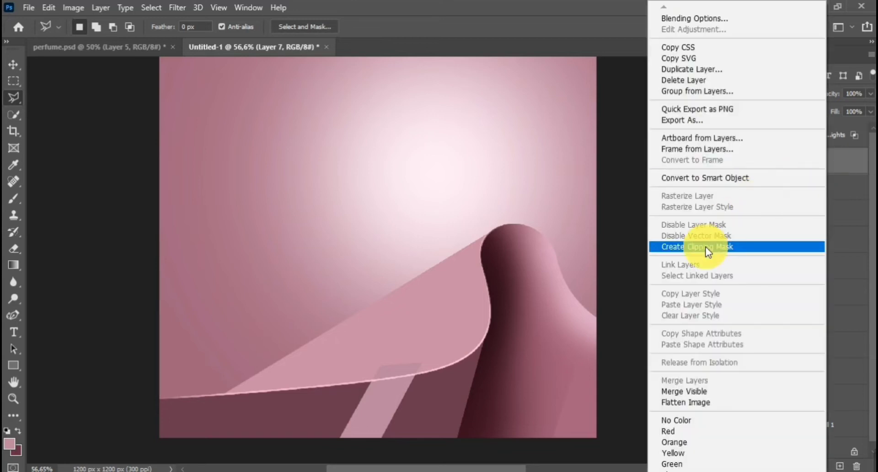
click(708, 252)
key(v)
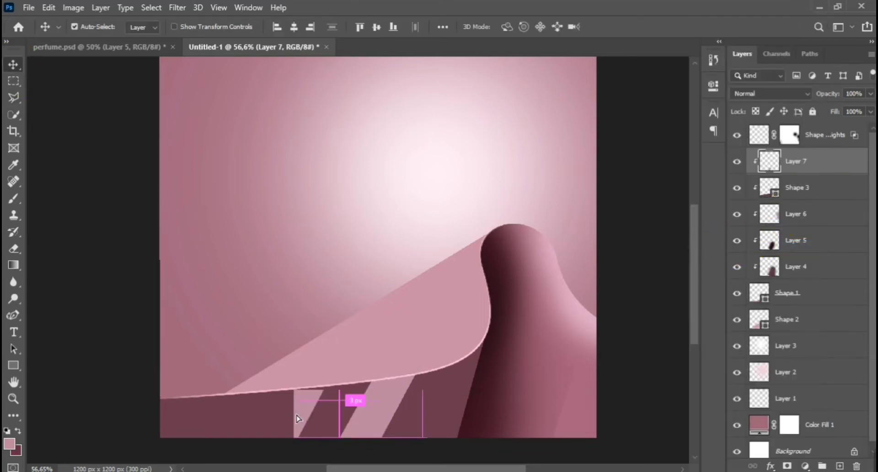
drag(297, 417, 312, 417)
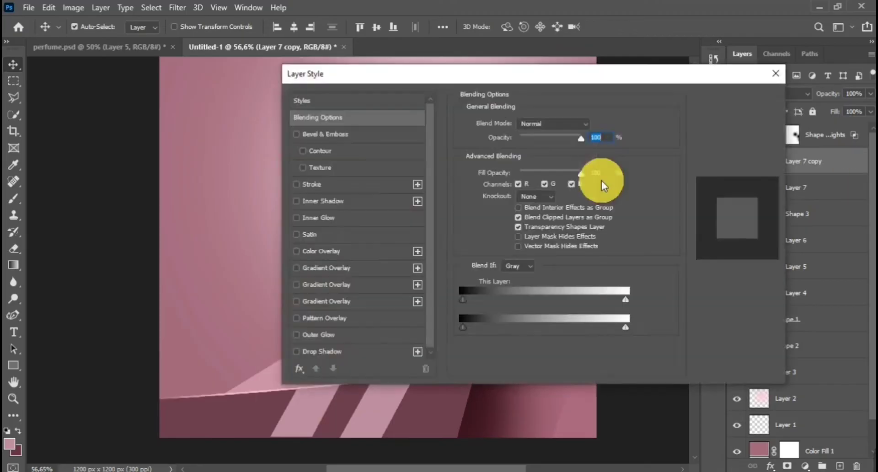
Soften the duplicated stripe on Layer 7 copy with a Gaussian Blur of 45 pixels radius.
key(Escape)
click(174, 9)
mouse_move(292, 153)
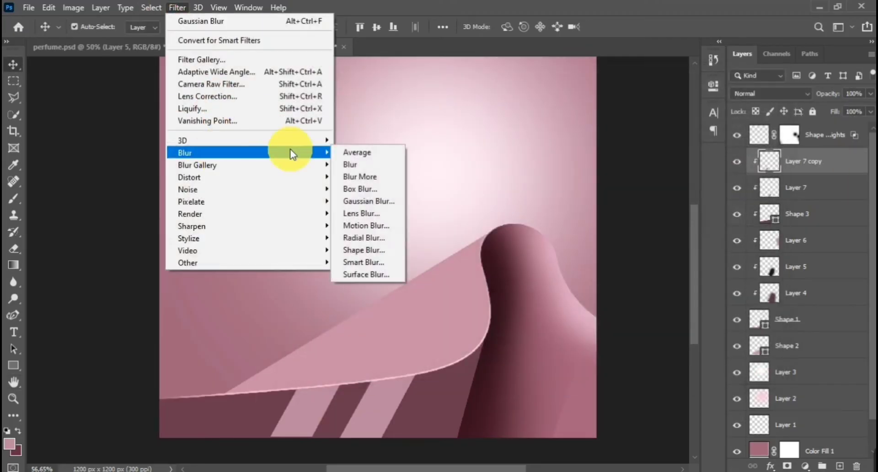
click(367, 202)
text(45)
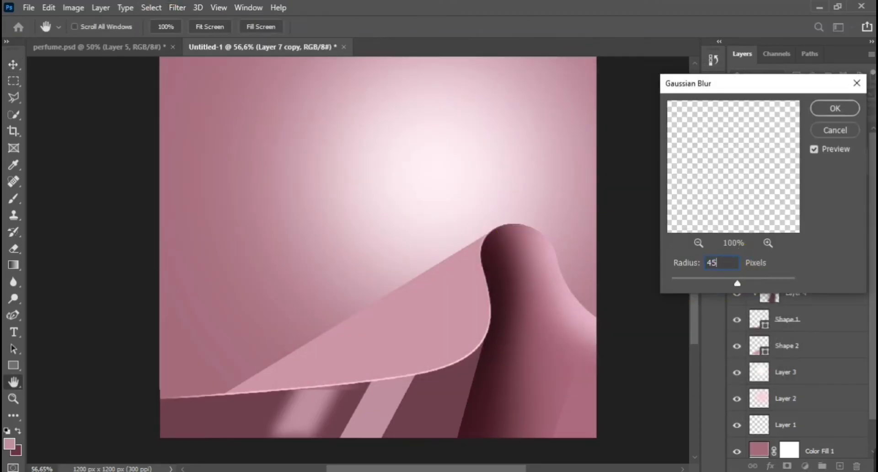
key(Return)
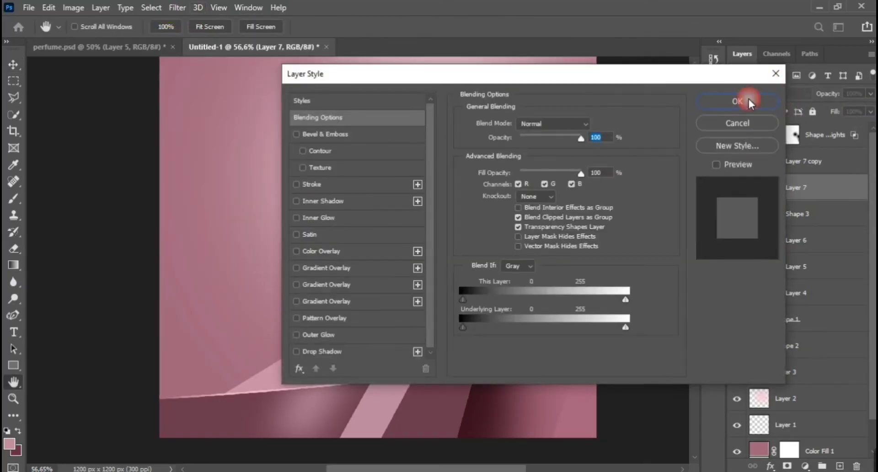
Soften the original stripe on Layer 7 with a Gaussian Blur.
key(Escape)
click(177, 7)
mouse_move(216, 153)
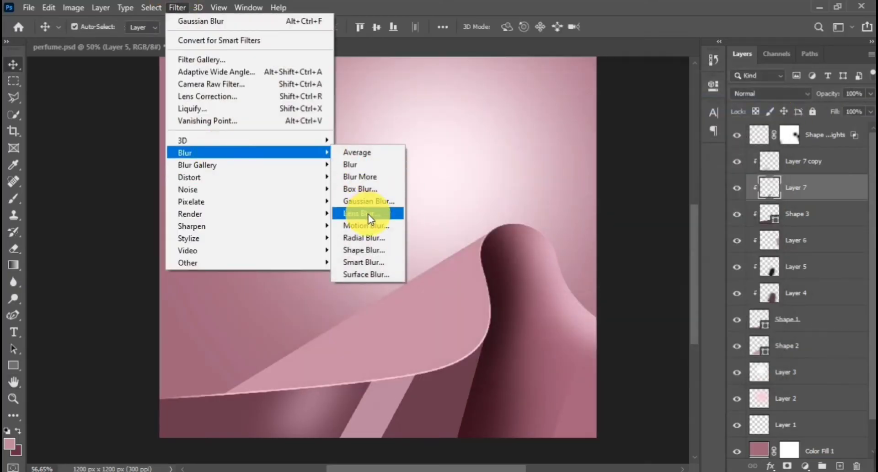
click(369, 201)
key(Return)
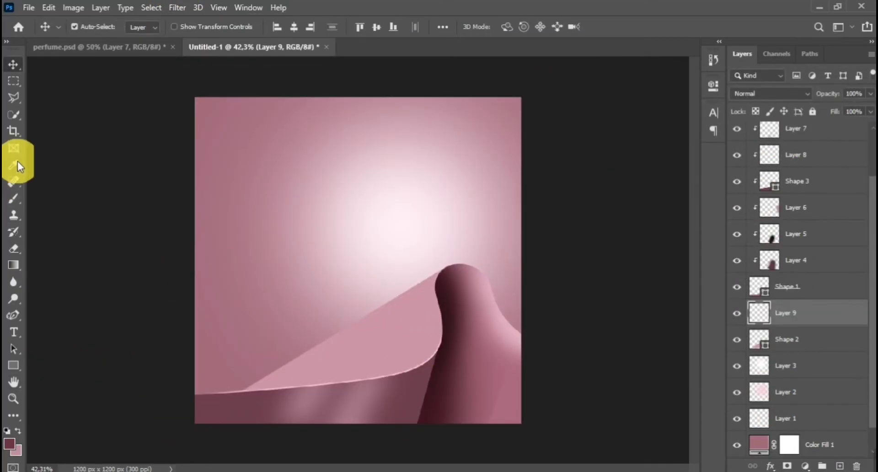
Select a narrow diagonal stripe just below the light dune's upper edge with the Polygonal Lasso on Layer 9.
click(14, 97)
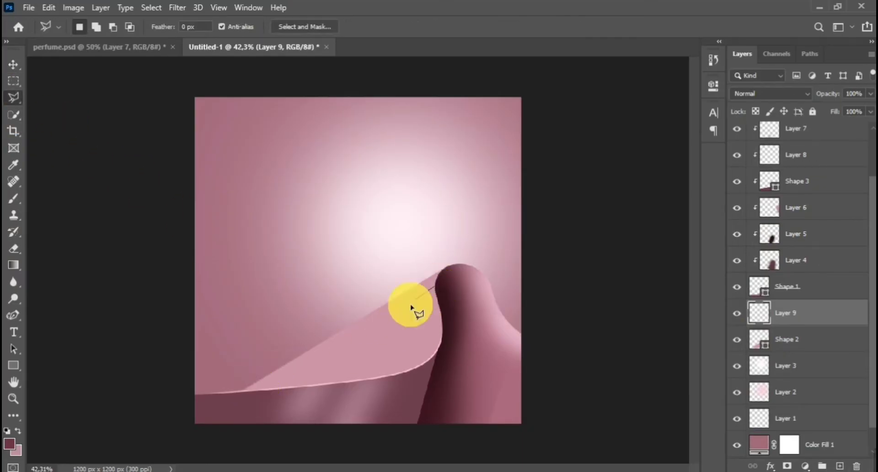
click(431, 289)
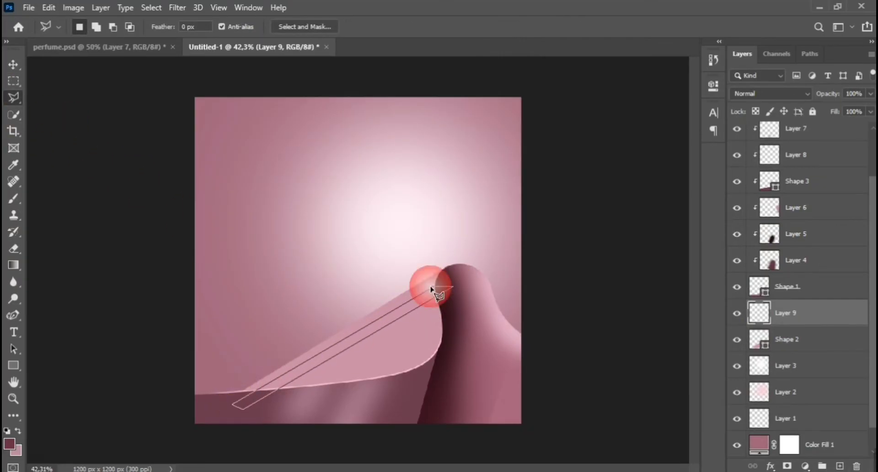
Try filling the diagonal stripe selection on Layer 9 with dusty pink #bb889f.
click(19, 431)
click(9, 443)
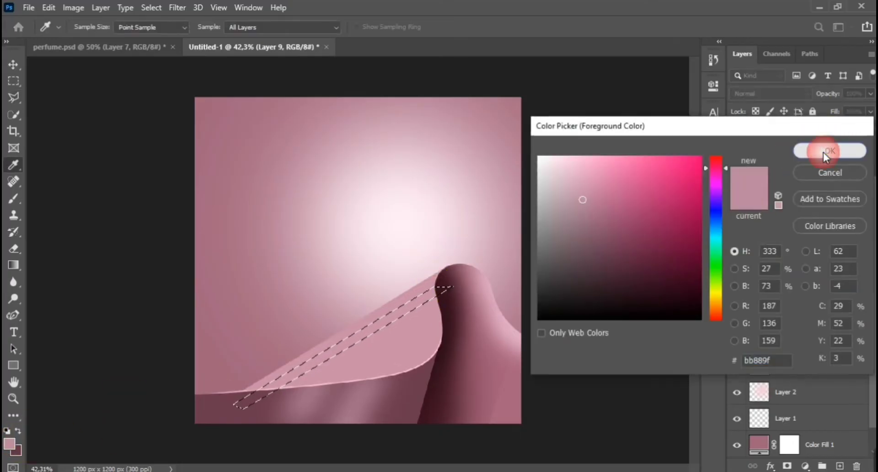
click(824, 152)
right_click(400, 320)
click(419, 243)
click(505, 119)
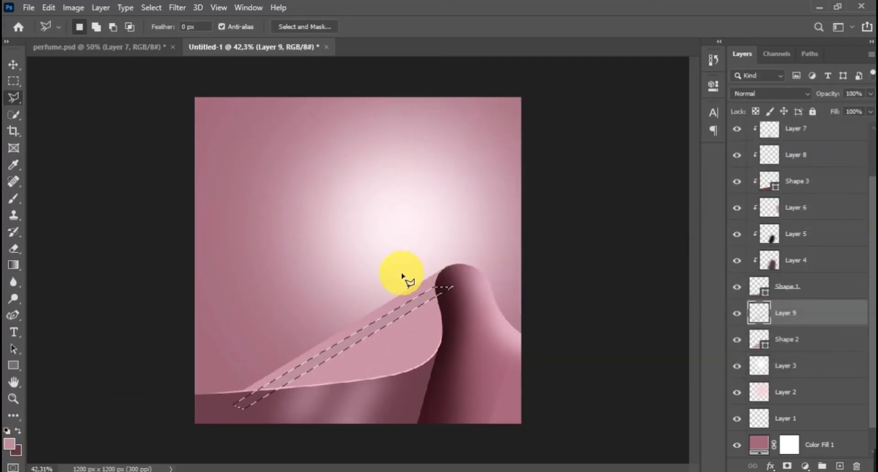
Set the foreground colour to white, fill the diagonal stripe selection on Layer 9 with it, and deselect.
click(10, 443)
click(535, 173)
click(823, 152)
right_click(370, 337)
click(418, 260)
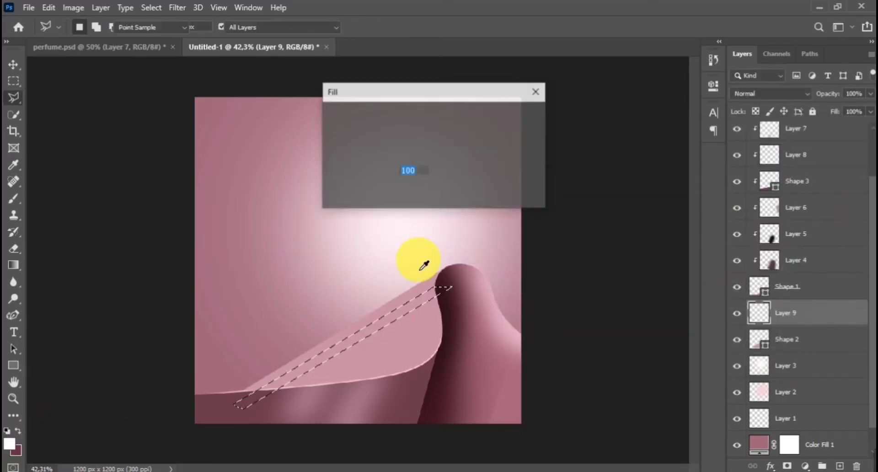
key(Return)
key(ctrl+d)
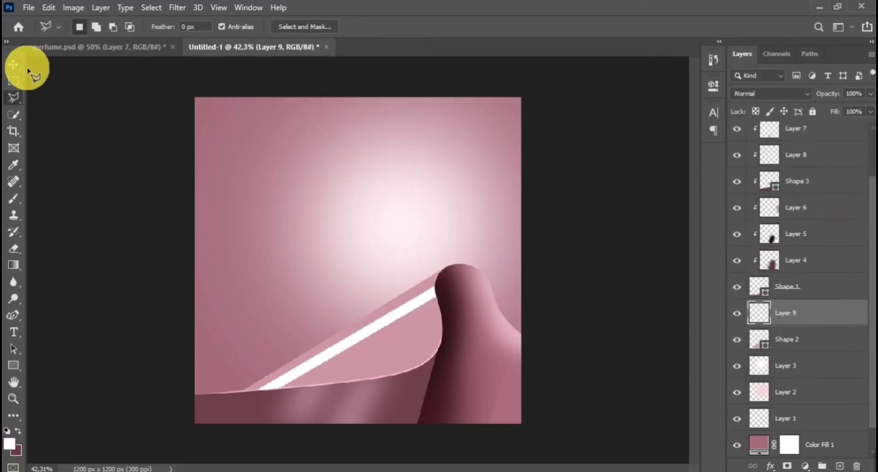
Blur Layer 9's white stripe into a soft dune highlight with a Gaussian Blur of 20 pixels radius.
click(14, 65)
click(177, 7)
mouse_move(288, 155)
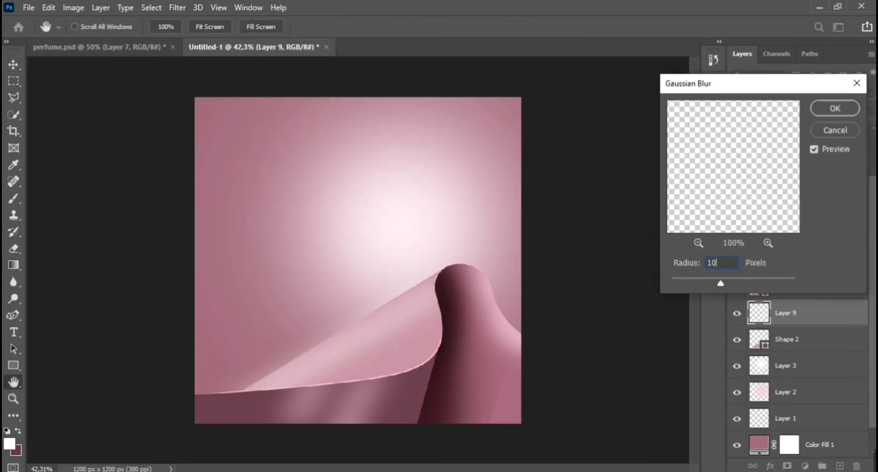
click(724, 269)
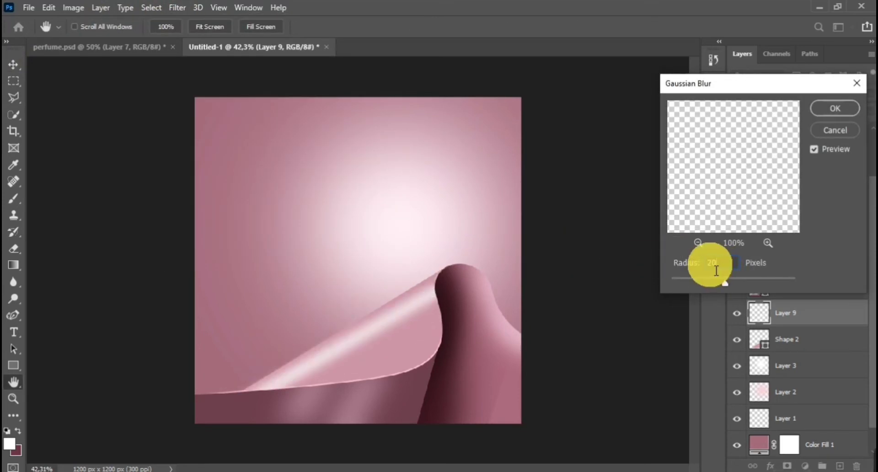
key(Return)
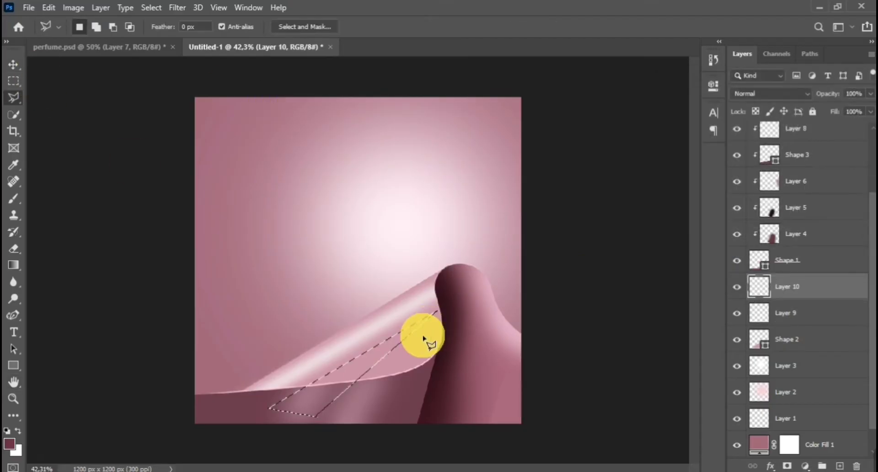
Select a narrow diagonal stripe across the light dune's lower inner side on Layer 10 and fill it with dark maroon.
click(445, 322)
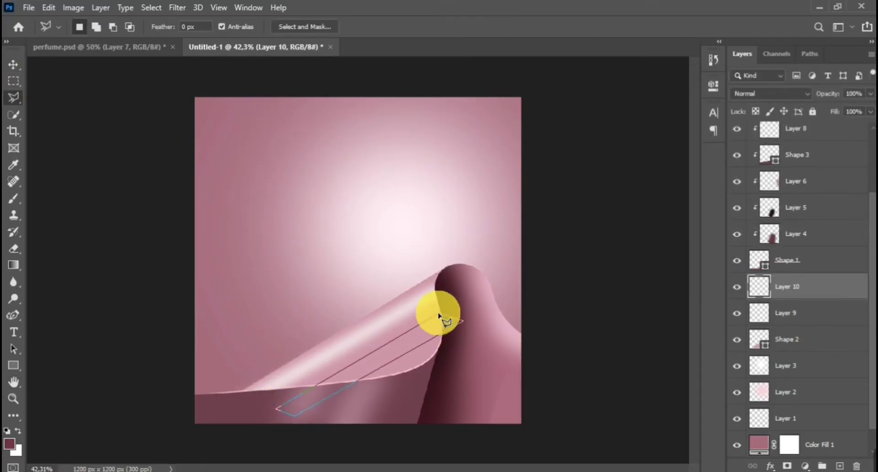
double_click(439, 316)
right_click(439, 315)
click(446, 265)
key(Return)
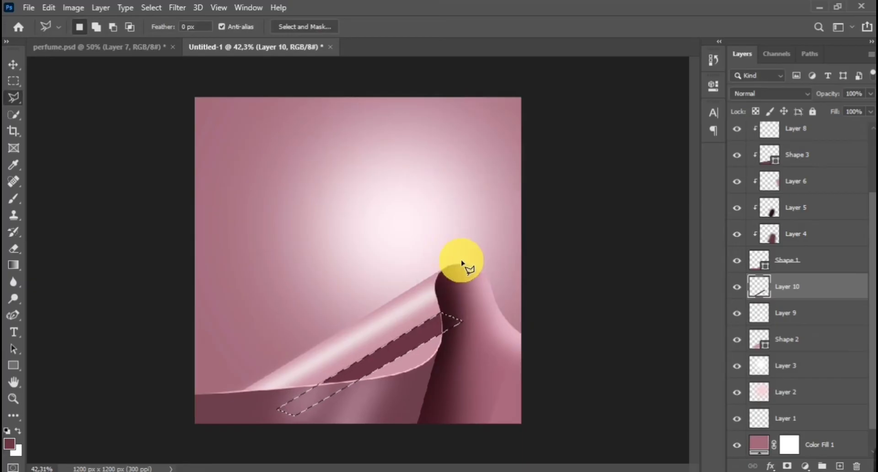
Deselect and soften Layer 10's maroon stripe into a shadow with a Gaussian Blur of 20 pixels radius.
key(ctrl+d)
click(177, 7)
mouse_move(188, 153)
click(368, 211)
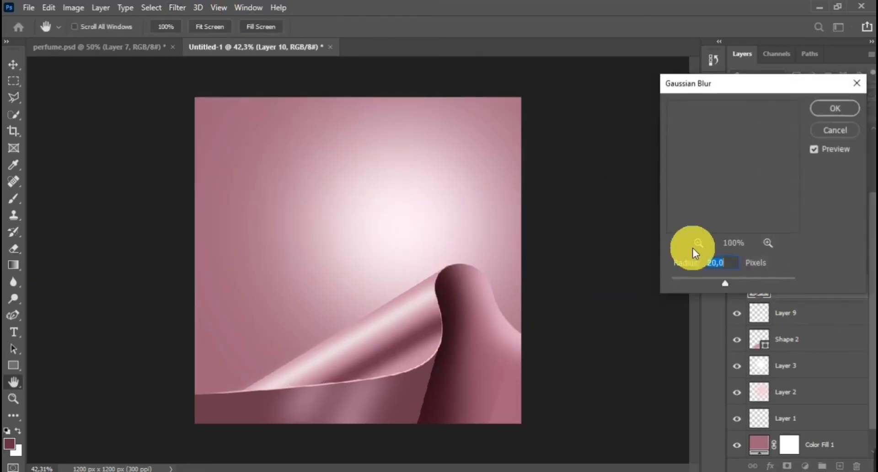
key(Return)
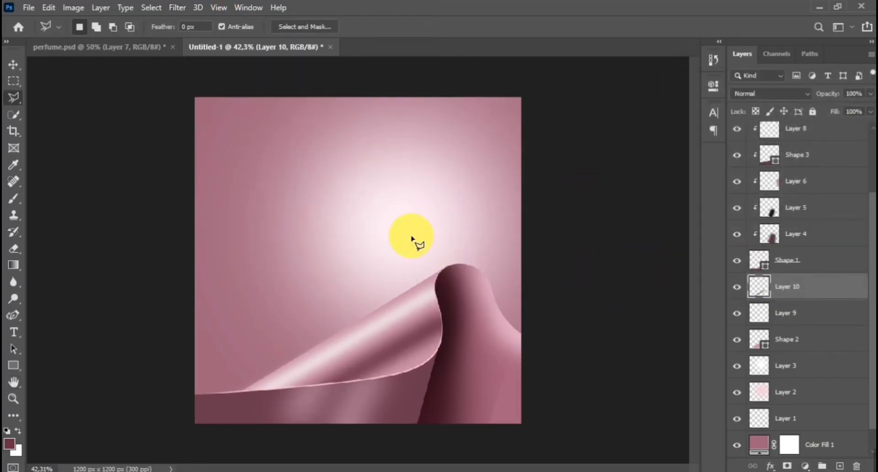
Add a clipped Exposure adjustment above Shape 3, lower its exposure and gamma correction, and invert its mask to black.
click(15, 67)
scroll(347, 288, down, 3)
scroll(474, 289, up, 3)
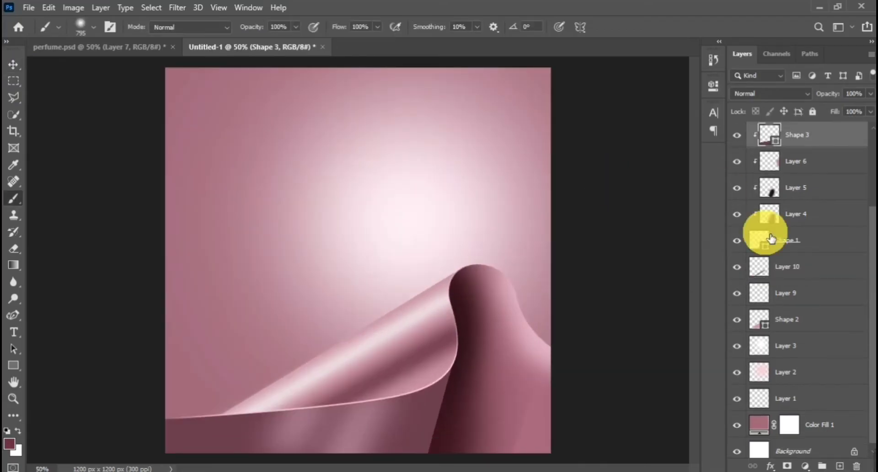
click(805, 466)
click(802, 310)
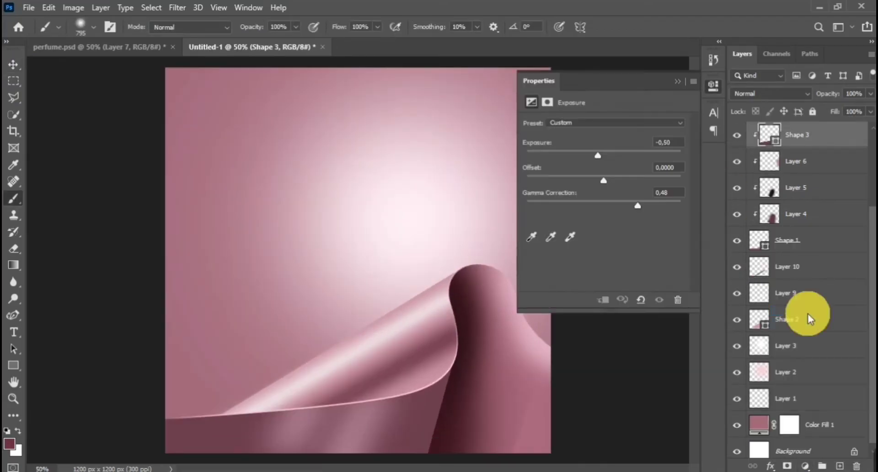
drag(604, 155, 582, 155)
drag(604, 205, 614, 204)
click(677, 81)
key(ctrl+i)
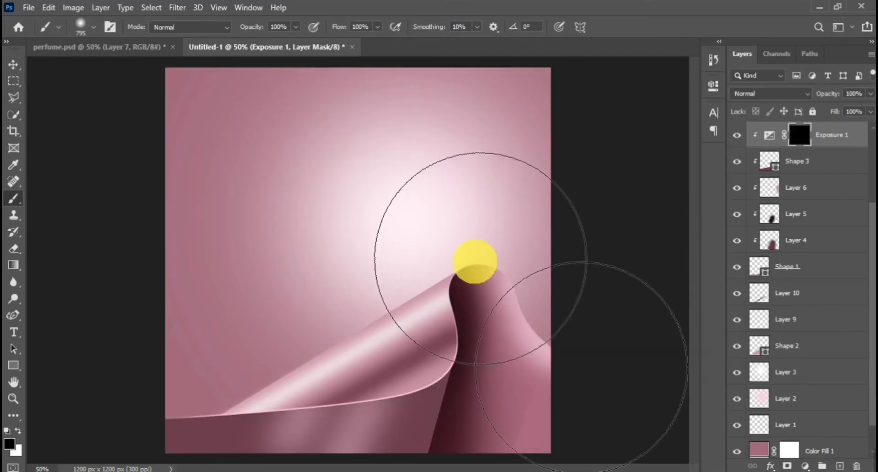
Paint white with a large soft brush on the Exposure 1 mask over the dark dune's lower part.
click(18, 431)
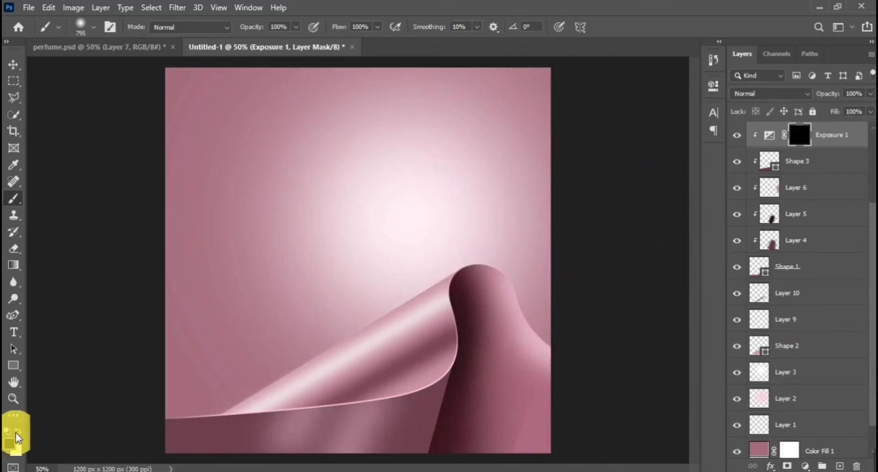
mouse_move(443, 399)
mouse_down()
mouse_move(513, 402)
mouse_move(495, 406)
mouse_up()
scroll(465, 362, down, 5)
drag(431, 362, 399, 363)
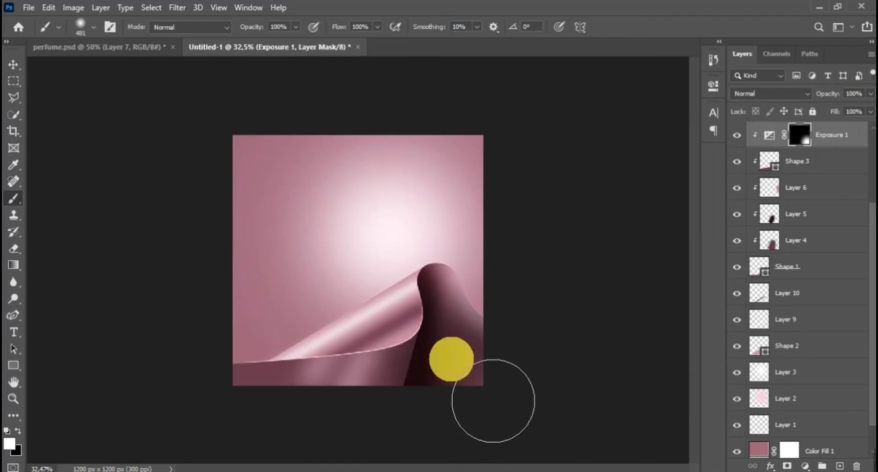
Paint black on the Exposure 1 mask along the dark dune's outer side to limit the darkening to its inner part.
scroll(470, 357, up, 1)
scroll(470, 356, up, 1)
click(18, 431)
mouse_move(493, 371)
mouse_down()
mouse_move(536, 369)
mouse_move(511, 404)
mouse_move(495, 396)
mouse_up()
mouse_move(508, 400)
mouse_down()
mouse_move(497, 379)
mouse_move(513, 387)
mouse_move(516, 318)
mouse_up()
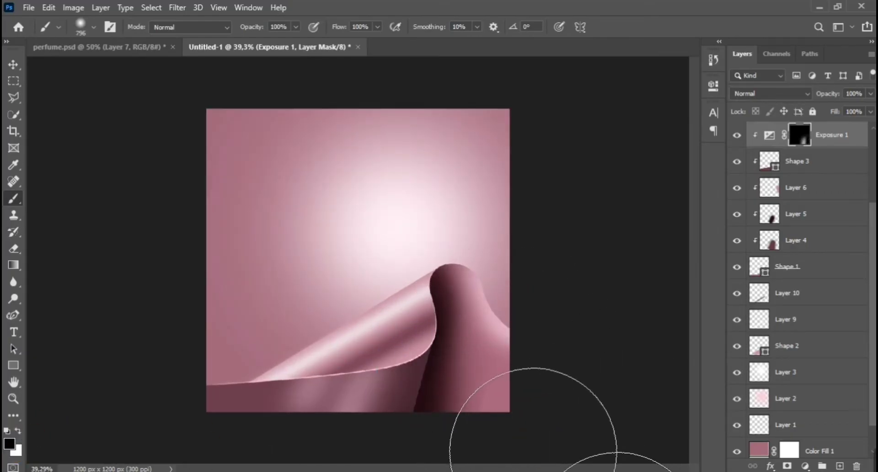
scroll(409, 369, down, 1)
click(13, 67)
click(579, 269)
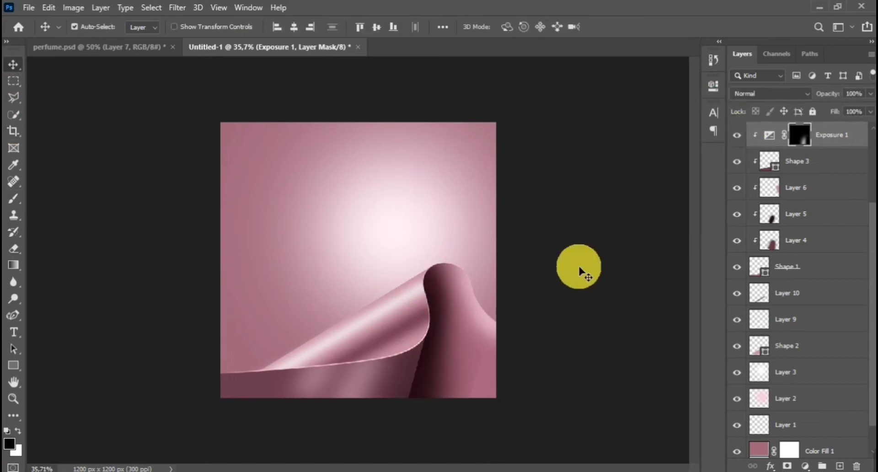
key(ctrl+plus)
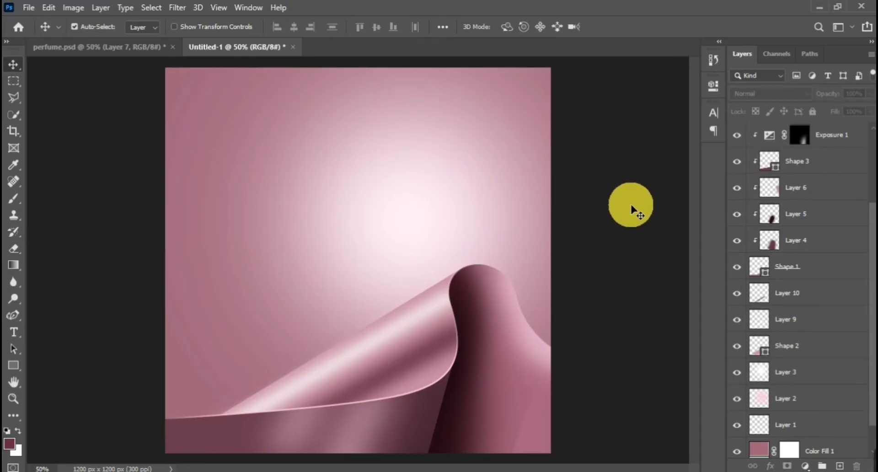
Remove the old blurred light streaks from the front dune and add a new clipped layer above Shape 3.
key(ctrl+shift+alt+n)
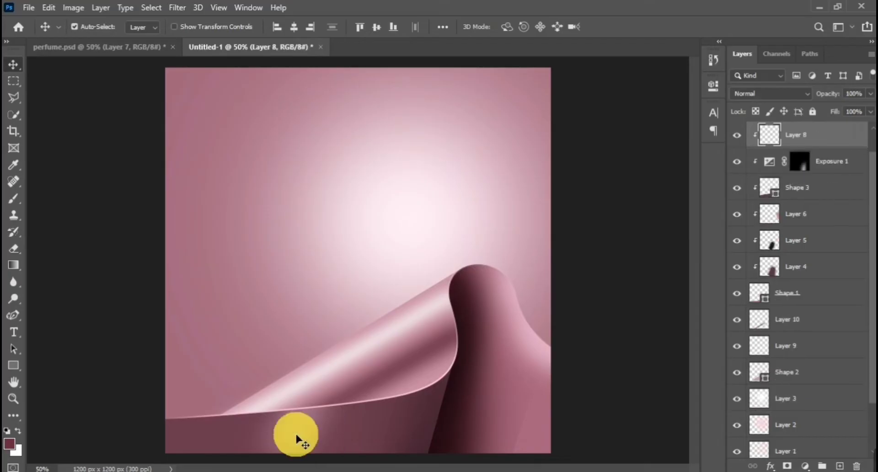
scroll(808, 273, up, 1)
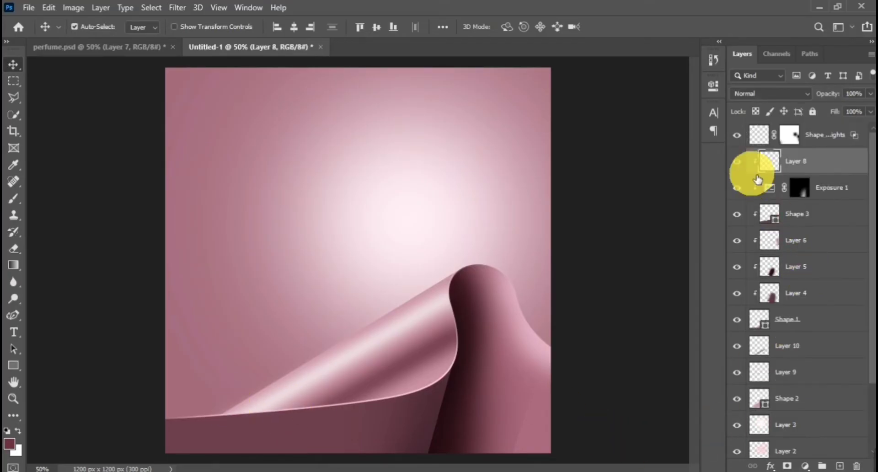
click(737, 163)
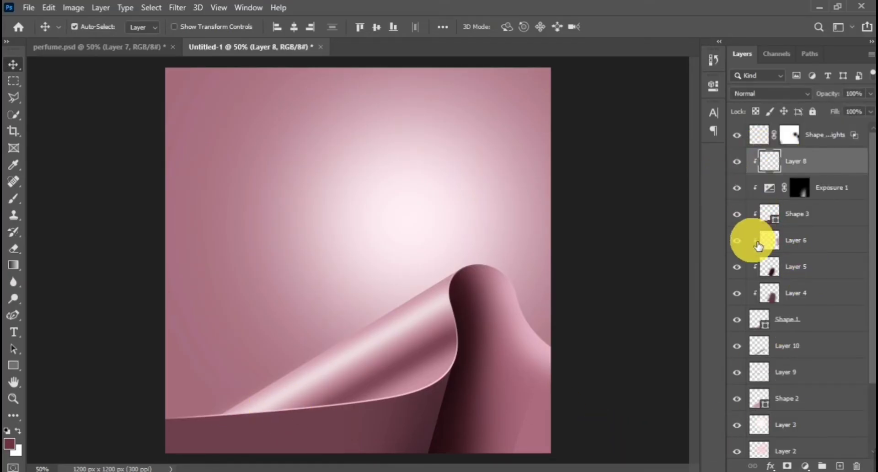
click(757, 223)
click(841, 466)
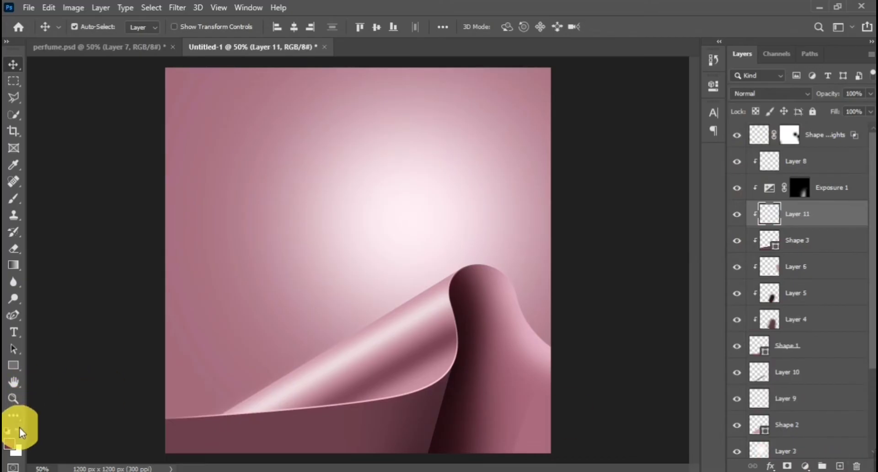
Try selecting a slanted wedge on the front dune with the Polygonal Lasso and filling it with white on Layer 11.
key(l)
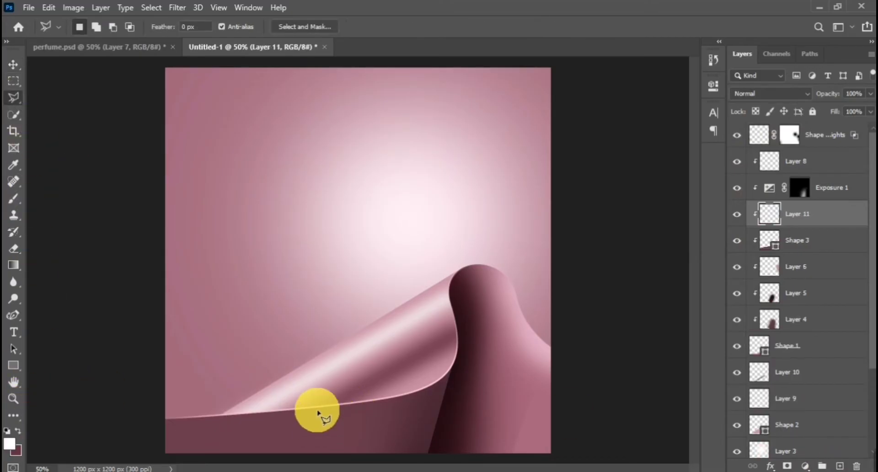
click(302, 462)
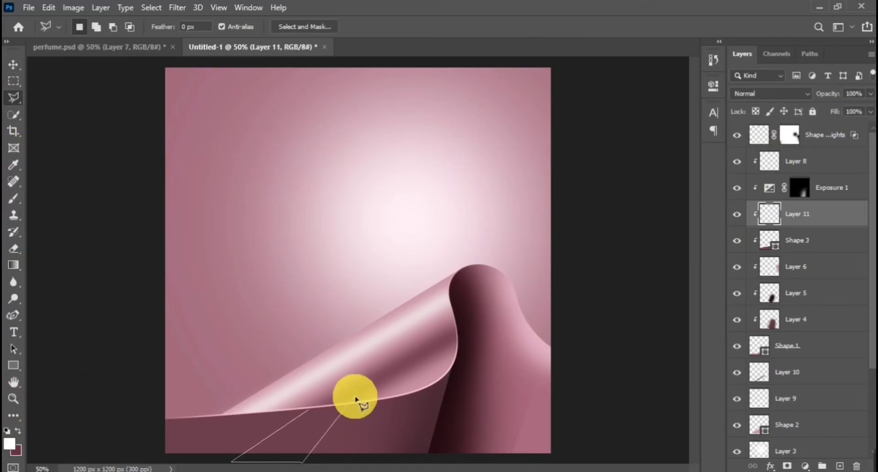
double_click(309, 411)
click(309, 406)
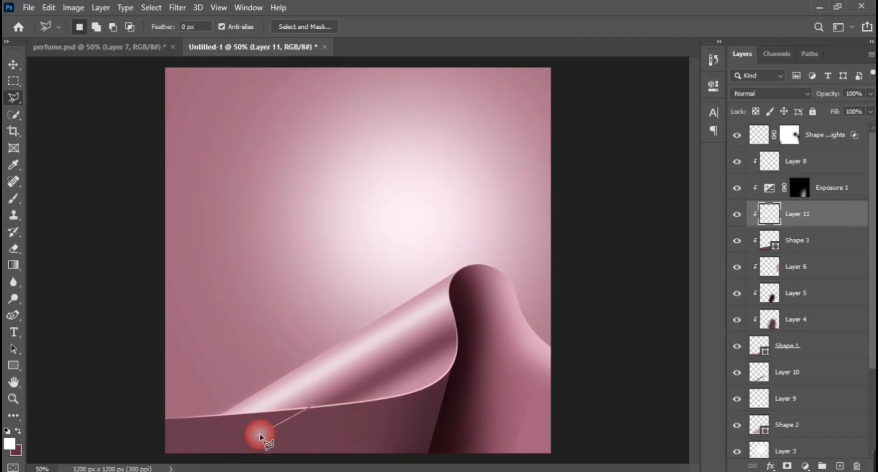
click(223, 458)
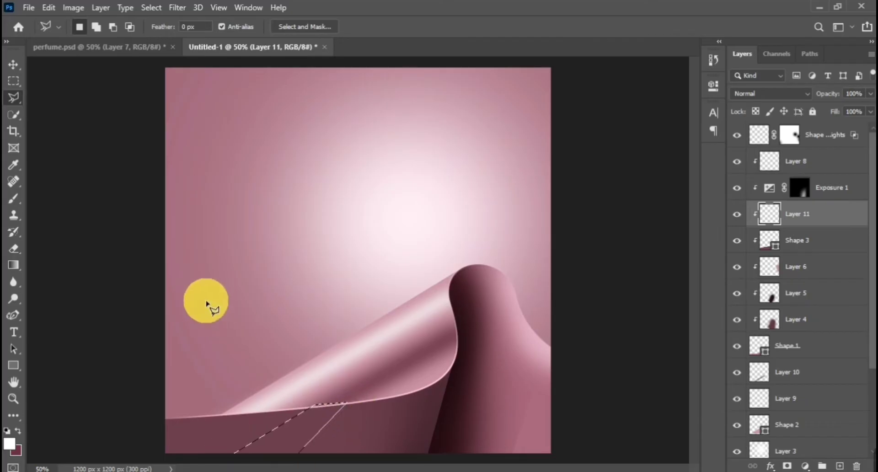
right_click(301, 435)
click(322, 360)
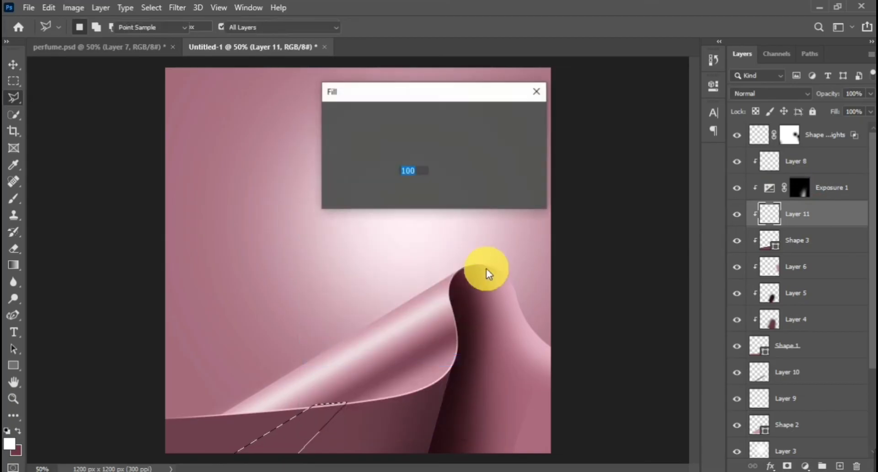
key(Return)
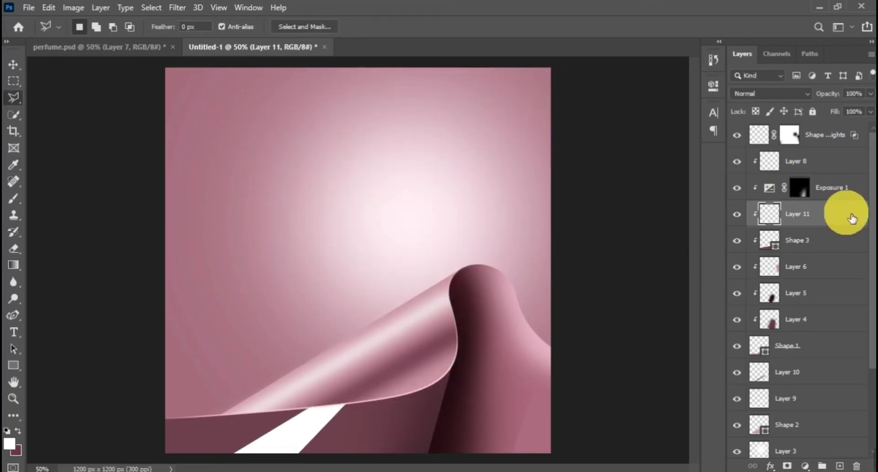
Try duplicating the white wedge towards the front dune's outer end and rotating and skewing the copy.
click(14, 64)
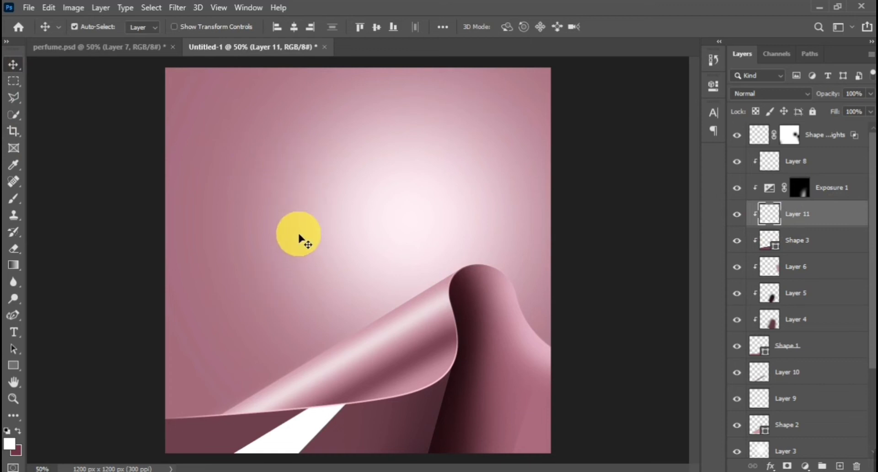
drag(307, 437, 185, 457)
key(ctrl+t)
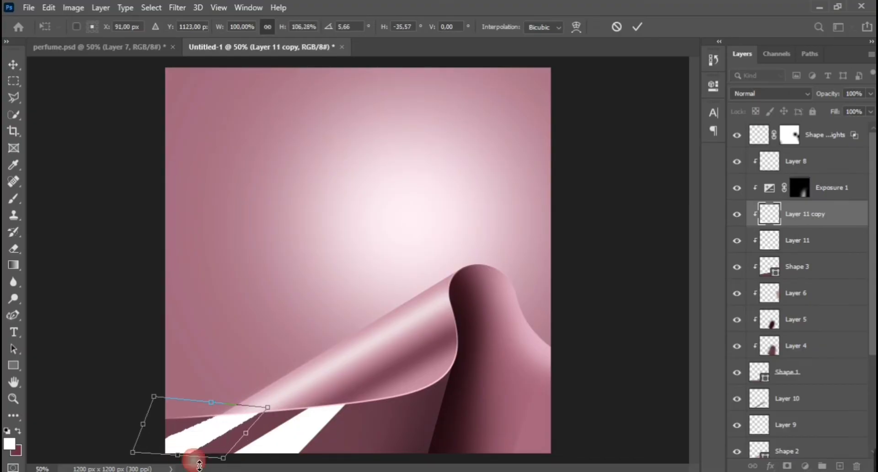
key(Return)
Try blurring Layer 11 copy with a Gaussian Blur of 20 pixels radius.
click(177, 7)
mouse_move(256, 152)
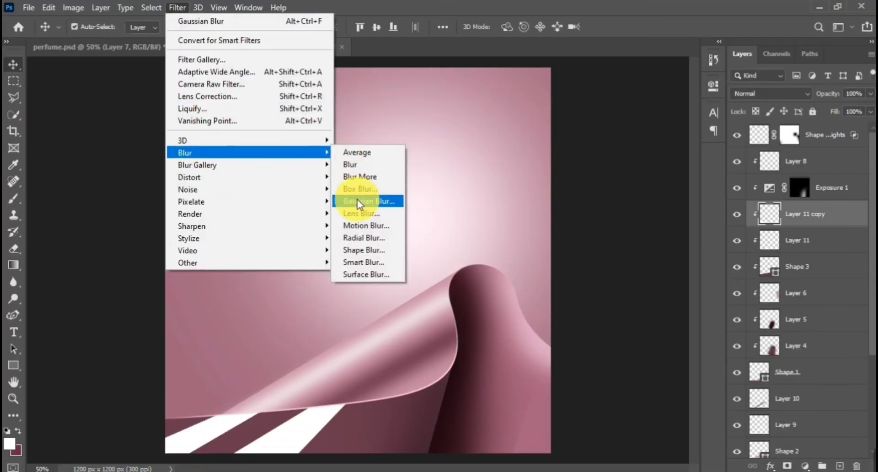
click(357, 200)
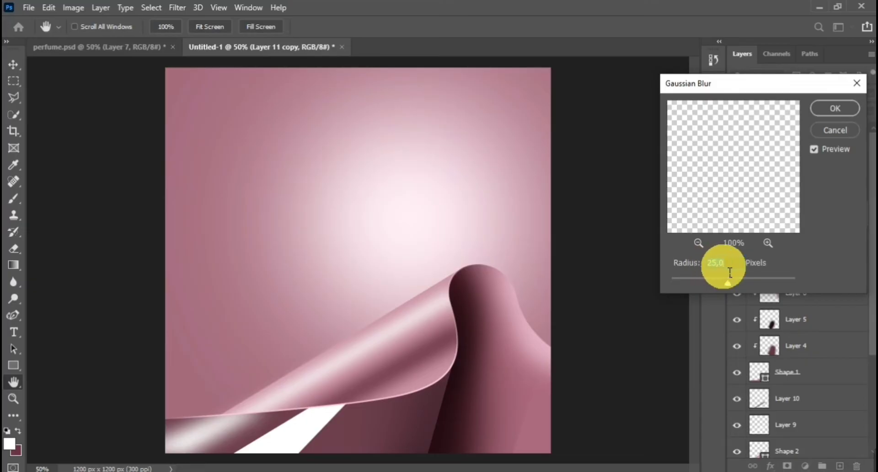
text(20)
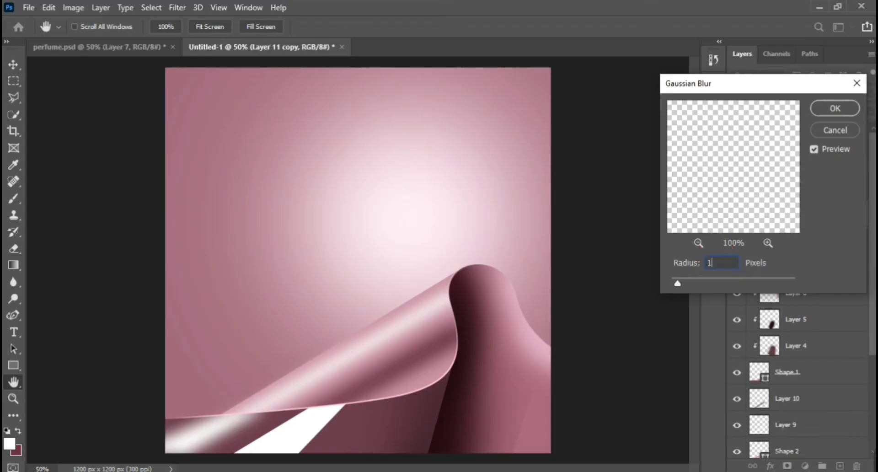
text(5)
click(723, 268)
key(Return)
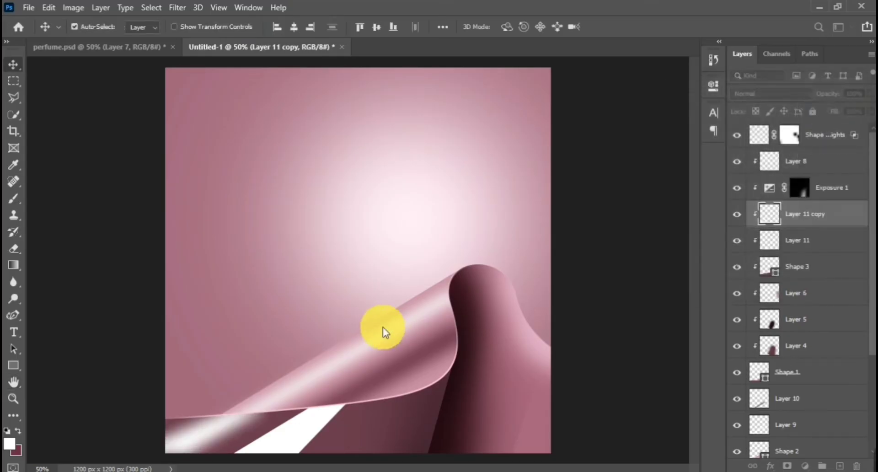
Try distorting and slightly repositioning the blurred streak on Layer 11 copy with Free Transform.
key(ctrl+t)
drag(134, 391, 142, 406)
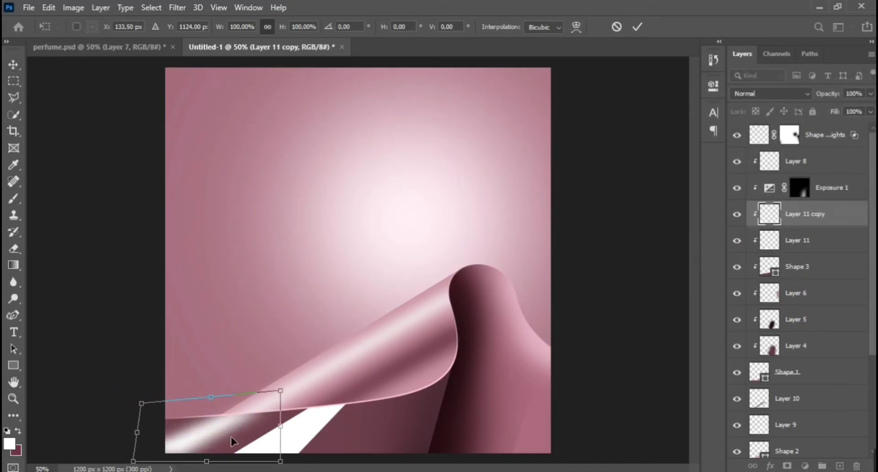
drag(222, 433, 229, 439)
key(Return)
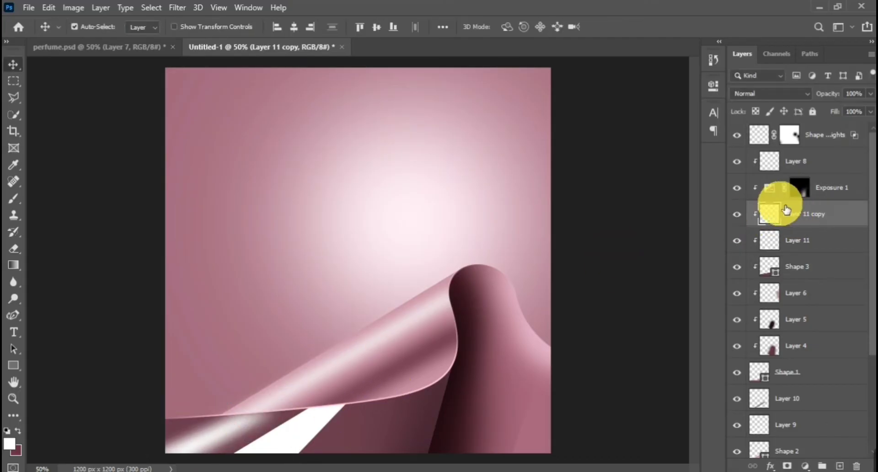
Try softening Layer 11 copy with another 20-pixel Gaussian Blur and lowering its opacity to about 49%.
click(177, 8)
click(232, 165)
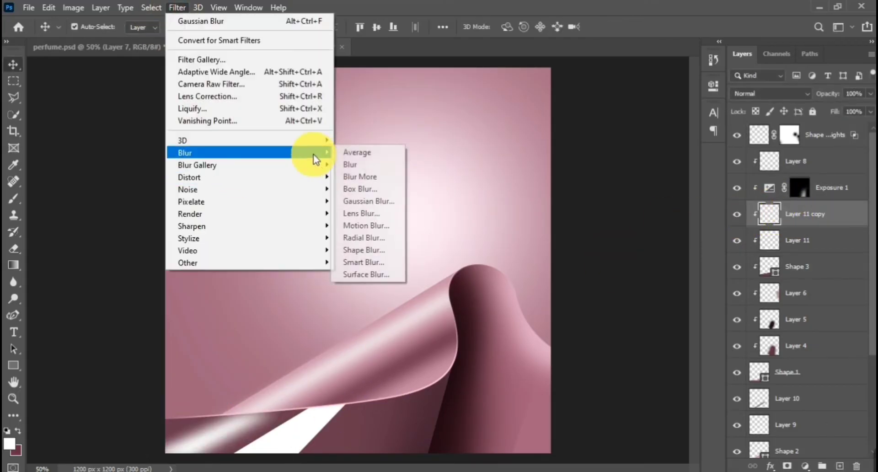
click(368, 201)
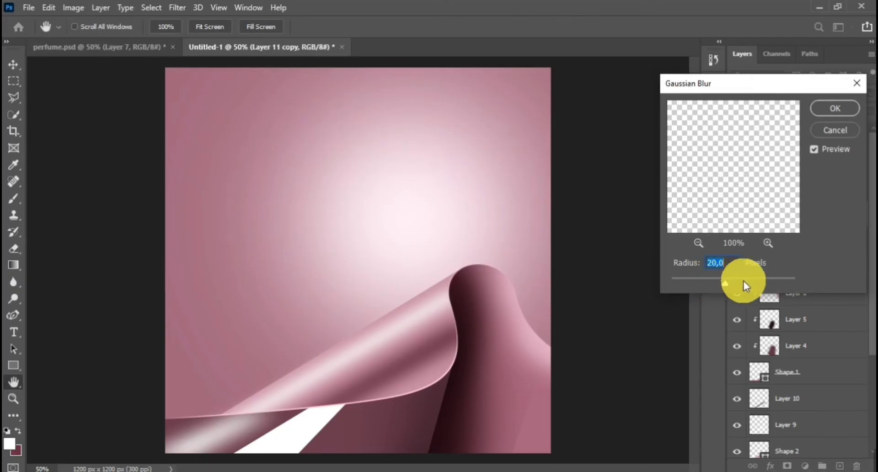
key(Return)
drag(838, 95, 805, 97)
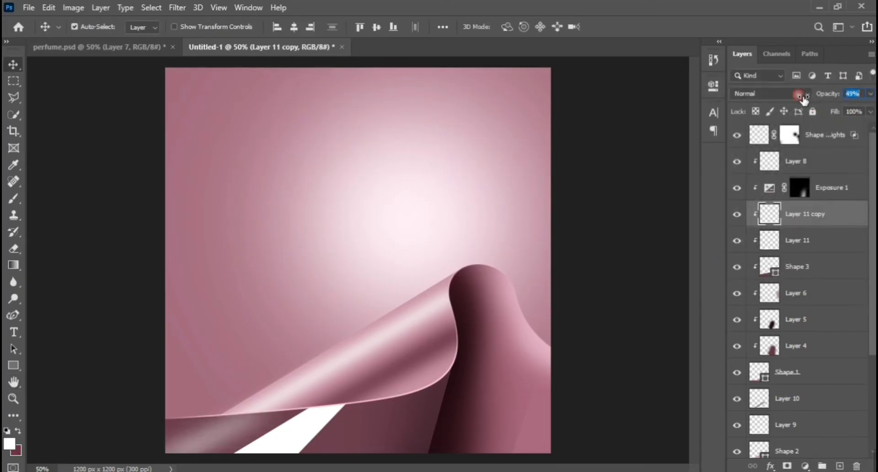
Delete Layer 11 copy and Layer 11, and add a new empty clipped layer above Shape 3.
key(Delete)
key(Delete)
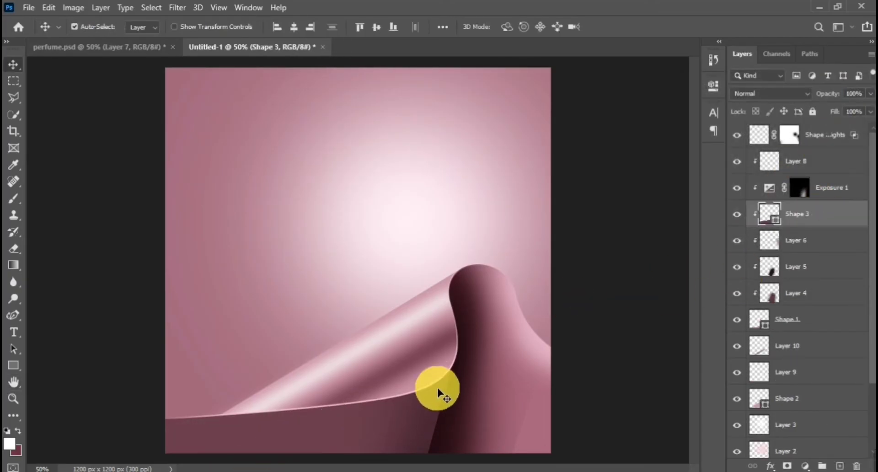
click(845, 465)
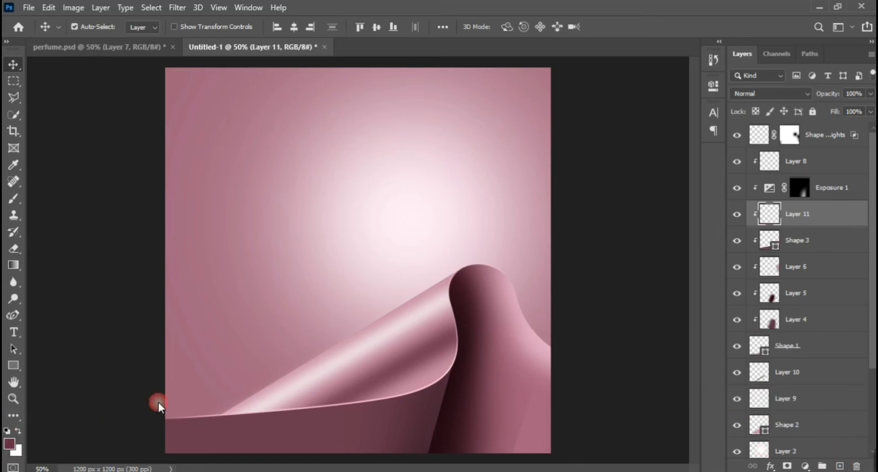
Set the foreground colour to a pale pink sampled from the artwork.
click(418, 234)
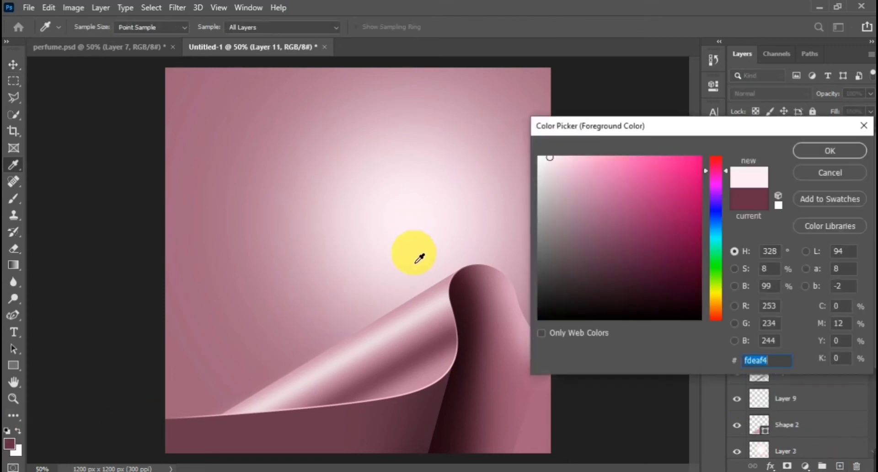
click(418, 387)
drag(593, 171, 588, 154)
click(403, 303)
key(Return)
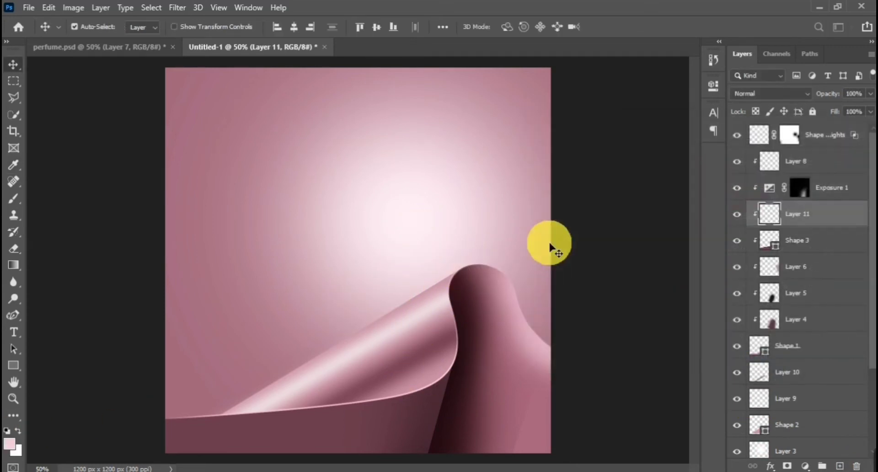
Select a slanted strip across the front dune's lower-left corner, fill it with the pale pink foreground colour on Layer 11, and deselect.
key(l)
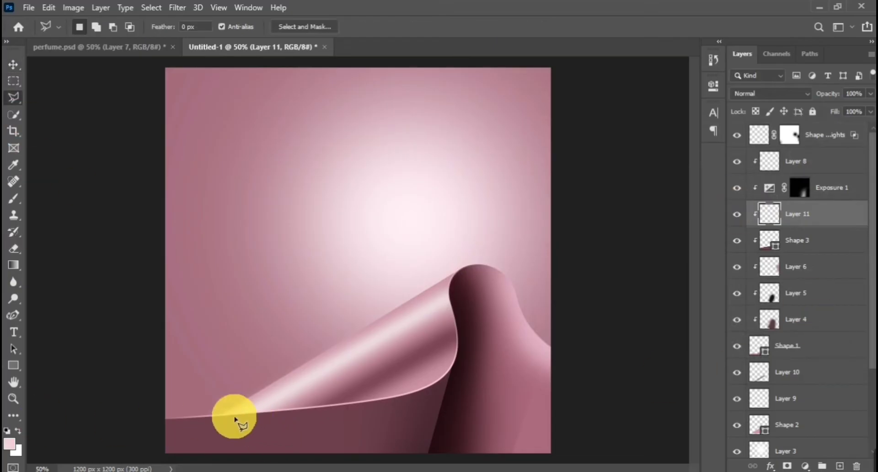
click(209, 461)
click(232, 416)
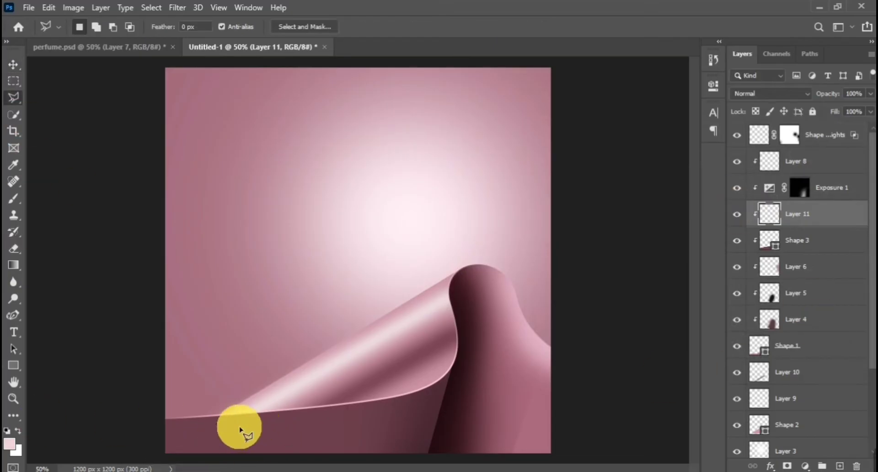
click(212, 459)
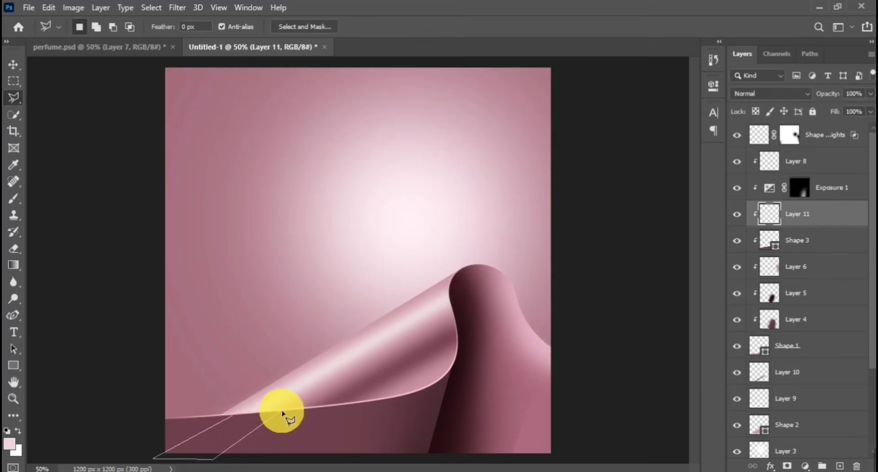
click(245, 410)
right_click(260, 428)
click(377, 339)
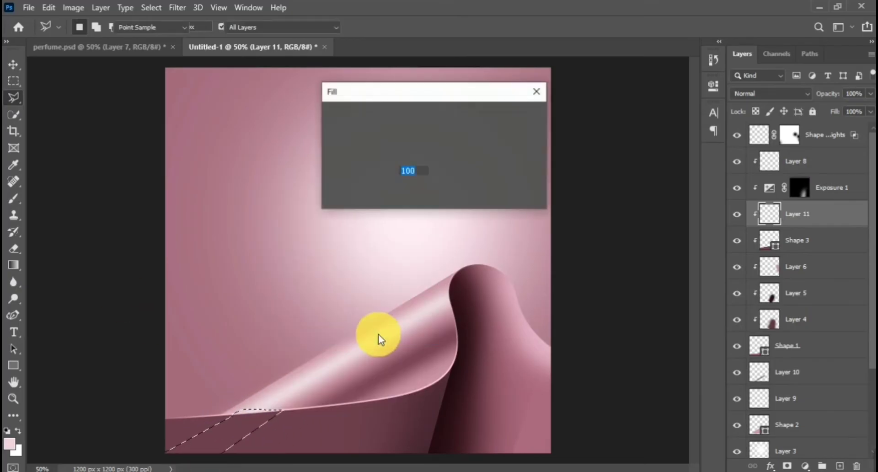
key(Return)
click(14, 65)
key(ctrl+d)
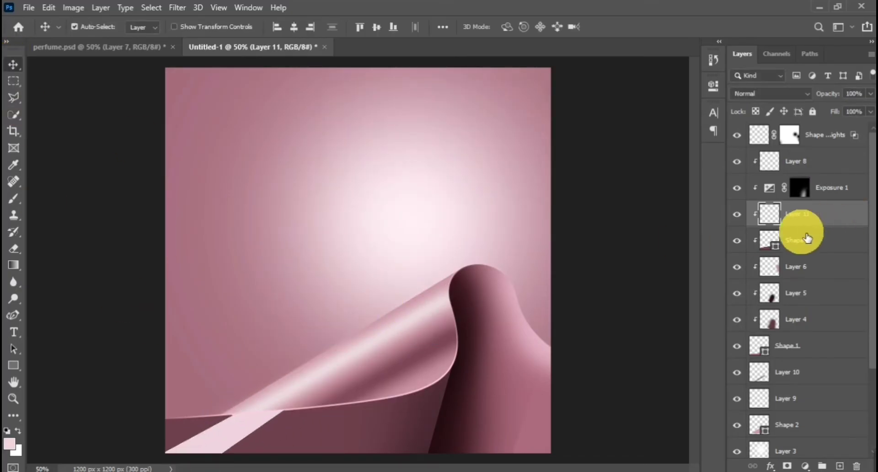
Soften the pale pink strip on Layer 11 with a Gaussian Blur.
click(178, 8)
mouse_move(197, 151)
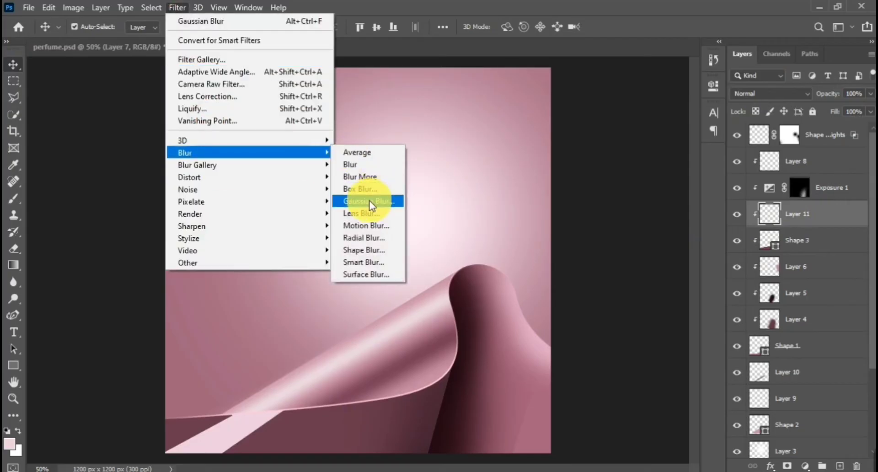
click(364, 197)
key(Return)
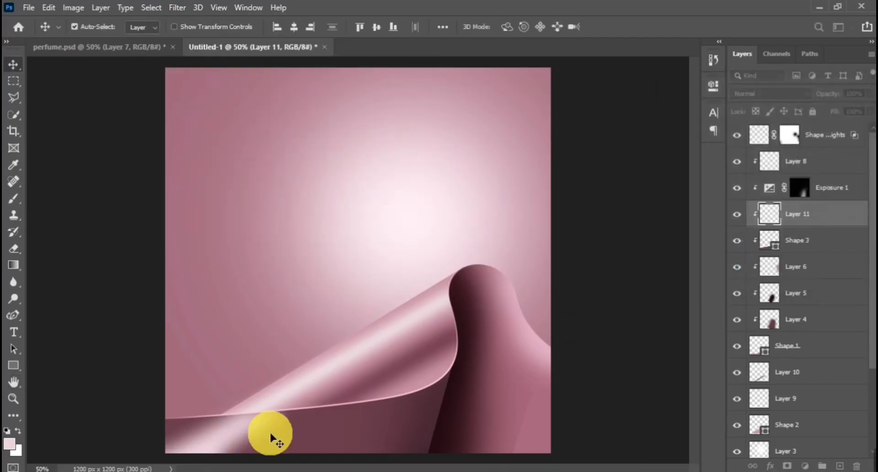
Duplicate the blurred streak to its right on the front dune and reshape the copy with Free Transform.
drag(266, 441, 301, 440)
key(ctrl+t)
drag(414, 442, 338, 407)
key(Return)
Select Layer 11 and Layer 11 copy together and lower their opacity to 35%.
shift+click(823, 240)
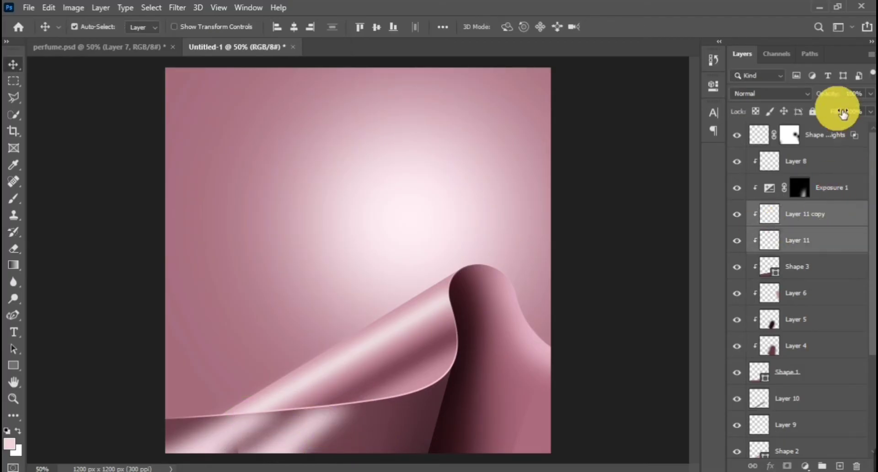
drag(829, 95, 798, 99)
click(798, 96)
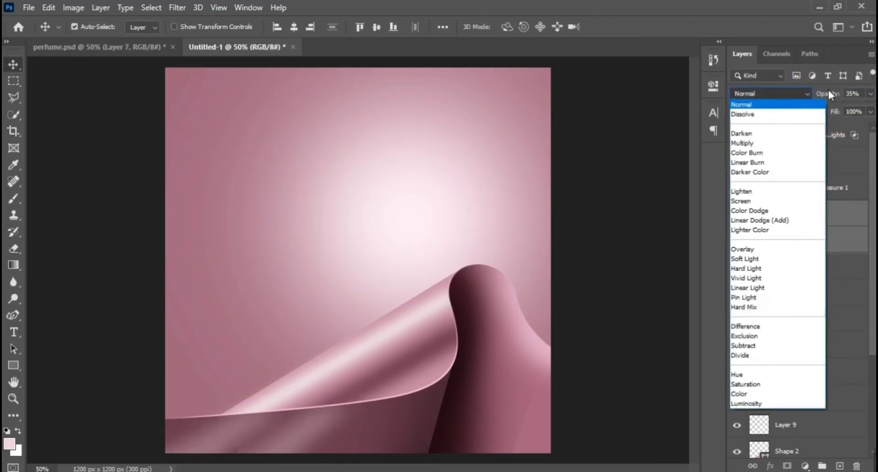
click(830, 91)
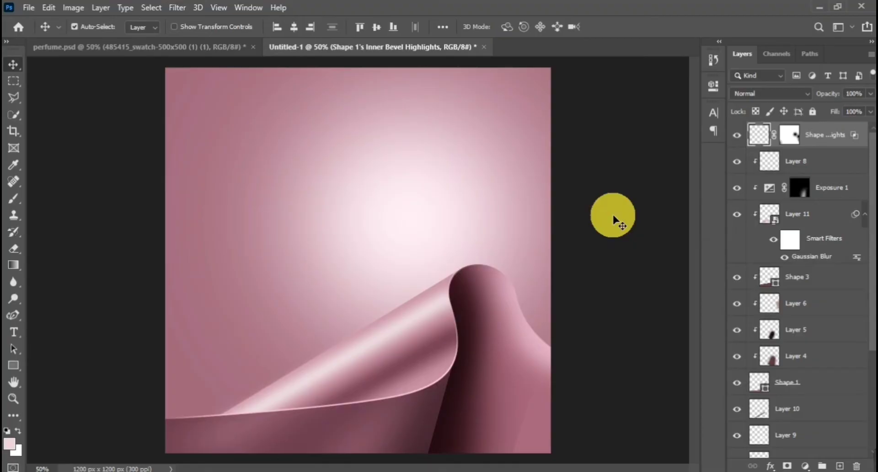
Bring the cut-out Guerlain perfume bottle from perfume.psd into Untitled-1 and place it above the dunes.
drag(613, 219, 343, 231)
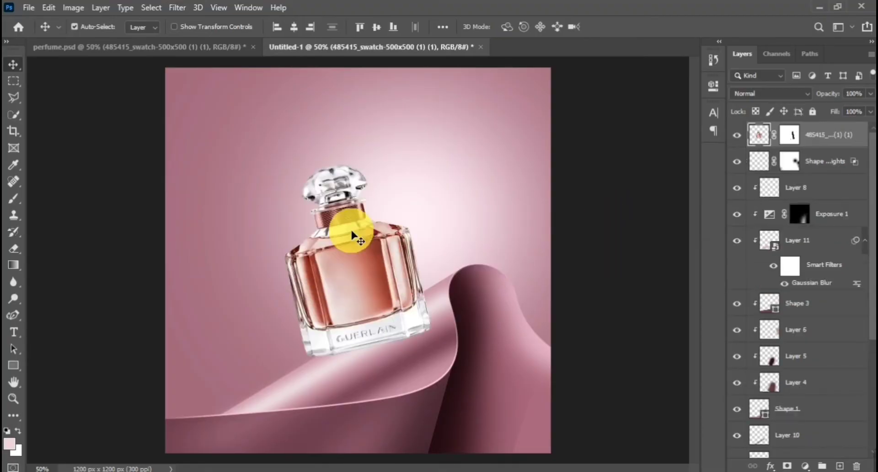
drag(389, 264, 378, 249)
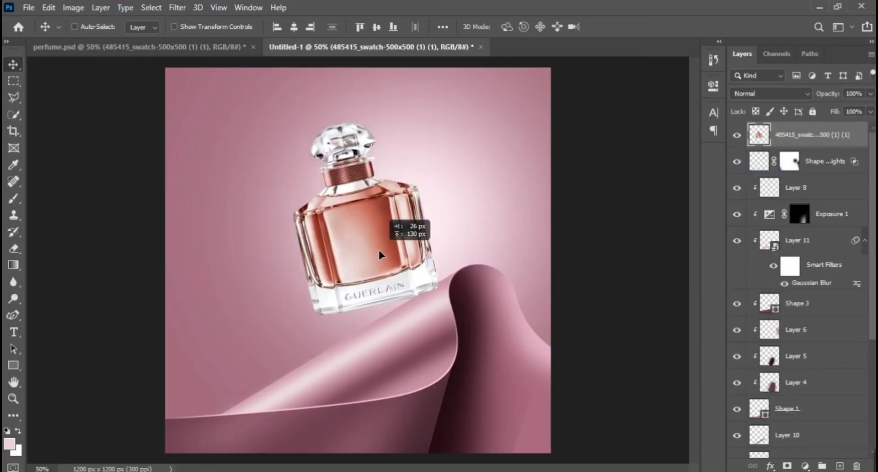
Try moving the bottle layer below Shape 2 in the layer stack.
drag(810, 135, 795, 390)
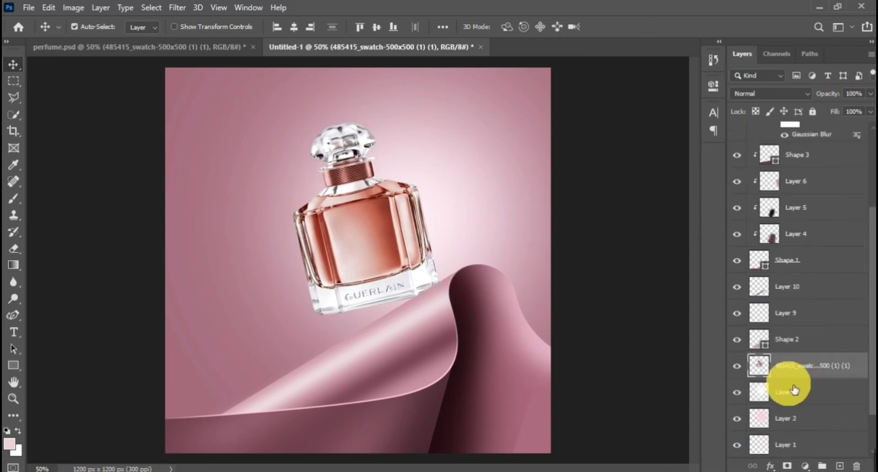
scroll(380, 275, down, 4)
scroll(388, 281, up, 4)
key(ctrl+z)
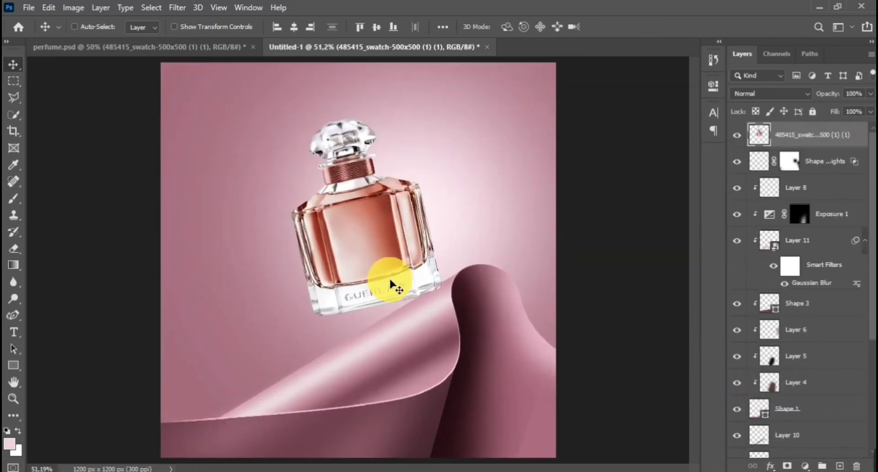
Adjust the bottle's position over the dune's slope and add a new empty layer directly beneath the bottle layer.
drag(409, 280, 404, 270)
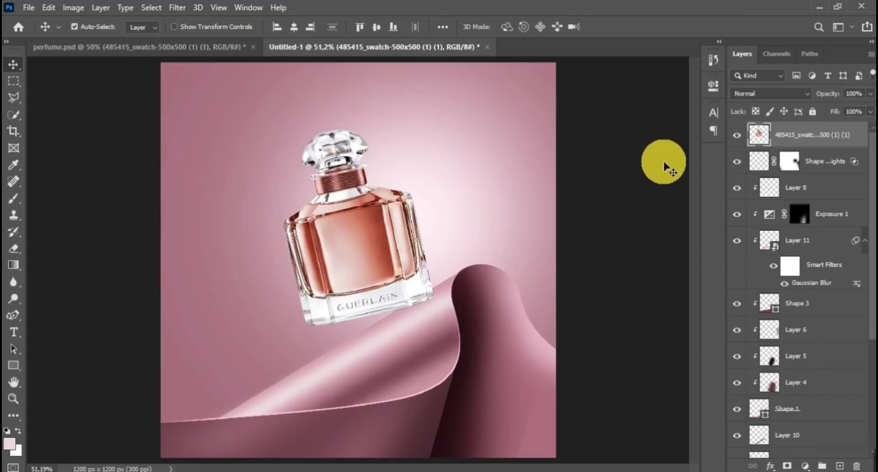
click(840, 466)
drag(817, 145, 815, 180)
Choose a dark maroon foreground colour and paint one soft 113-pixel brush dab beside the bottle on Layer 12.
click(9, 444)
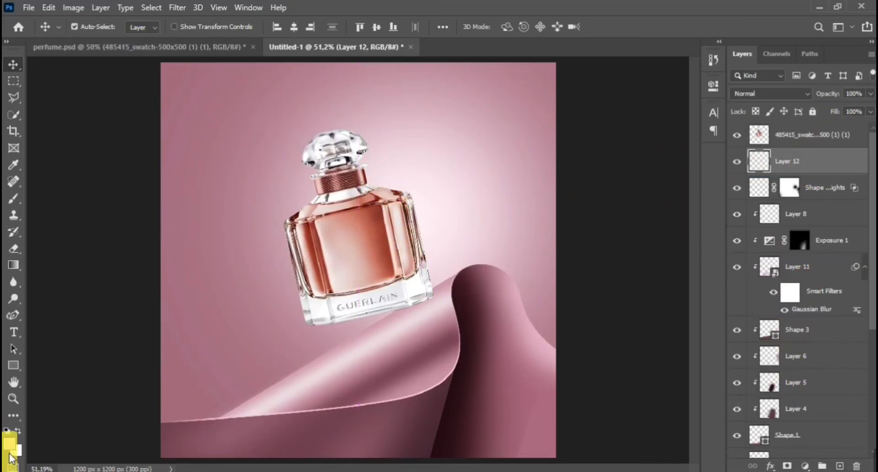
click(435, 363)
drag(624, 228, 650, 268)
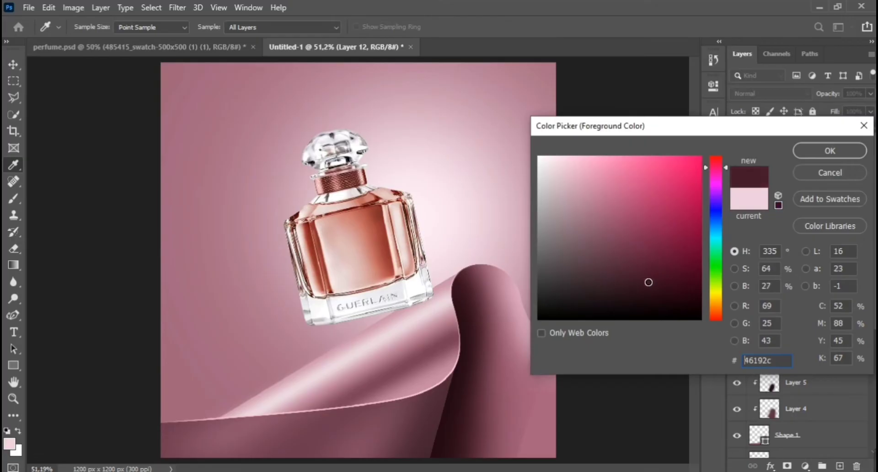
key(Return)
key(b)
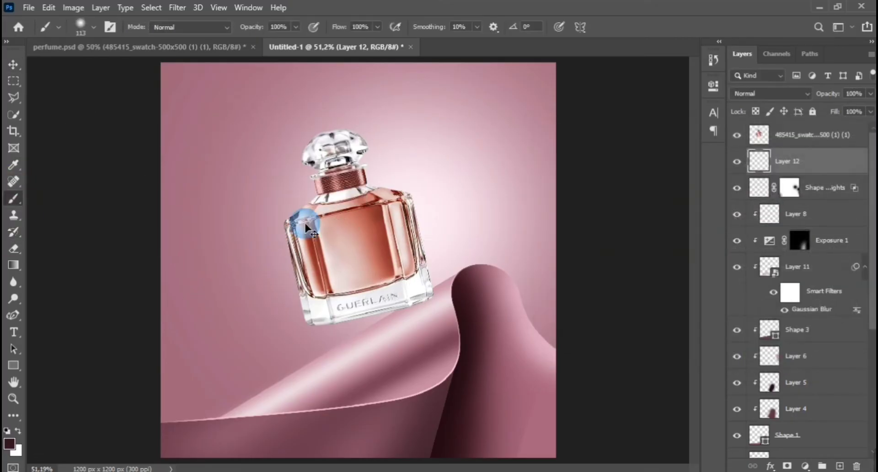
click(279, 185)
click(15, 65)
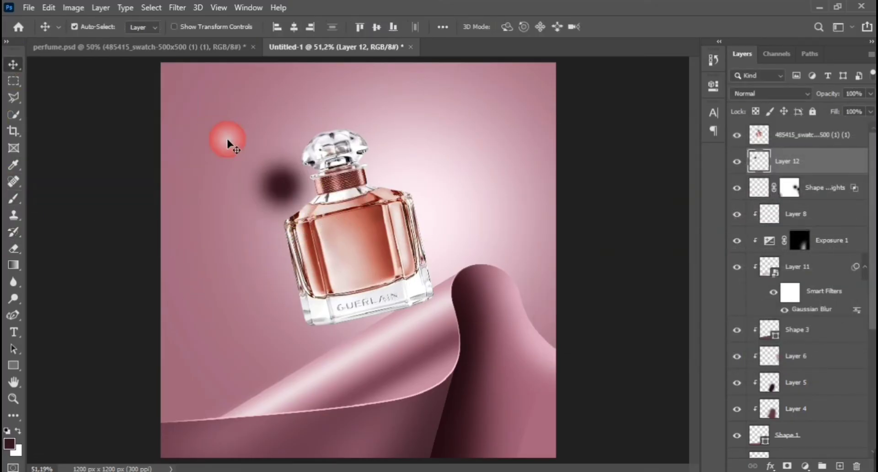
Flatten, stretch and rotate the dark dab with Free Transform and place it under the bottle's base as a shadow.
click(282, 137)
drag(283, 138, 282, 222)
drag(294, 231, 479, 302)
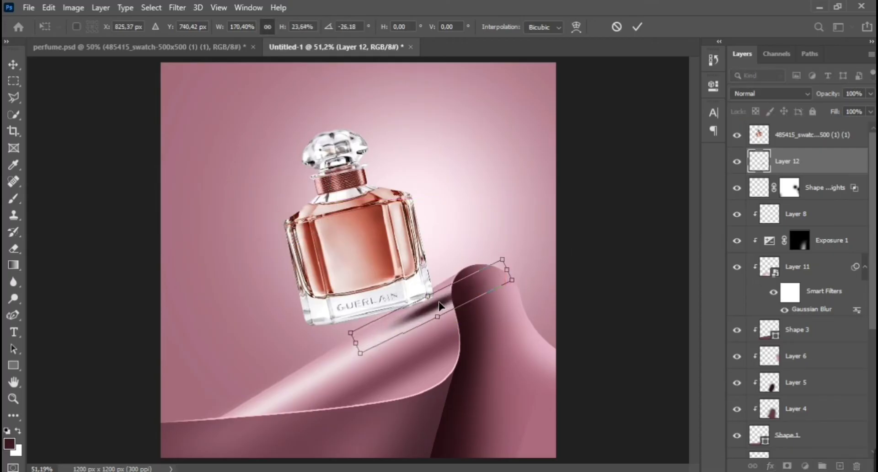
click(814, 171)
Move Layer 12 in the layer stack to directly below Shape 1 and above Layer 10.
drag(816, 170, 788, 414)
key(ctrl+z)
scroll(798, 391, down, 4)
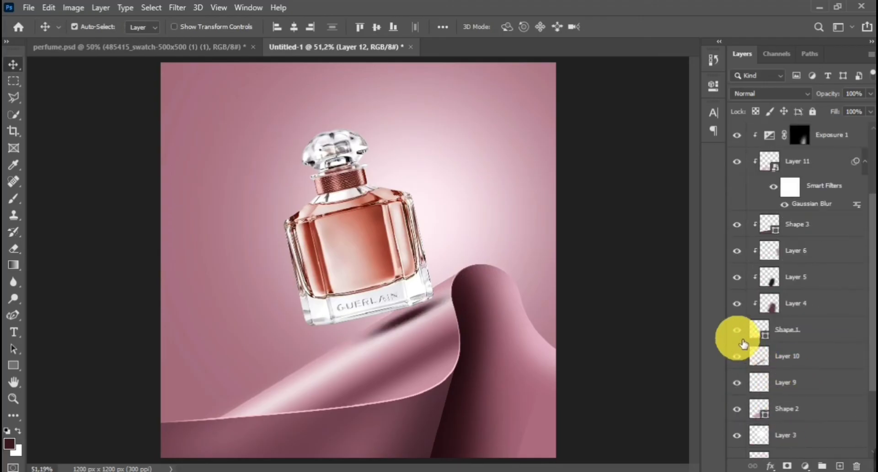
click(737, 330)
click(737, 331)
click(737, 409)
click(737, 408)
scroll(816, 292, up, 4)
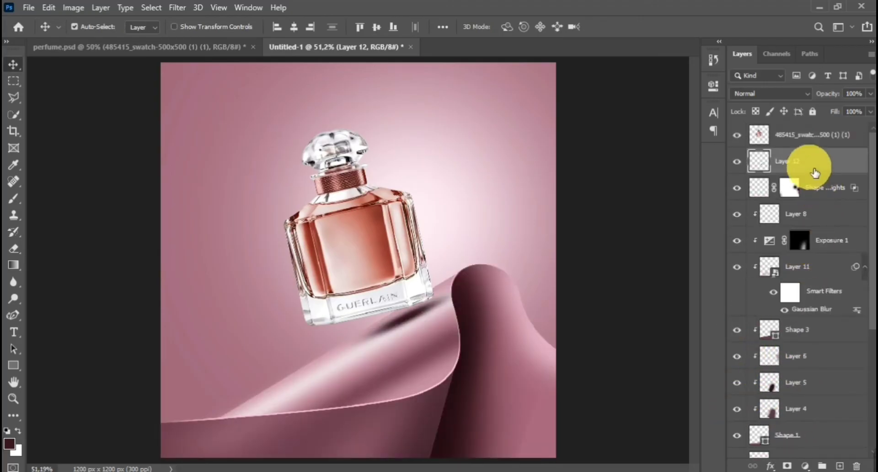
drag(814, 172, 799, 394)
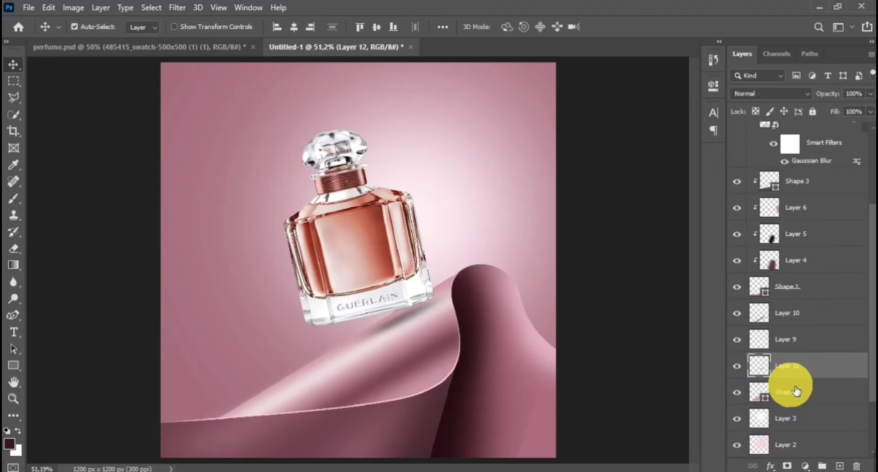
drag(810, 366, 809, 320)
Skew, resize and reposition the Layer 12 shadow with Free Transform so it follows the slope beneath the bottle.
key(ctrl+t)
drag(481, 279, 467, 284)
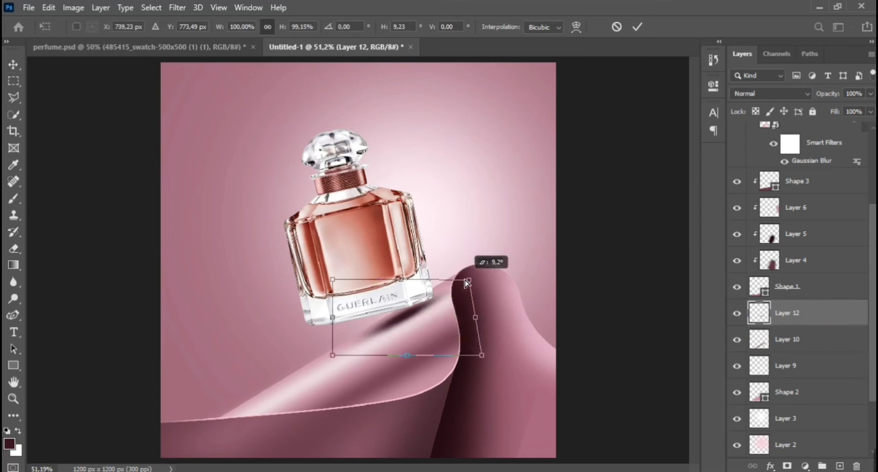
drag(332, 355, 294, 386)
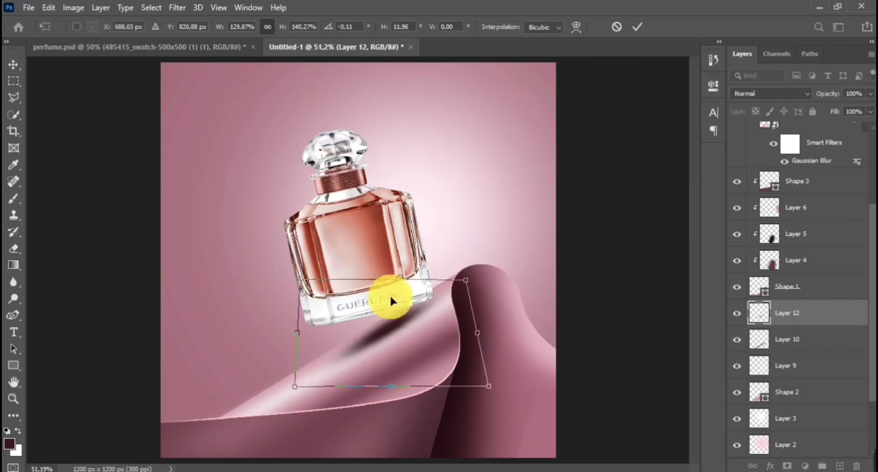
drag(388, 280, 398, 326)
drag(490, 335, 481, 317)
drag(380, 332, 407, 315)
click(637, 28)
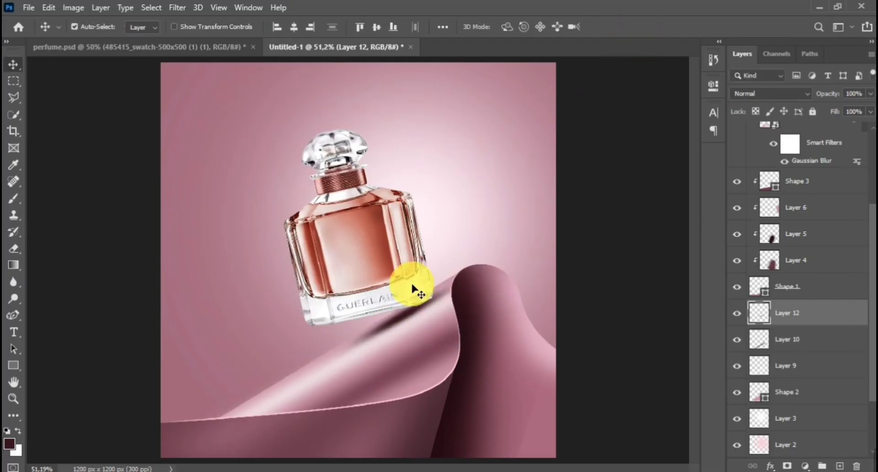
Add a layer mask to Layer 12 and paint black with a soft 191-pixel brush around the dark dune's crest.
scroll(411, 298, down, 2)
scroll(385, 321, up, 2)
click(787, 466)
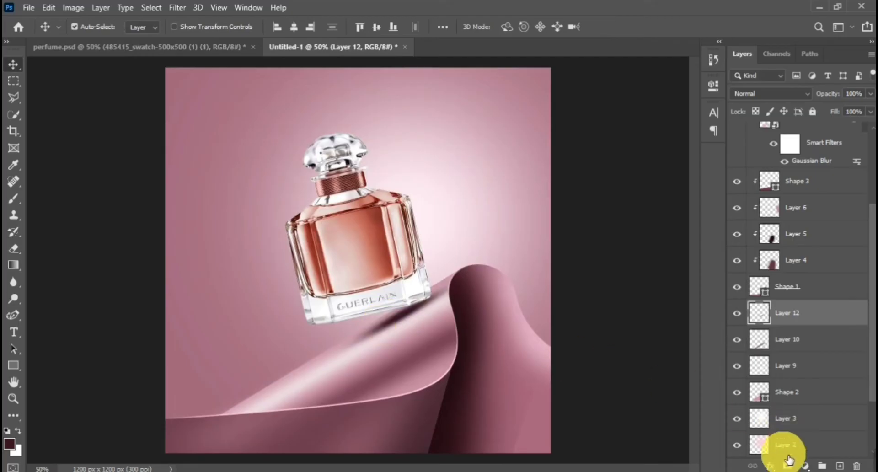
click(13, 198)
key(d)
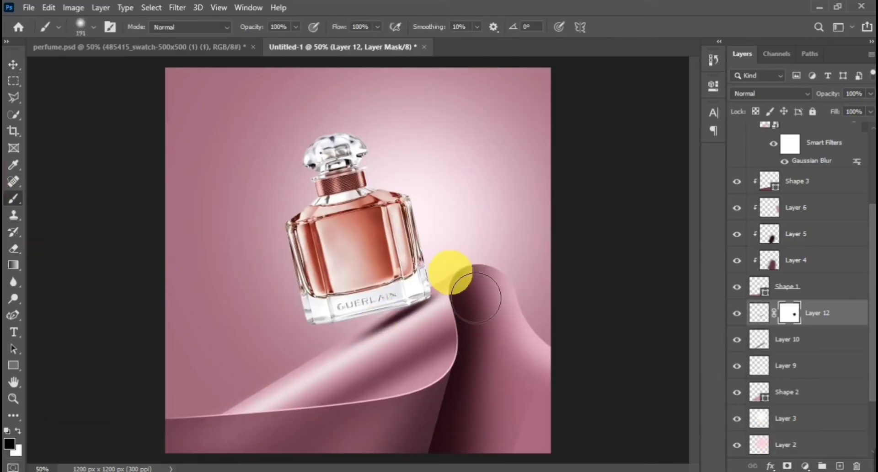
drag(477, 298, 490, 335)
Stretch the bottle's shadow further down the dune's slope with Free Transform.
click(10, 63)
click(490, 365)
drag(318, 364, 264, 397)
key(Return)
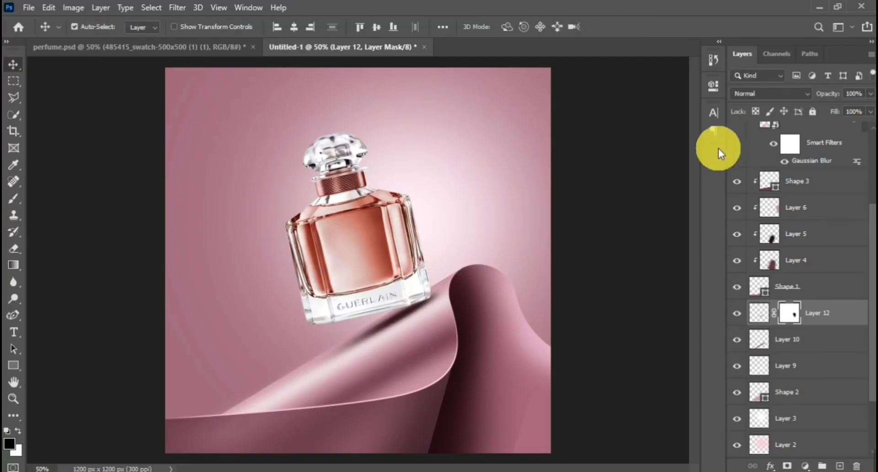
Slightly lower the opacity of the shadow on Layer 12.
click(775, 95)
click(773, 122)
drag(827, 94, 821, 100)
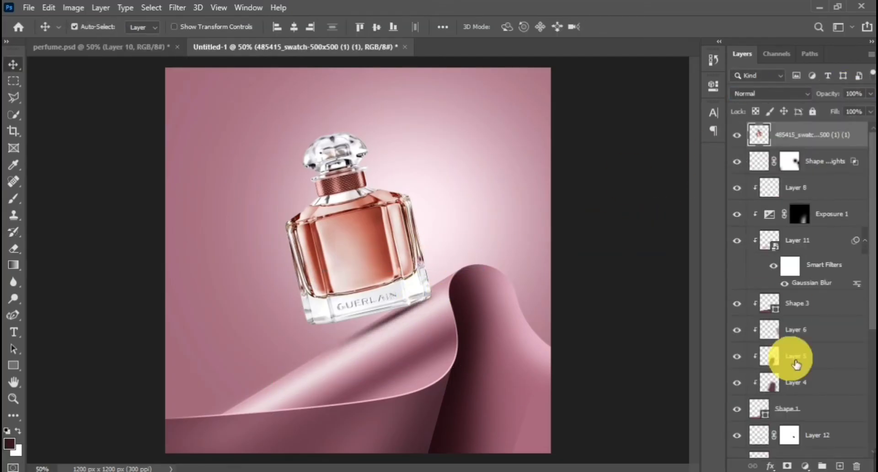
Add an Exposure adjustment clipped to the bottle layer with Exposure at about -1.72, and invert its mask to black for brushing.
click(805, 466)
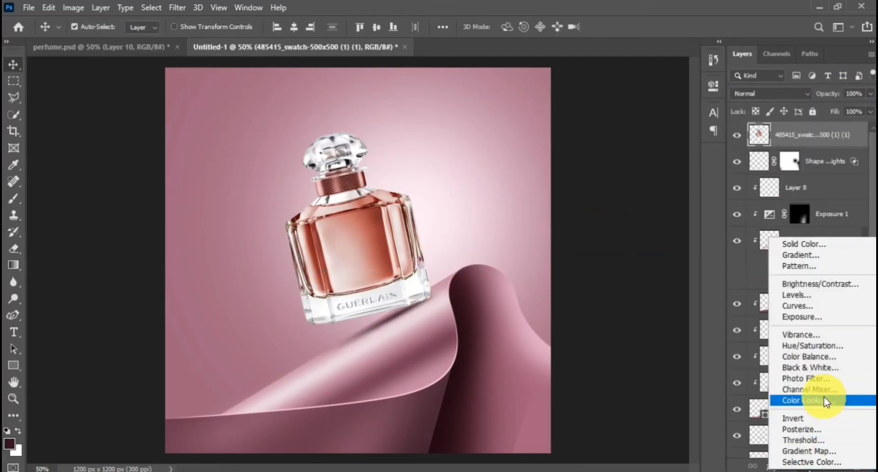
click(799, 318)
drag(602, 155, 585, 159)
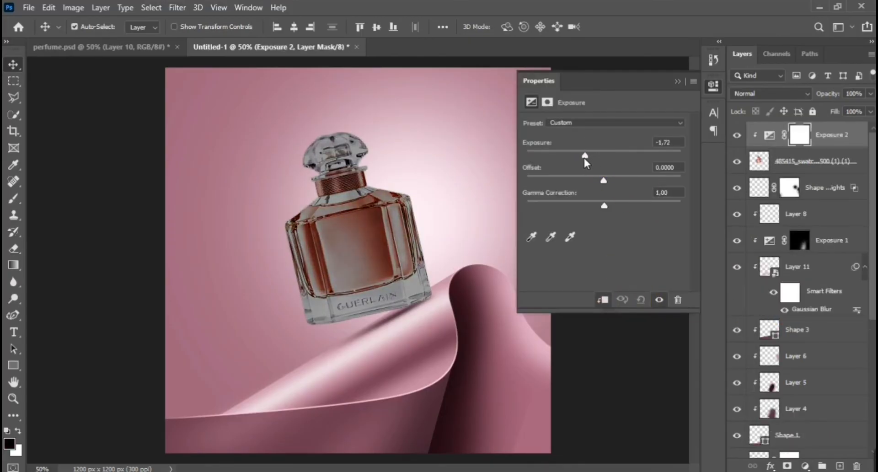
click(678, 81)
key(ctrl+i)
click(13, 198)
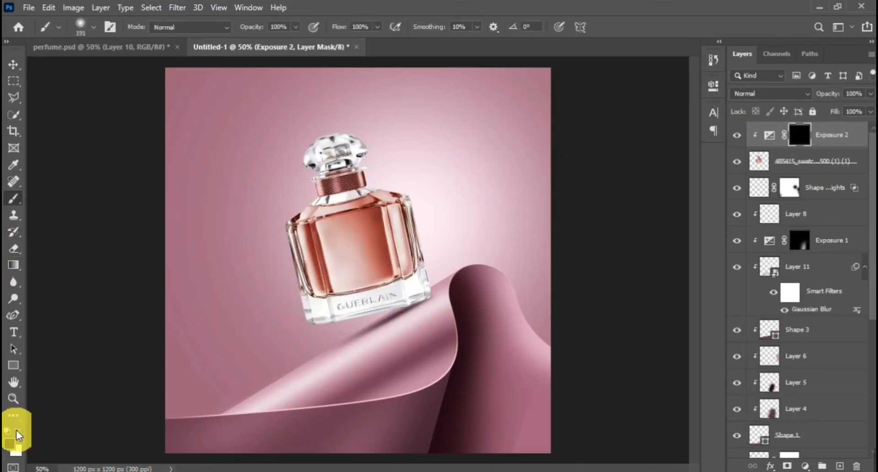
Paint white on the Exposure 2 mask with a large soft brush to darken the bottle's lower part.
click(18, 431)
mouse_move(384, 311)
mouse_down()
mouse_move(403, 312)
mouse_move(384, 320)
mouse_up()
click(430, 331)
click(387, 353)
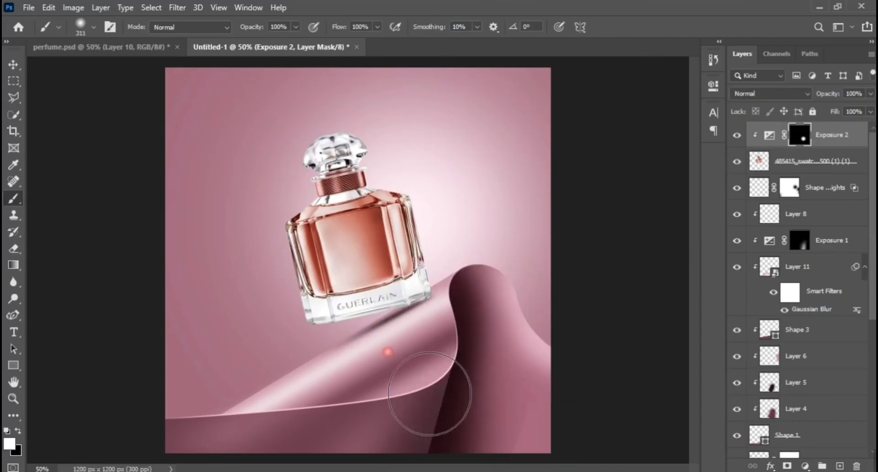
mouse_move(388, 352)
mouse_down()
mouse_move(456, 324)
mouse_move(441, 333)
mouse_move(393, 319)
mouse_move(417, 311)
mouse_up()
scroll(422, 306, down, 4)
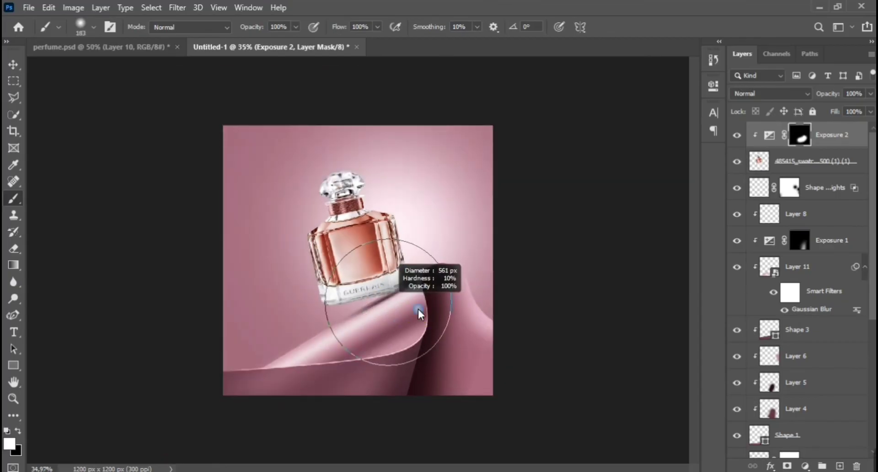
click(404, 330)
scroll(391, 315, up, 5)
Add an Exposure adjustment clipped to the bottle layer with Exposure at about +1.26, and invert its mask to black.
click(13, 64)
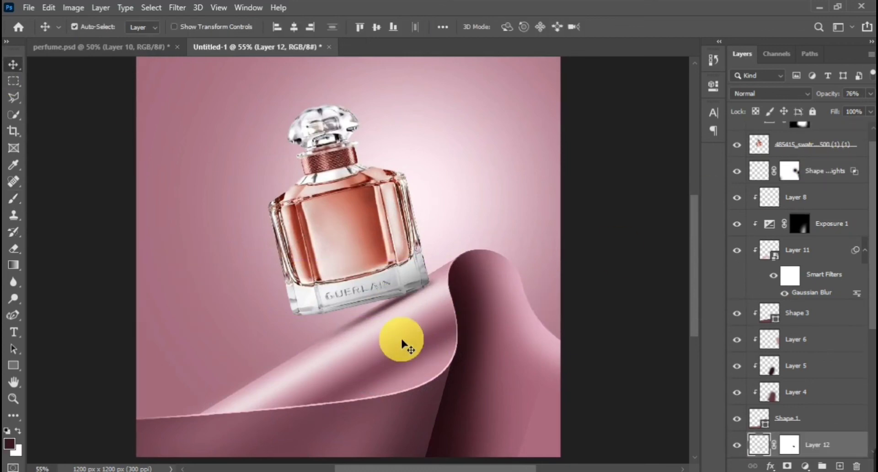
scroll(401, 343, down, 2)
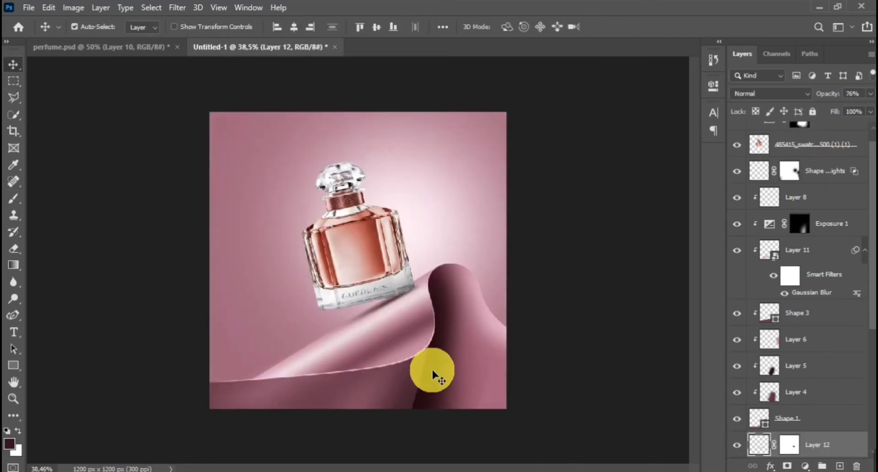
scroll(431, 368, up, 1)
key(ctrl+plus)
ctrl+click(304, 231)
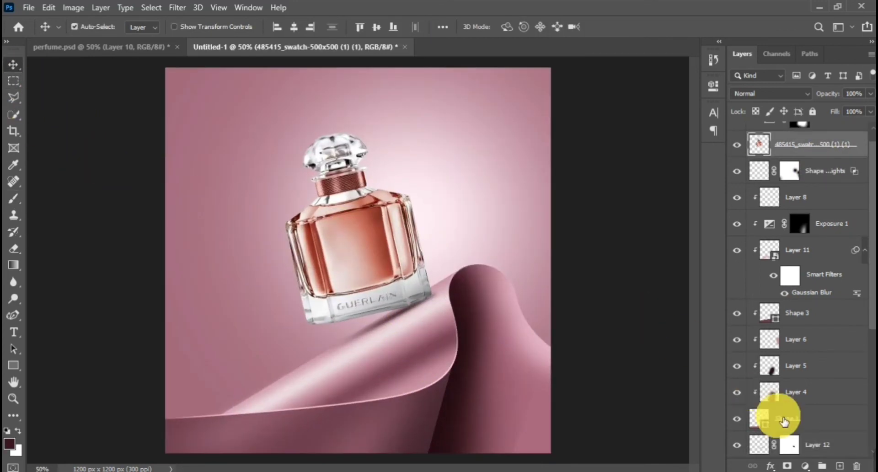
click(805, 466)
click(807, 309)
click(604, 300)
drag(604, 155, 619, 156)
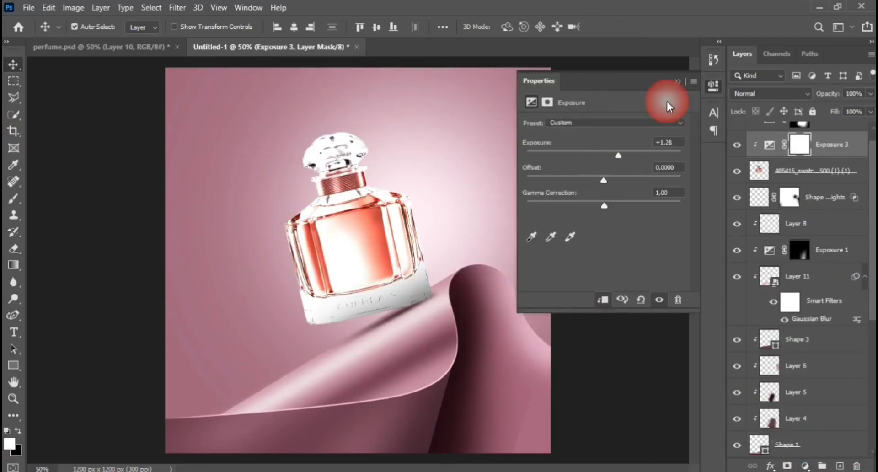
click(678, 82)
key(ctrl+i)
Paint white on the Exposure 3 mask along the bottle's neck, right shoulder and left edge, using soft brushes of 105 to 337 pixels.
click(14, 202)
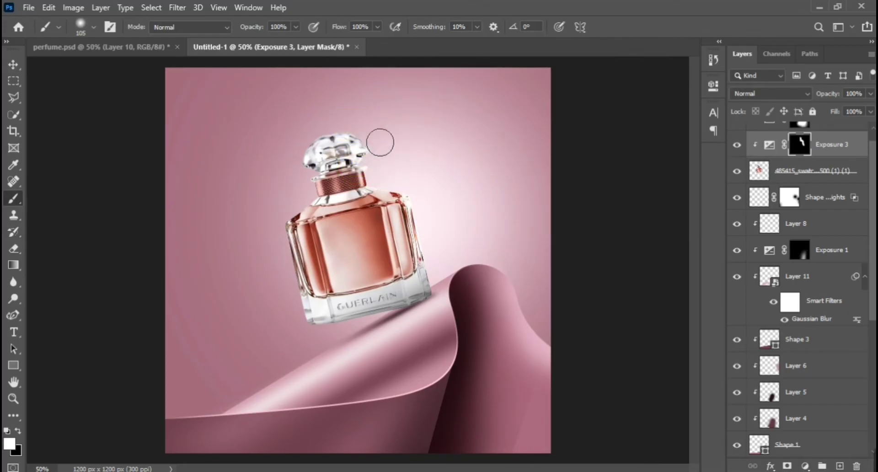
mouse_move(284, 207)
mouse_down()
mouse_move(325, 208)
mouse_move(314, 207)
mouse_up()
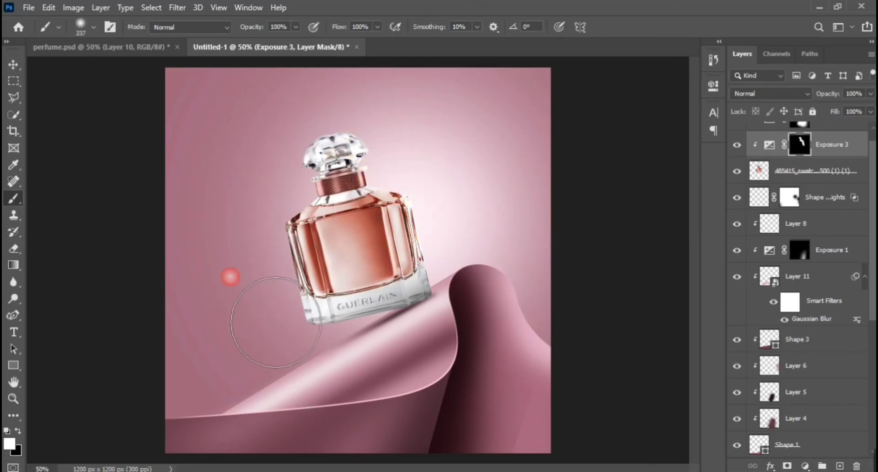
mouse_move(290, 236)
mouse_down()
mouse_move(318, 98)
mouse_move(323, 416)
mouse_move(279, 309)
mouse_up()
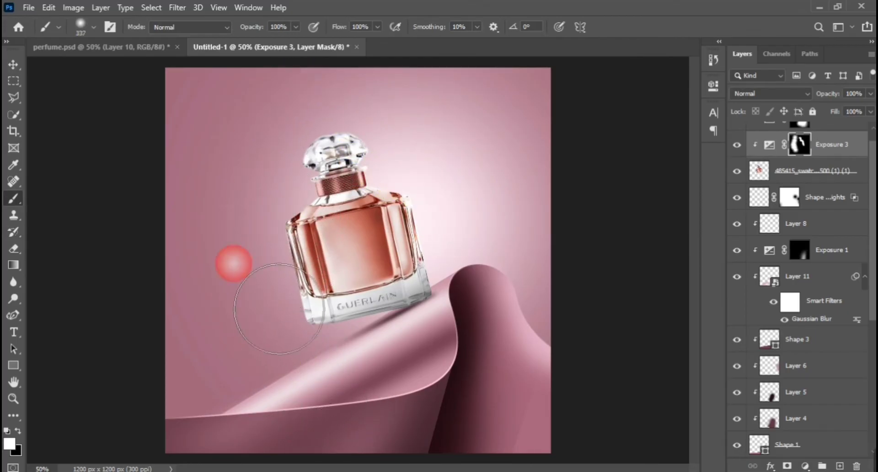
Add a light pink Solid Color fill clipped to the bottle, blend it with Screen, and invert its mask to black.
key(v)
click(805, 466)
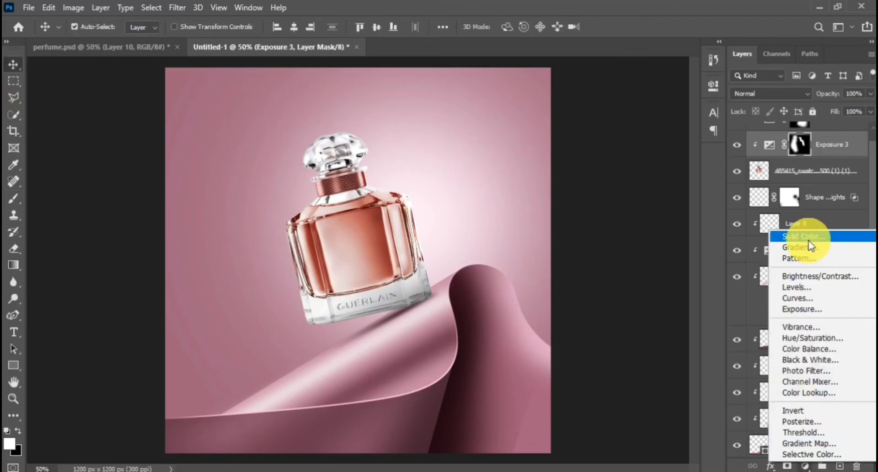
click(810, 234)
click(437, 223)
click(830, 150)
click(770, 93)
click(755, 200)
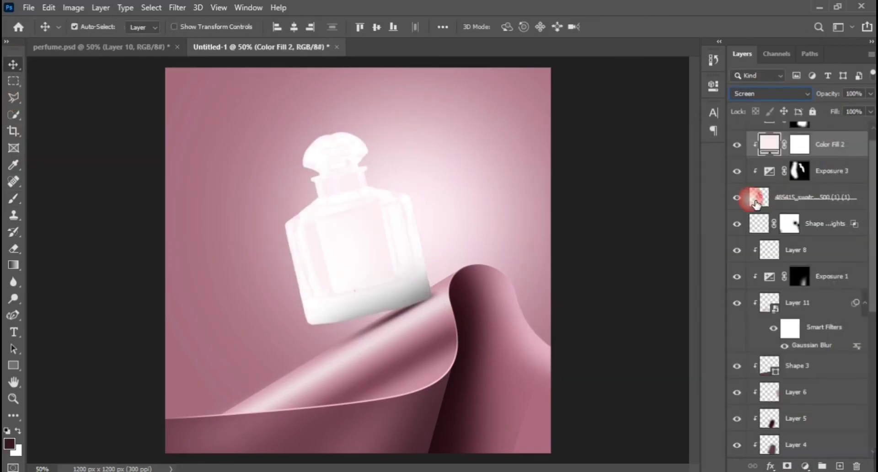
key(ctrl+i)
Paint white on the Color Fill 2 mask with a 193-pixel soft brush over the bottle's neck and right shoulder.
key(b)
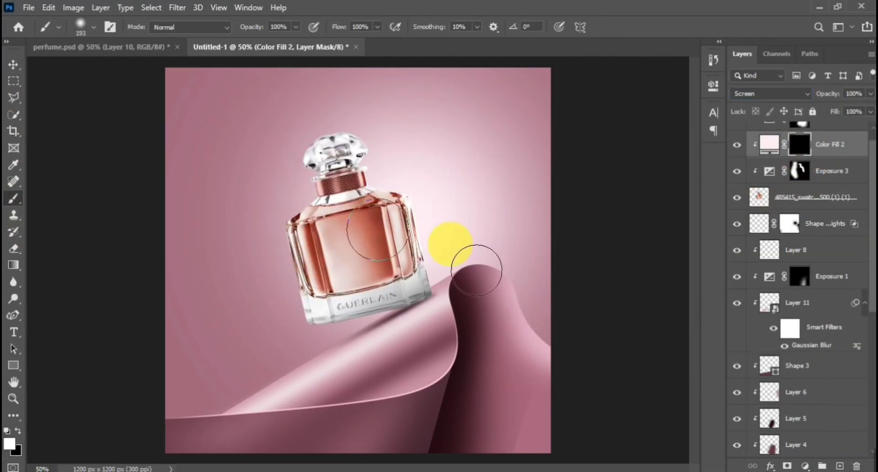
ctrl+click(430, 217)
click(442, 274)
click(410, 171)
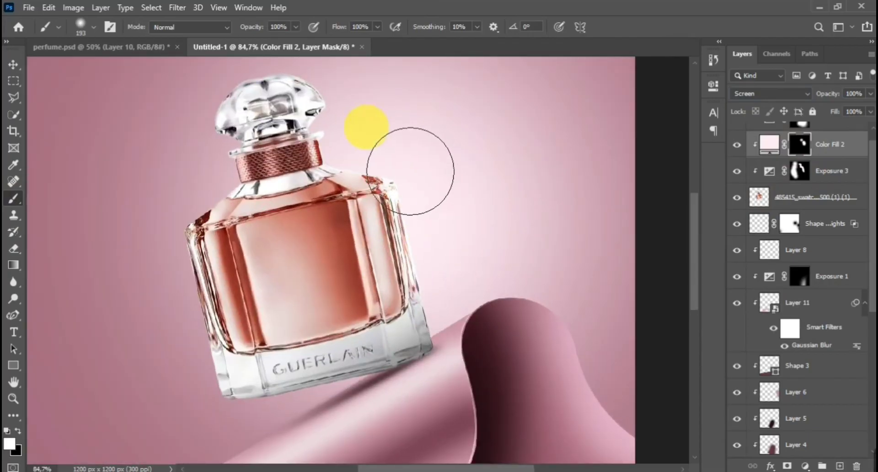
scroll(372, 151, up, 2)
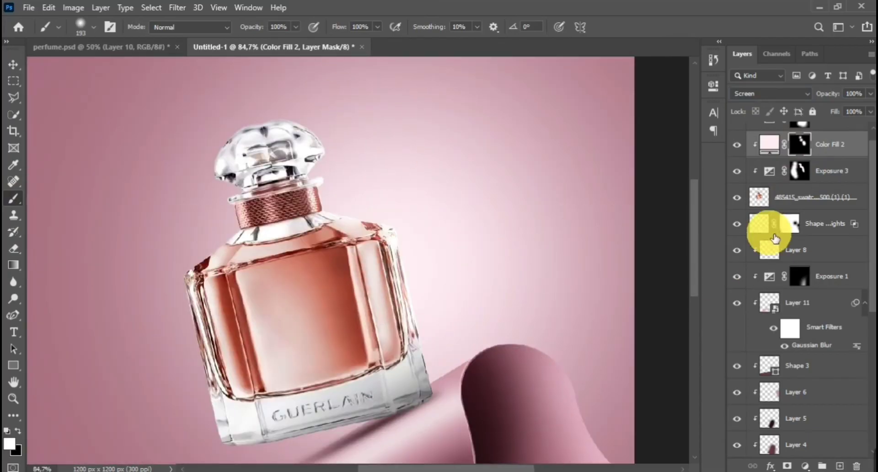
Refine the Exposure 3 and Exposure 2 masks with a soft black brush around the bottle's right side.
click(798, 173)
click(17, 431)
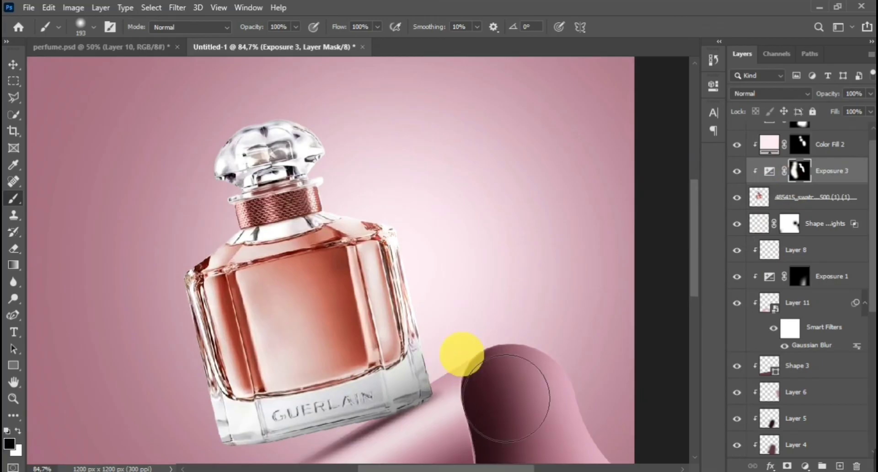
scroll(746, 177, up, 1)
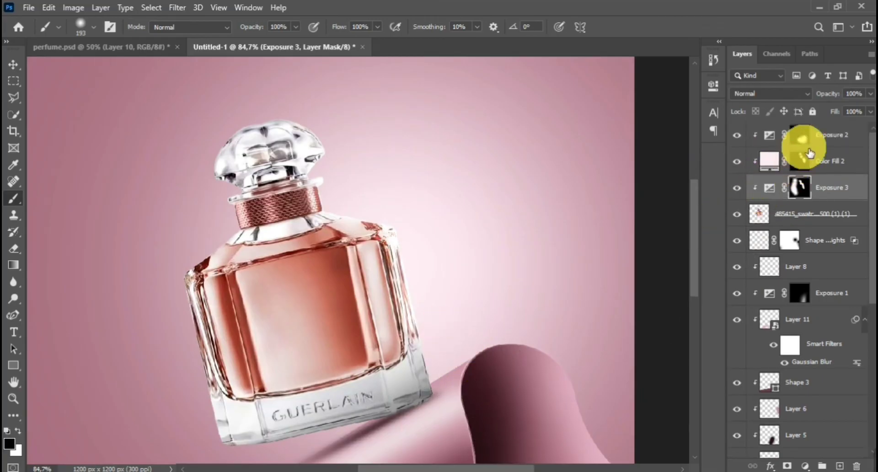
click(801, 137)
scroll(426, 284, down, 3)
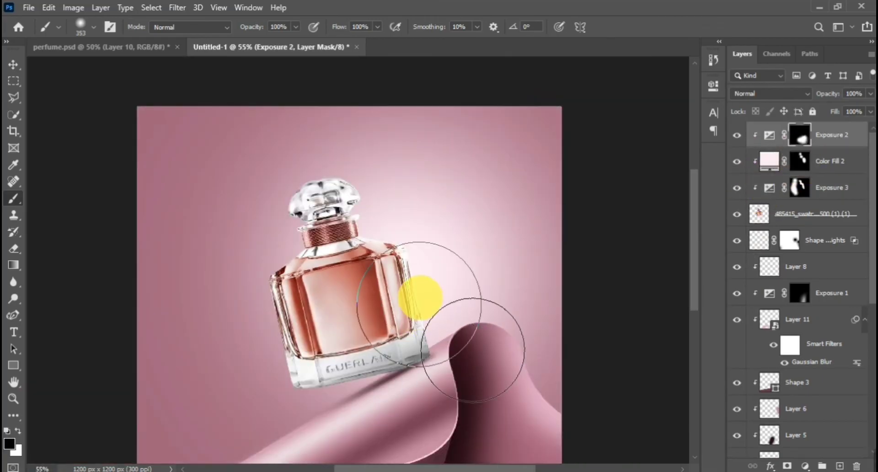
scroll(421, 297, down, 2)
Dodge the bottle layer's glass base, collar and cap with a 44-pixel brush, Midtones range and 50% exposure.
key(v)
click(293, 244)
scroll(334, 255, up, 2)
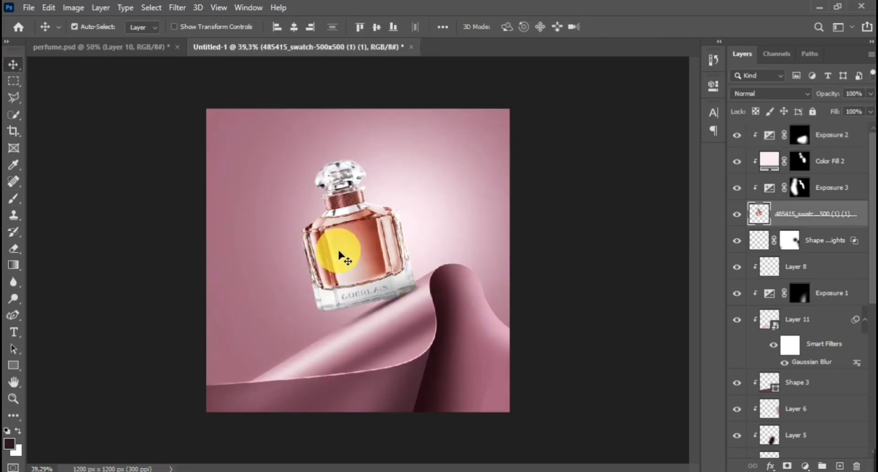
key(o)
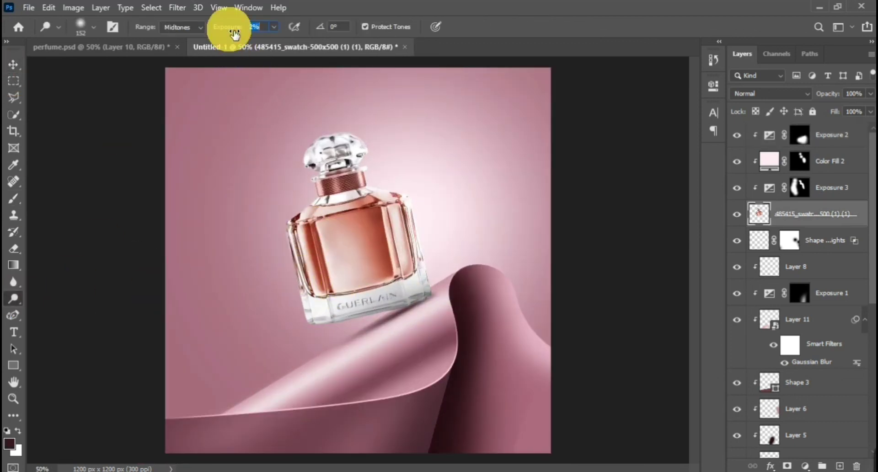
key(5)
alt+right_click(329, 185)
alt+right_click(370, 189)
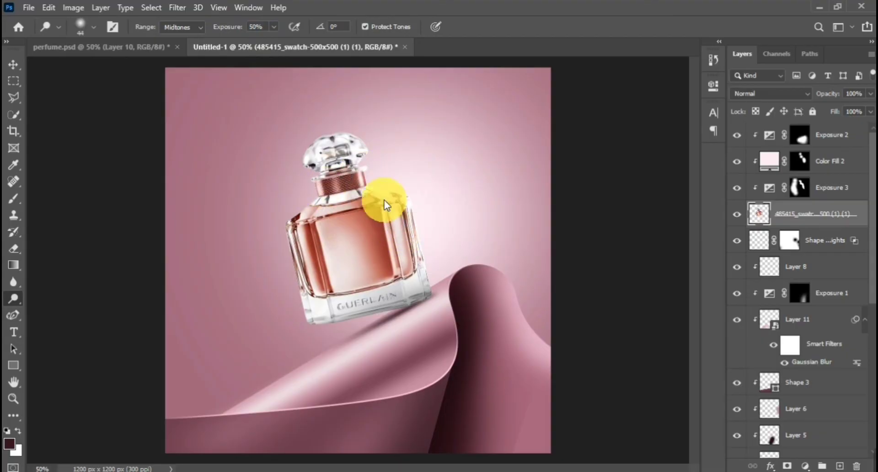
drag(414, 286, 308, 296)
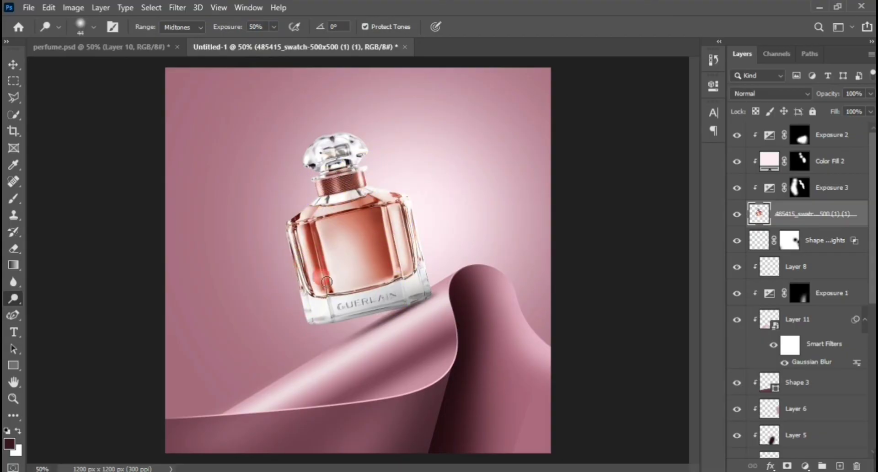
drag(339, 180, 313, 174)
drag(345, 145, 319, 188)
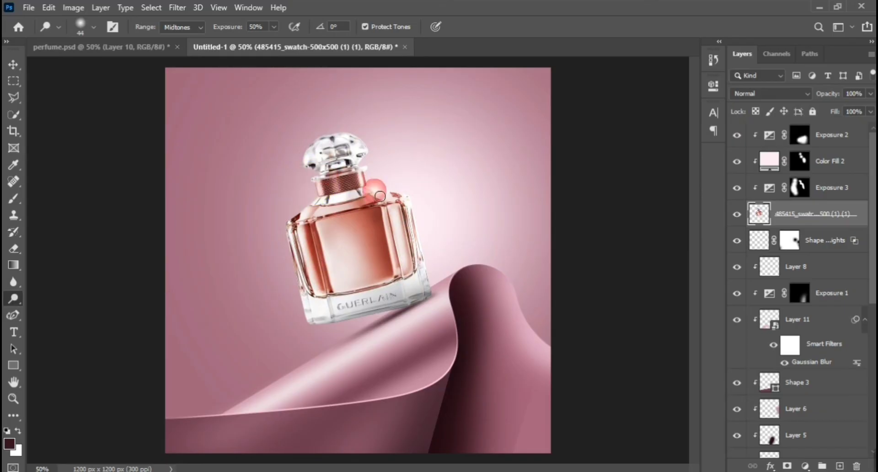
Dodge the bottle's right shoulder, left inner edge and the right side of its front panel.
drag(416, 204, 395, 206)
drag(317, 211, 310, 277)
click(134, 326)
drag(381, 213, 384, 232)
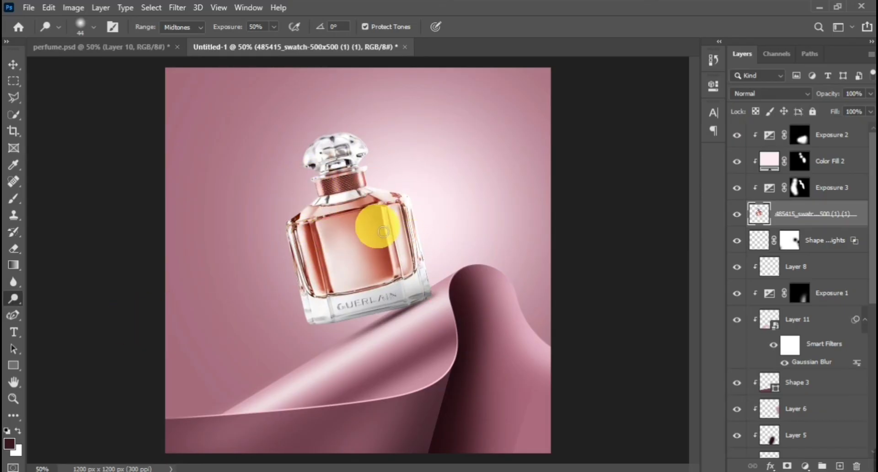
Burn the bottle's collar at 20% exposure with a 54-pixel brush, and dodge a spot on the neck at 50%.
right_click(13, 298)
click(60, 306)
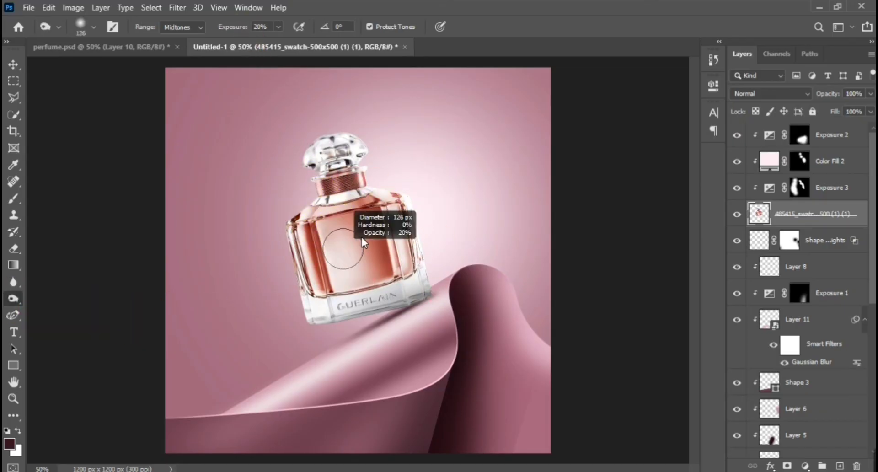
drag(353, 186, 336, 187)
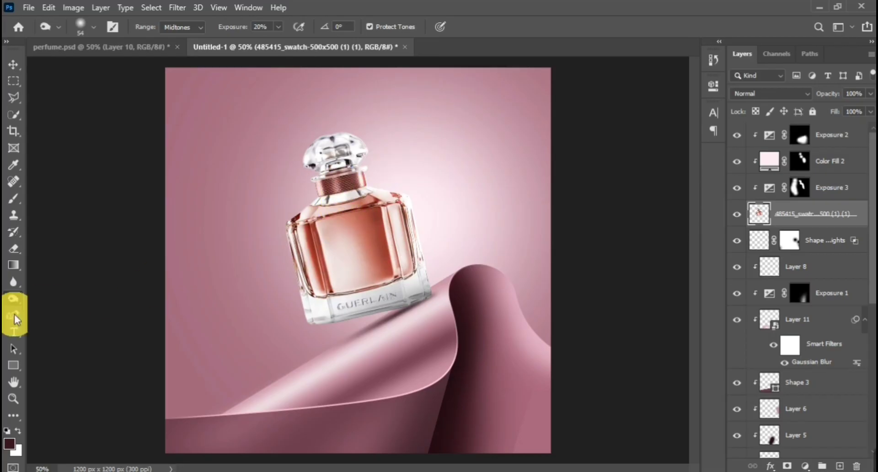
right_click(13, 300)
click(58, 299)
click(338, 191)
Burn the bottle's base and left shoulder with a 122-pixel brush, Midtones range and 20% exposure.
right_click(14, 299)
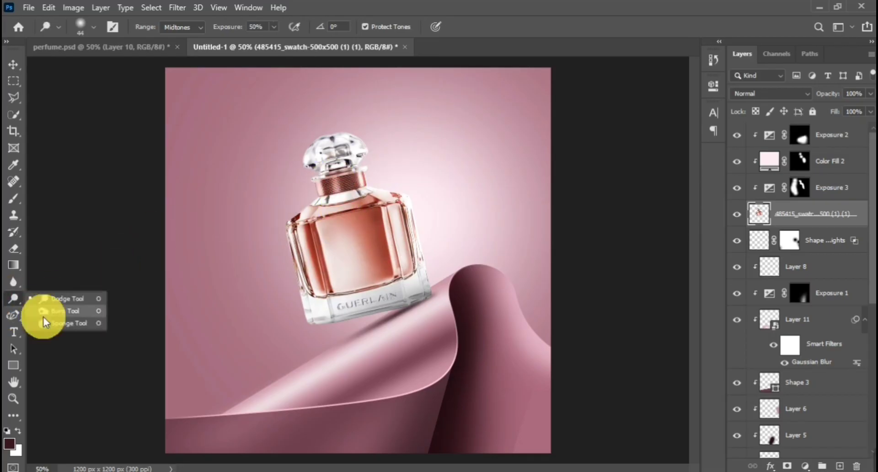
click(45, 314)
drag(318, 315, 335, 315)
drag(290, 227, 305, 210)
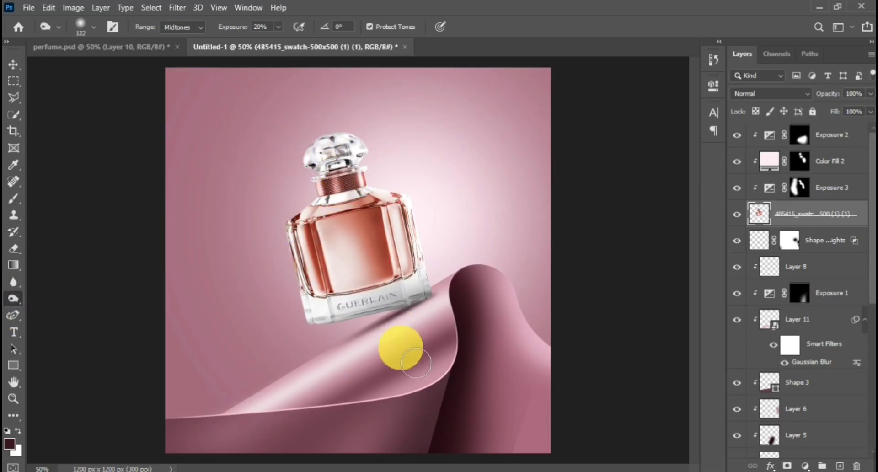
scroll(391, 316, down, 5)
Nudge the Layer 12 shadow slightly closer to the bottle's base and rotate it by -0.54° with Free Transform.
click(14, 65)
scroll(451, 249, up, 2)
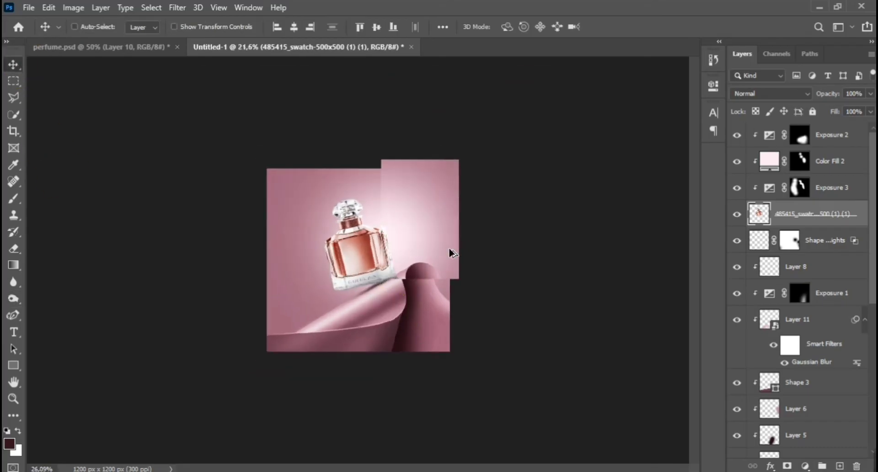
scroll(451, 253, up, 3)
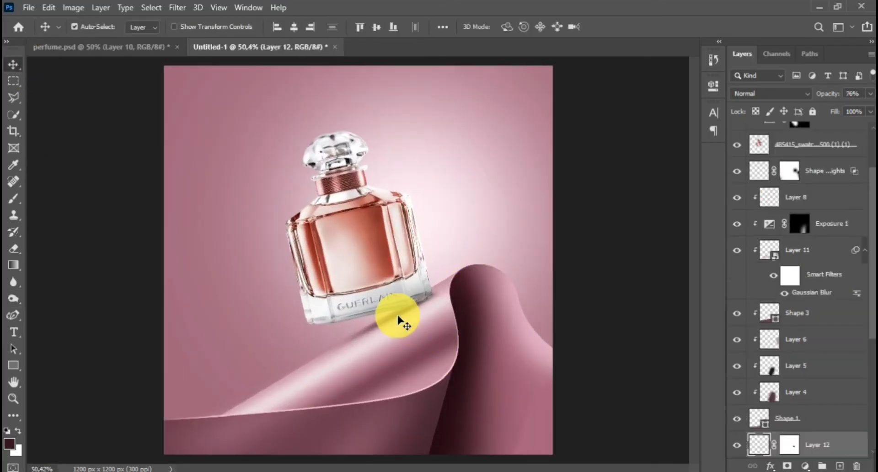
key(ctrl+t)
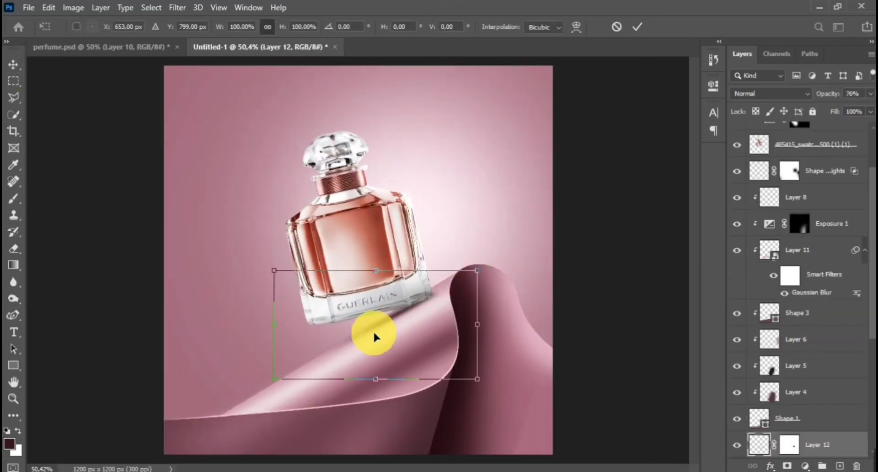
drag(373, 336, 385, 319)
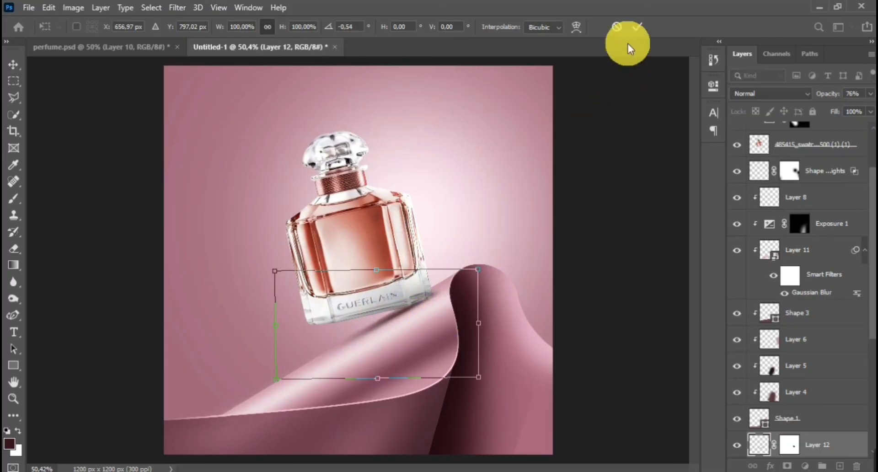
click(638, 27)
Examine the bottle and its shadow against the whole composition at different magnifications.
scroll(581, 209, down, 1)
click(580, 209)
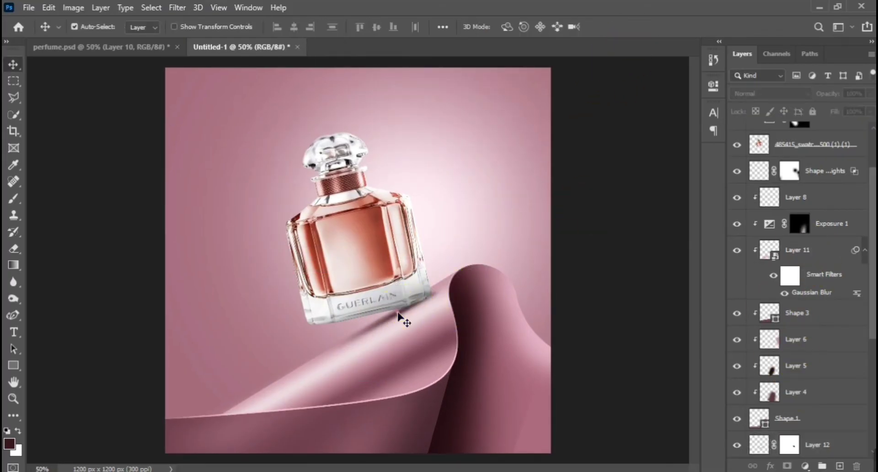
click(459, 308)
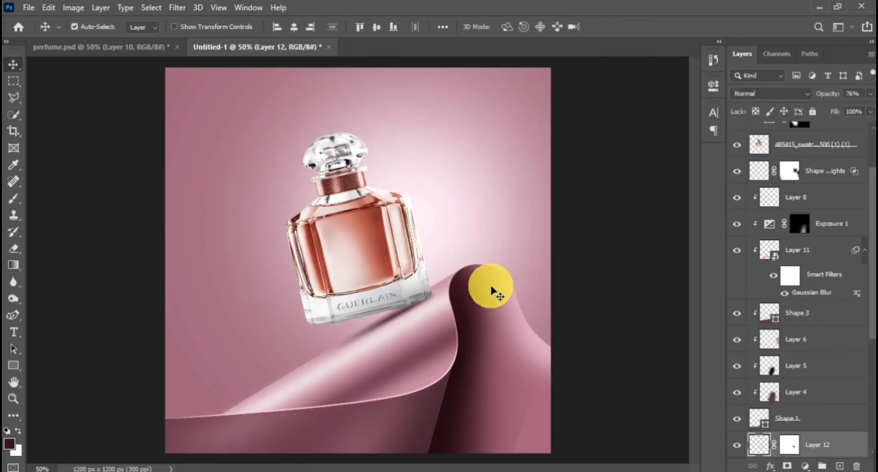
key(ctrl+minus)
key(ctrl+minus)
key(ctrl+minus)
key(ctrl+plus)
key(ctrl+plus)
key(ctrl+plus)
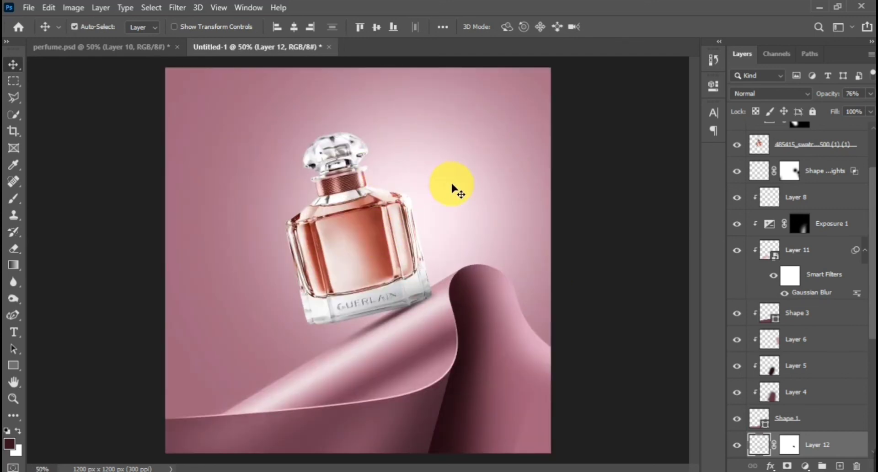
Select the Layer 9 shading beneath the bottle and toggle its visibility off and on to check its effect.
click(377, 337)
click(738, 449)
click(738, 449)
scroll(793, 430, down, 1)
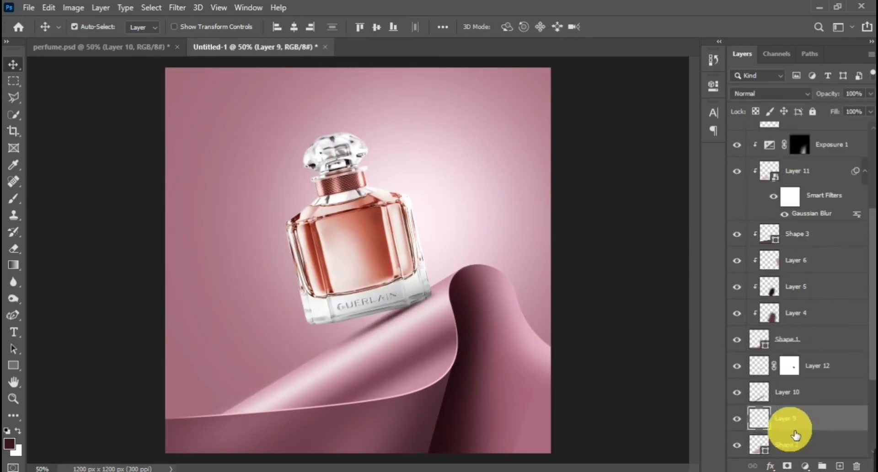
Stamp all visible layers into a new merged layer above Exposure 2 and open it in the Camera Raw Filter.
scroll(776, 398, up, 2)
scroll(768, 383, up, 3)
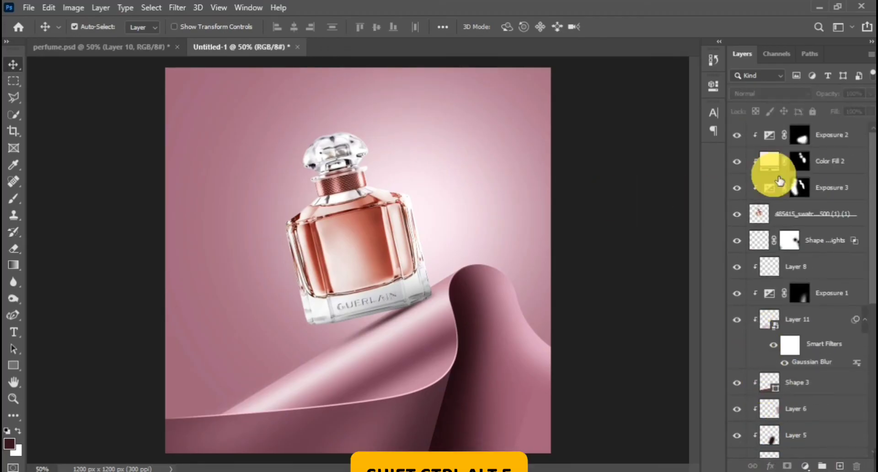
click(800, 135)
key(shift+ctrl+alt+e)
click(178, 7)
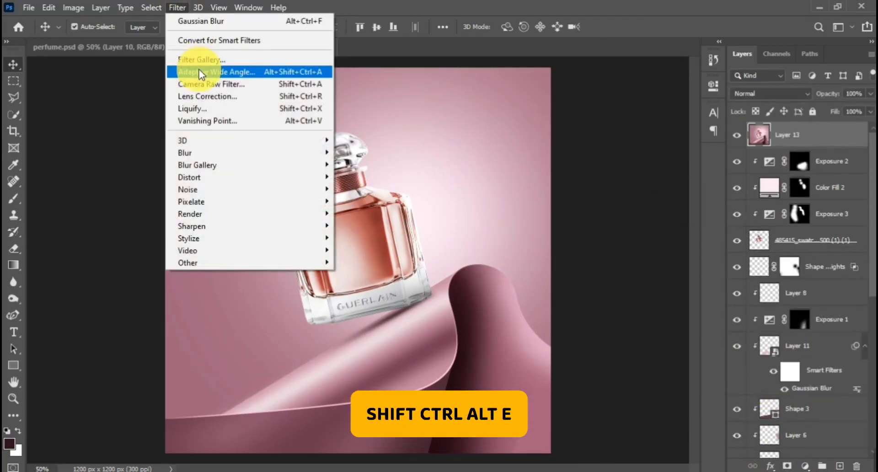
click(210, 73)
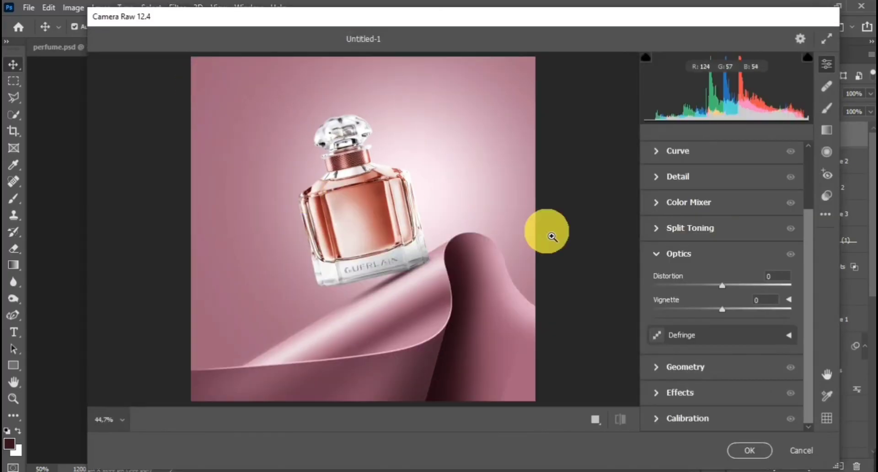
Set the merged layer's Temperature to -2, Tint to -6 and Exposure to +0.20 in the Basic adjustments.
click(711, 157)
scroll(659, 156, down, 1)
click(659, 154)
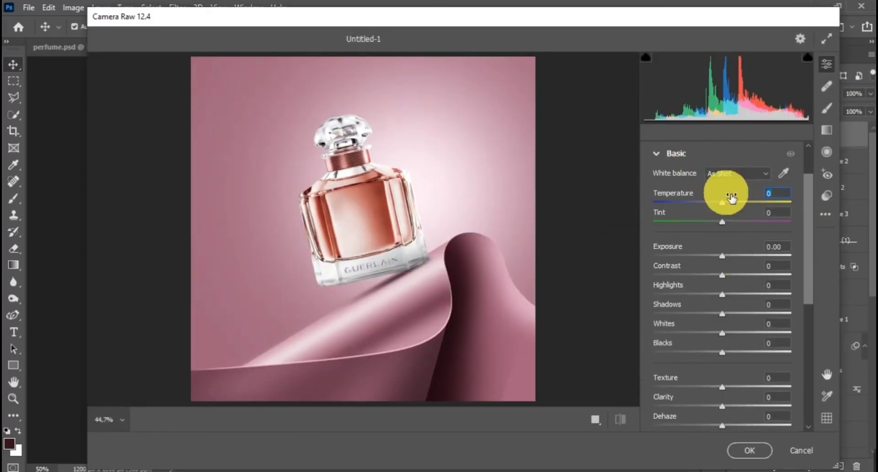
text(-2)
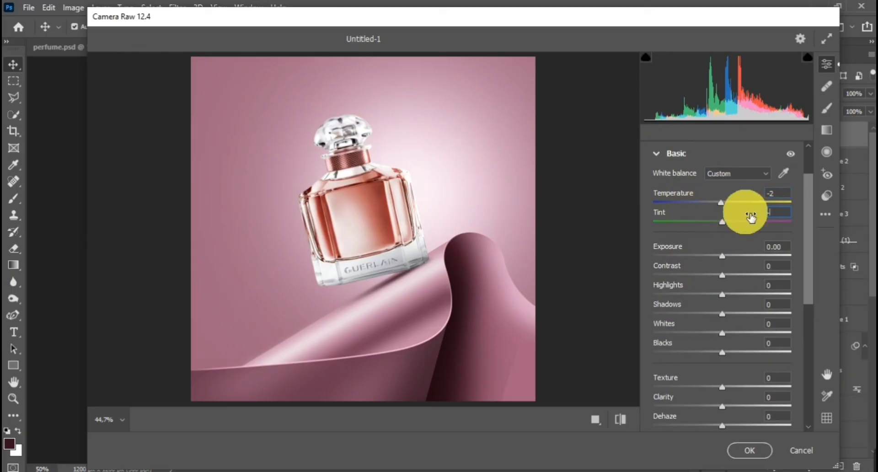
drag(741, 243, 744, 246)
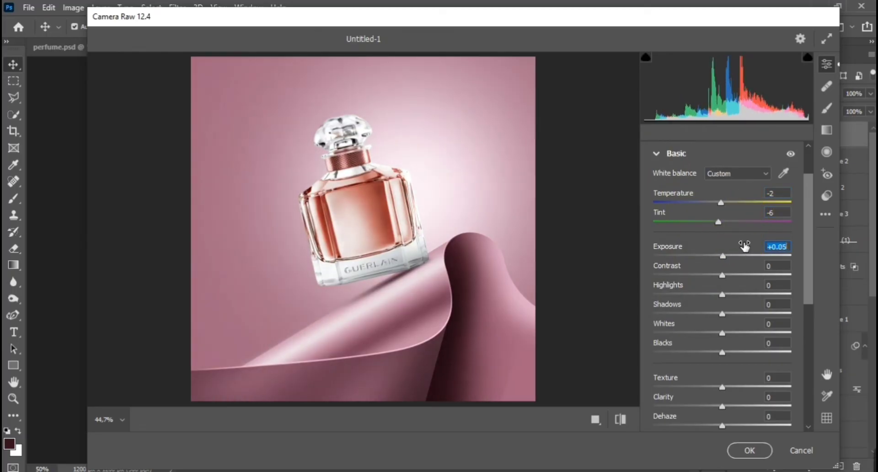
key(Up)
key(Up)
click(785, 250)
click(786, 251)
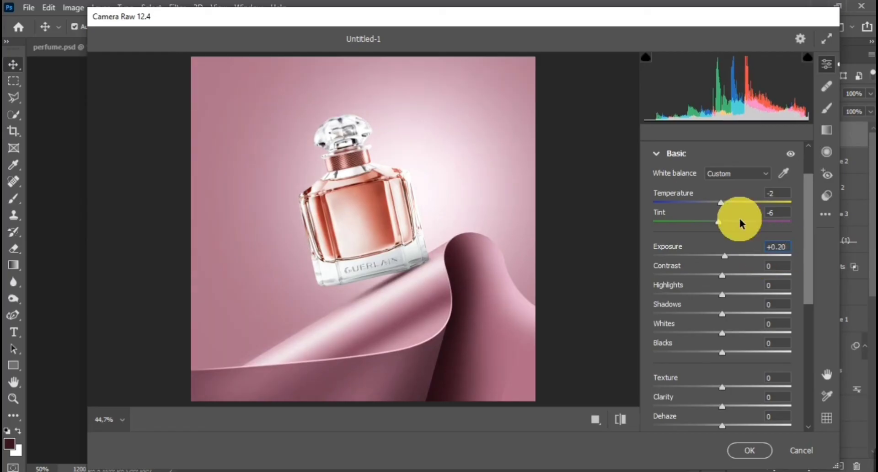
Set Contrast to +5, Highlights to +26, Shadows to +7, Whites to -7 and Blacks to -3.
text(5)
click(750, 290)
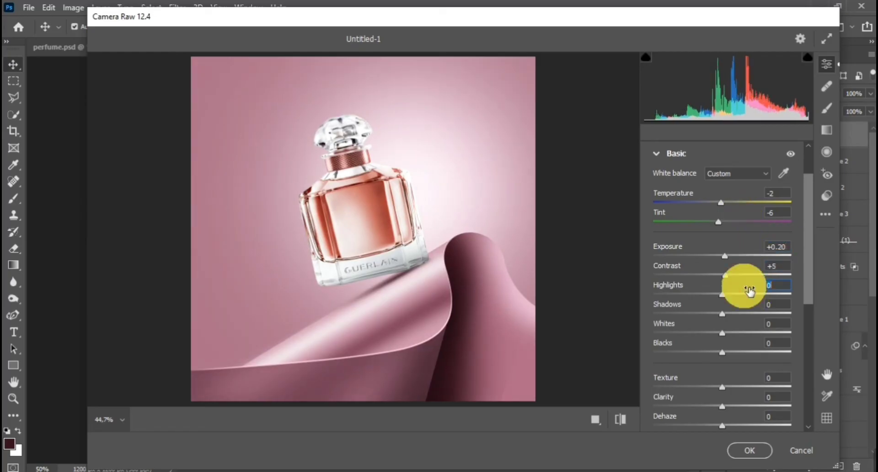
drag(750, 290, 756, 302)
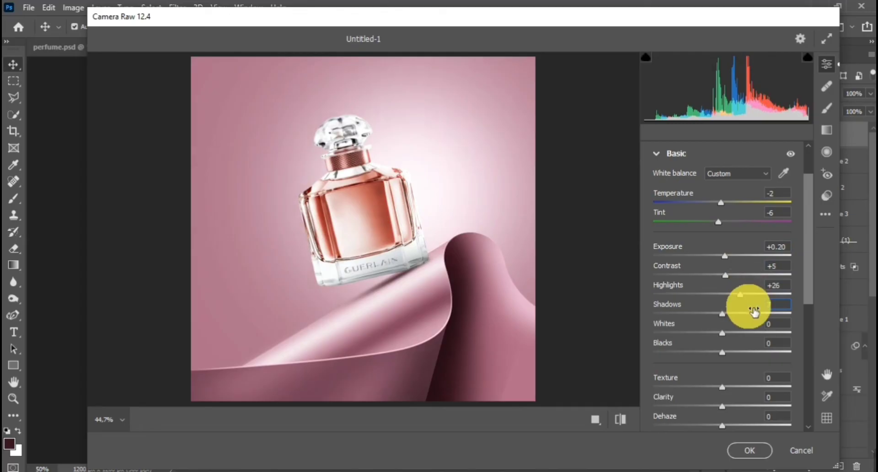
click(754, 311)
text(7)
click(756, 323)
text(-7)
click(751, 347)
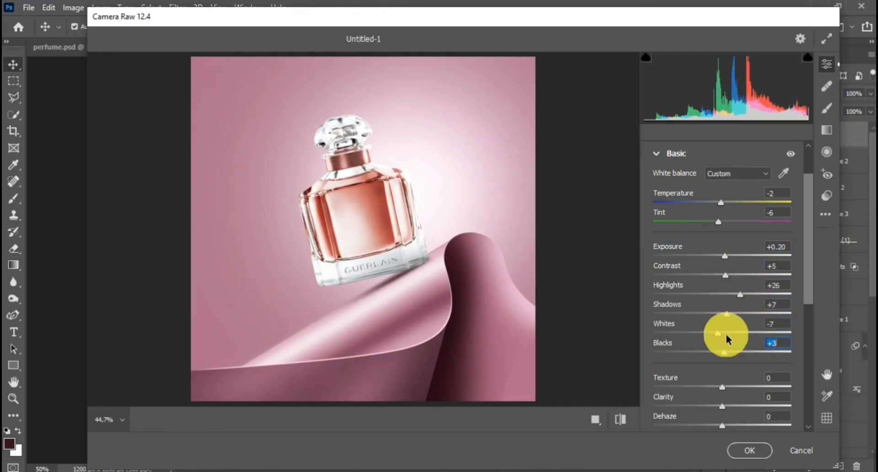
drag(752, 350, 738, 350)
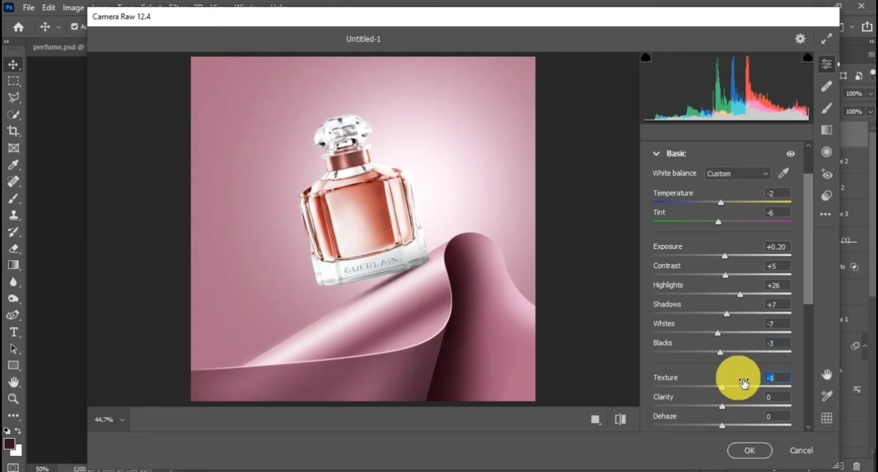
Set Texture to +15 and Clarity to -20, and set the Optics Vignette to -40.
text(-20)
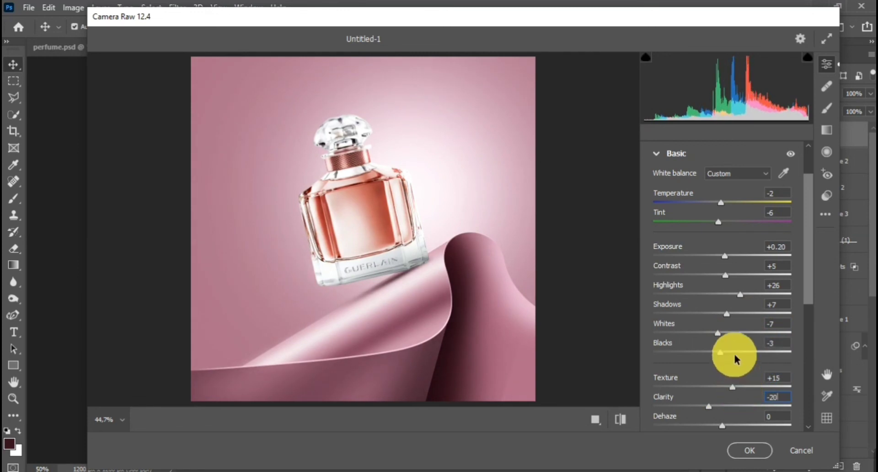
scroll(728, 366, down, 10)
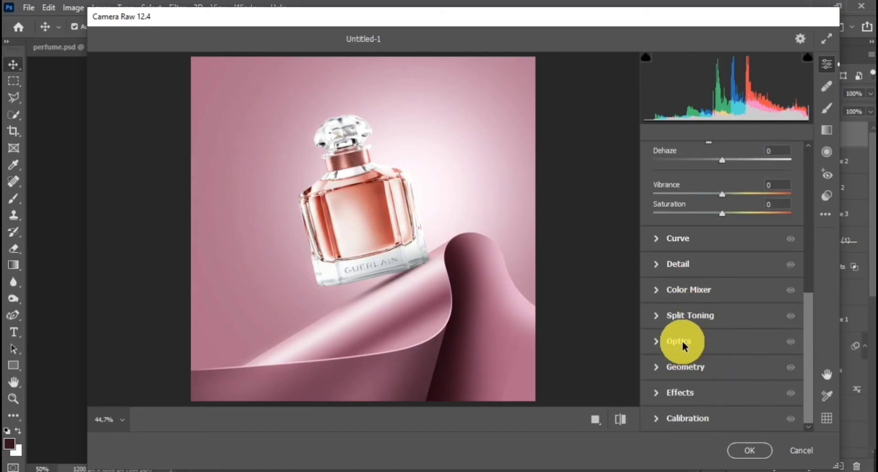
click(677, 342)
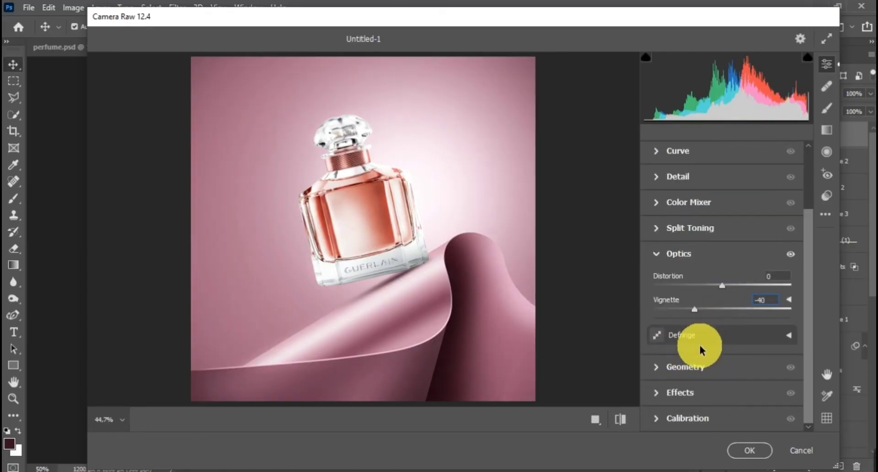
Set the Effects Grain to 5, apply the Camera Raw filter and compare the artwork with and without Layer 13.
click(676, 392)
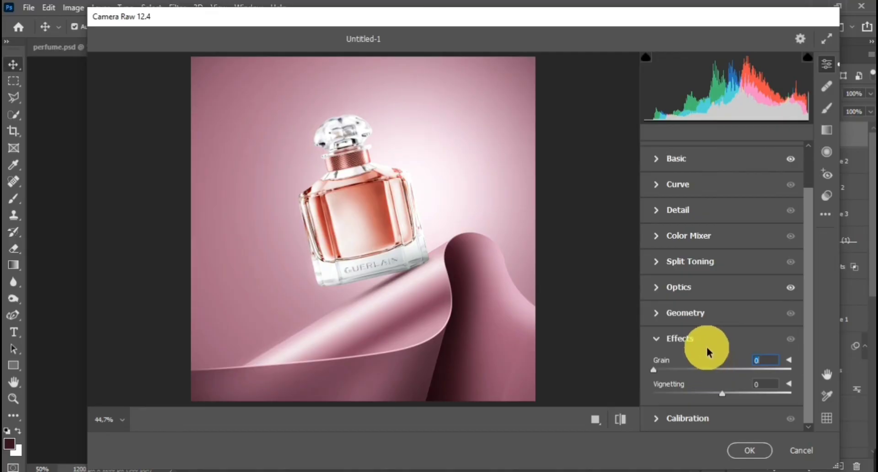
text(5)
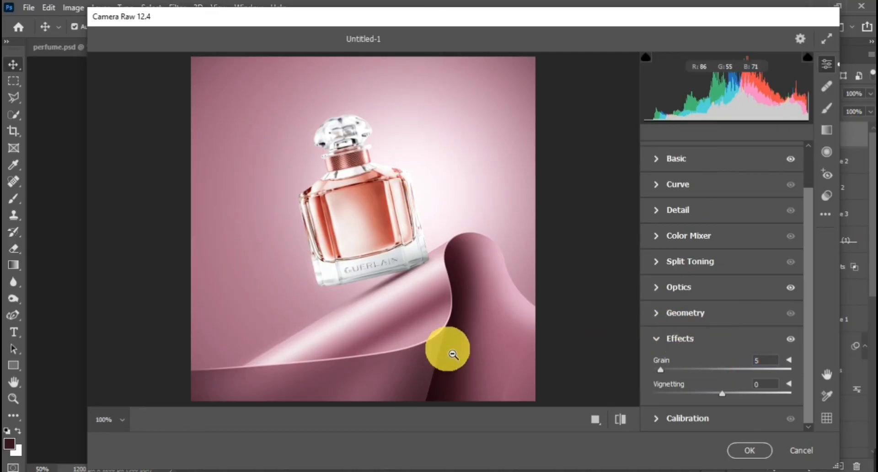
drag(451, 349, 508, 338)
click(749, 450)
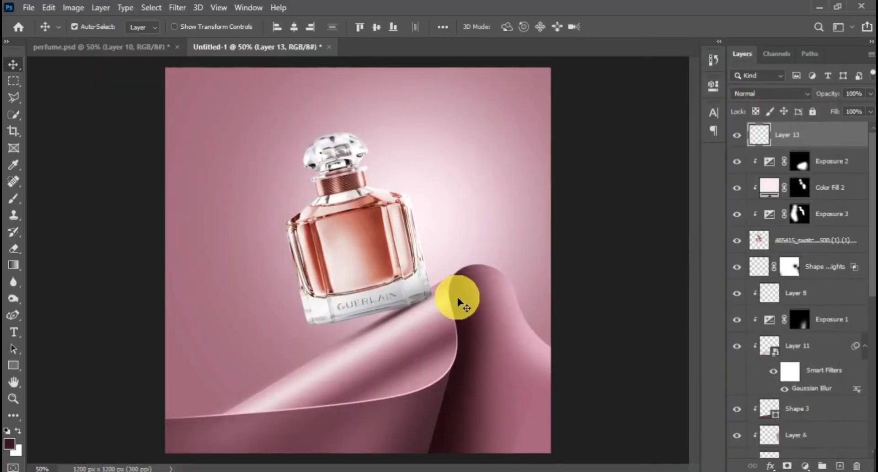
key(ctrl+minus)
key(ctrl+plus)
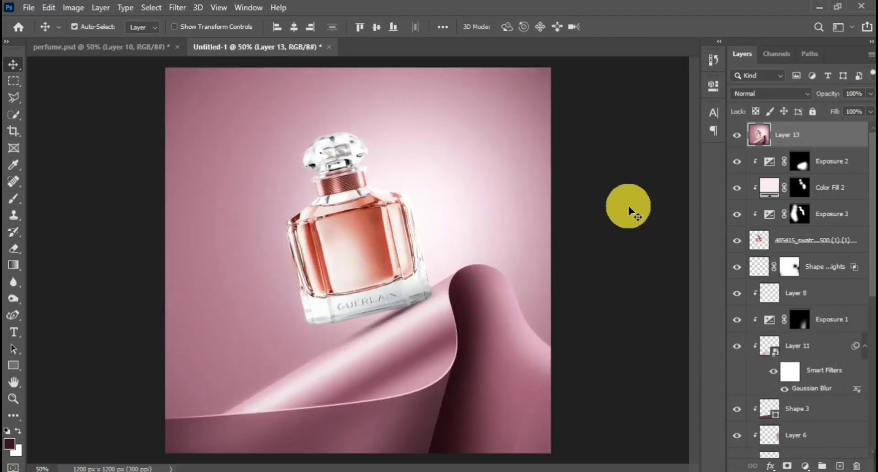
click(739, 137)
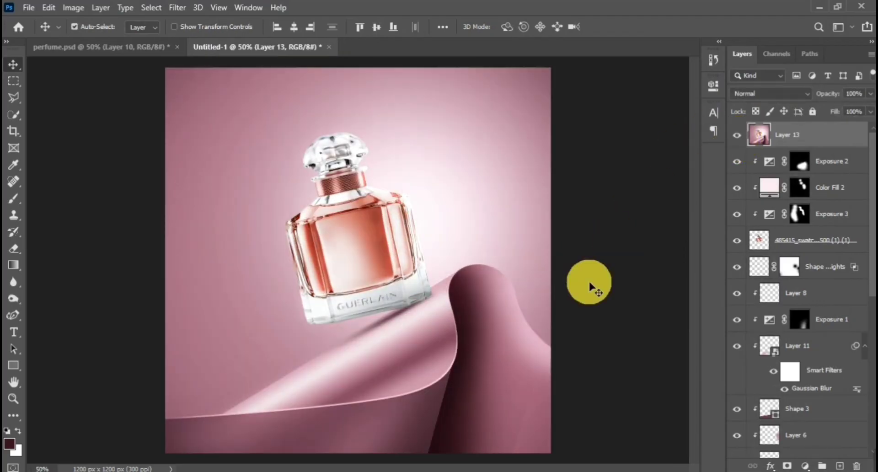